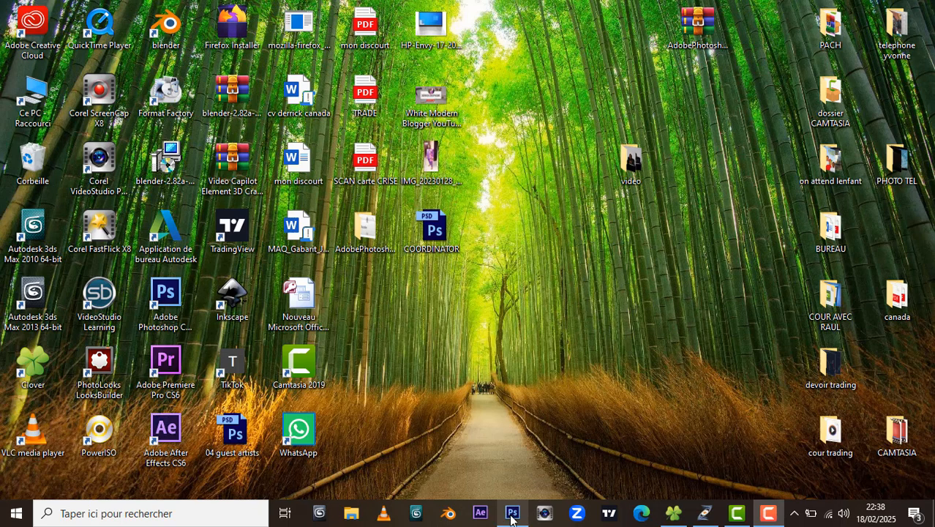
Step: Switch to Photoshop and open the derrick.psd document from the UTILISATION DES CALQUES folder
left_click(511, 516)
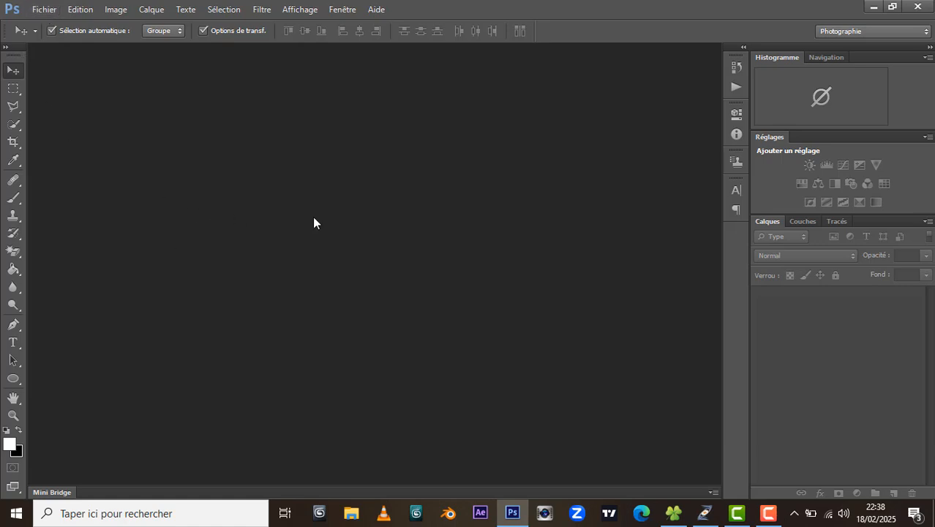
left_click(45, 10)
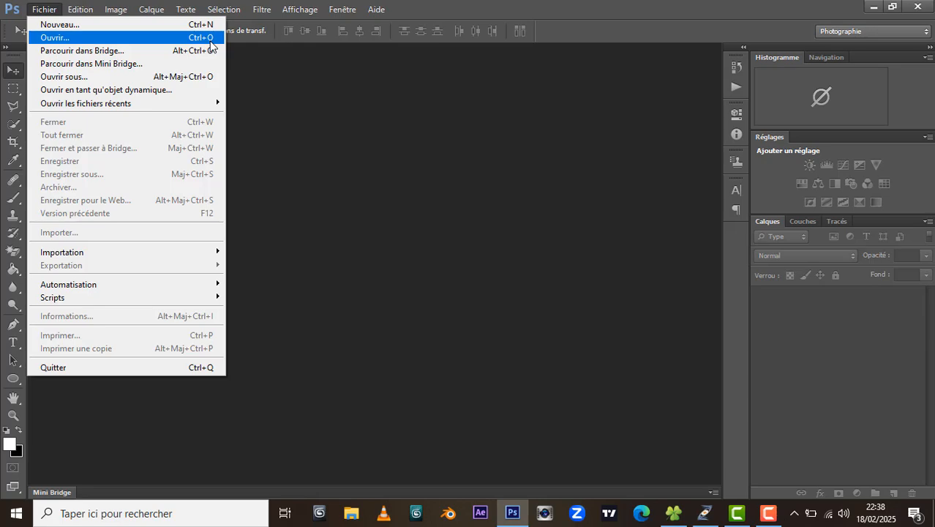
left_click(169, 37)
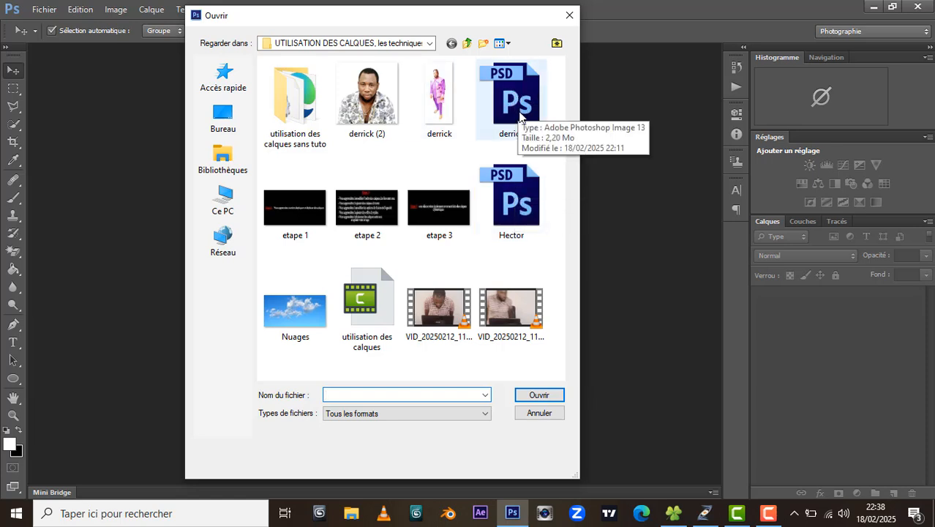
left_click(507, 111)
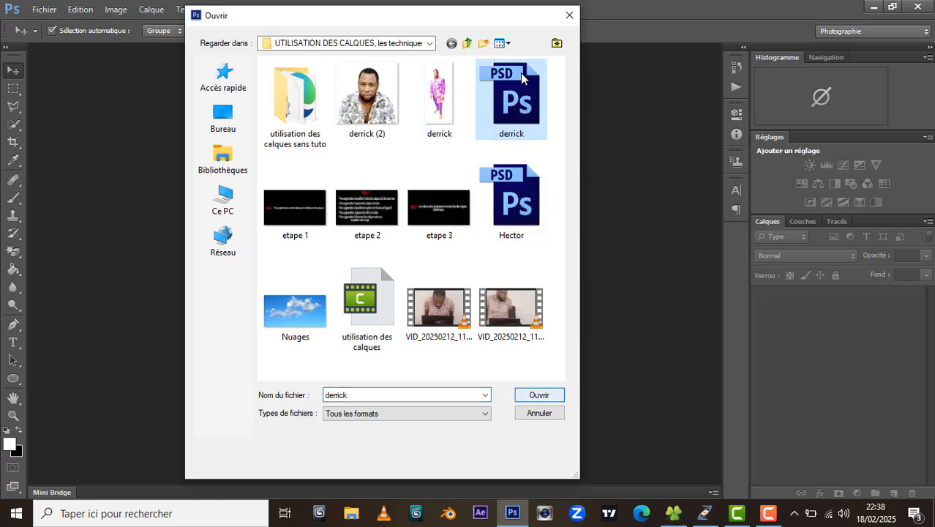
left_click(545, 395)
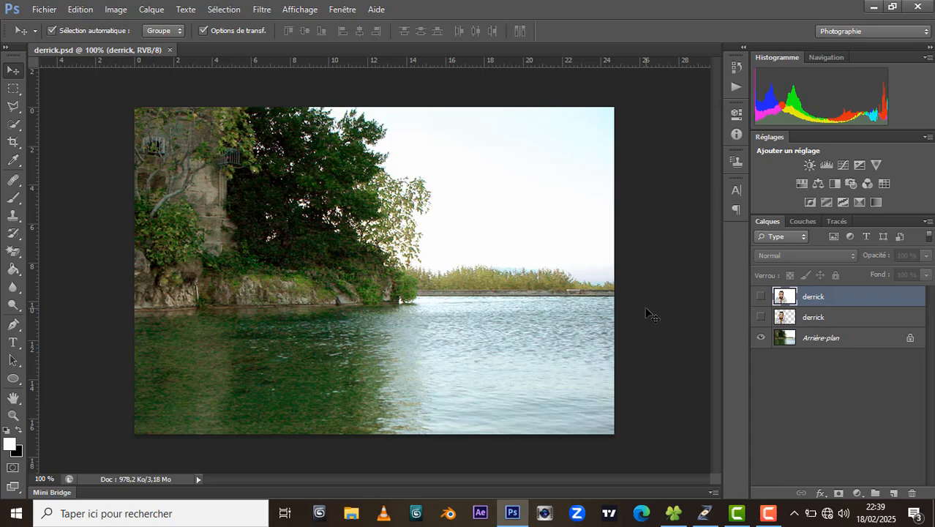
Step: Try to move the locked Arrière-plan image across the canvas with the Move tool
scroll(648, 313, "up", 1)
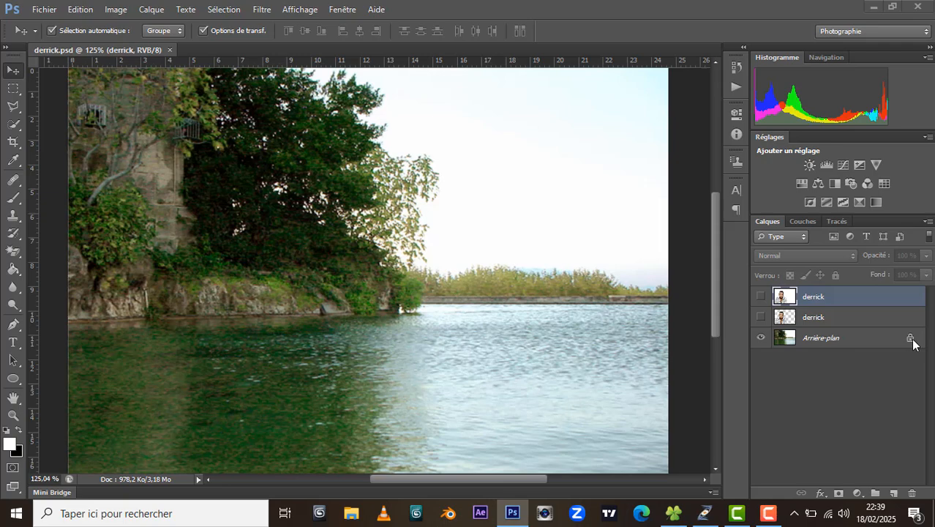
scroll(376, 279, "down", 1)
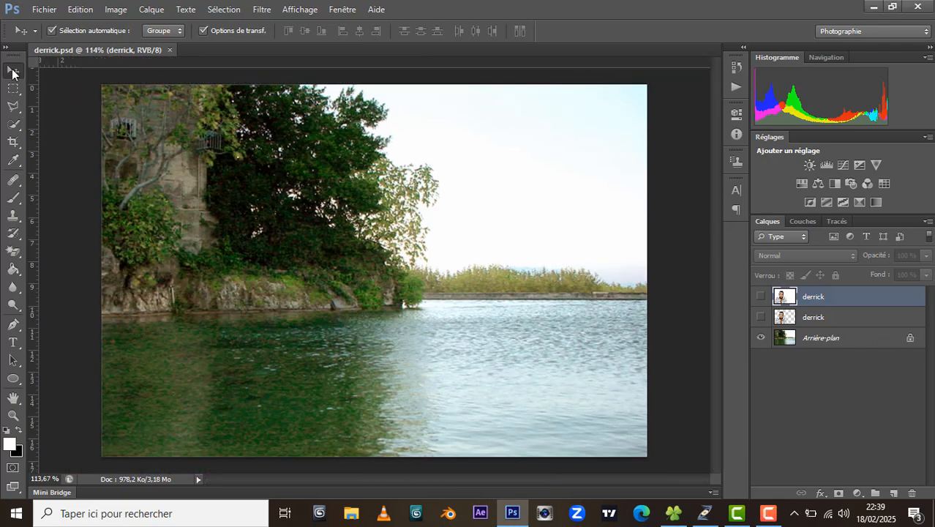
left_click_drag(361, 384, 493, 241)
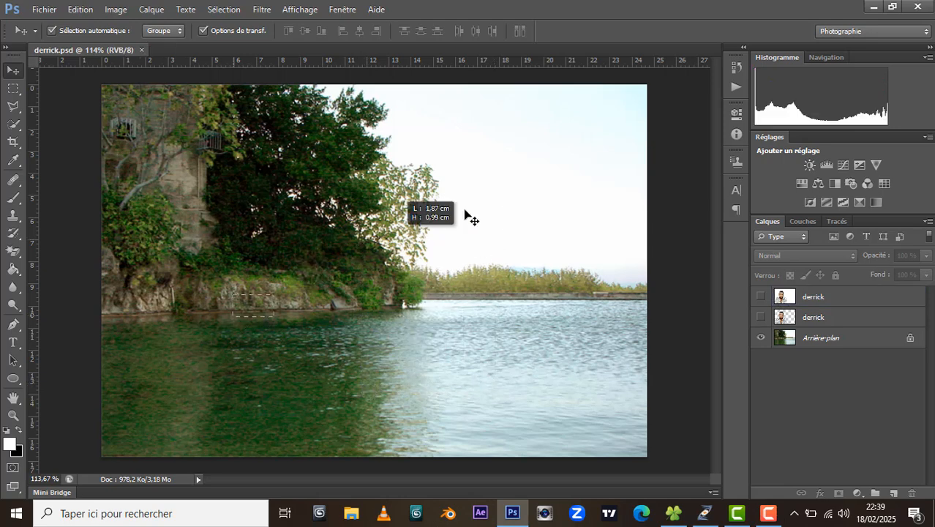
left_click_drag(466, 295, 276, 286)
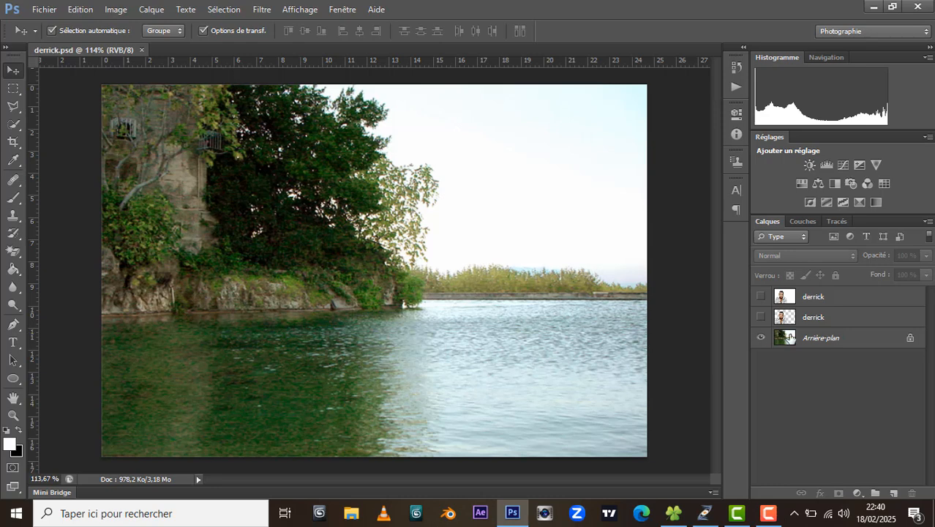
Step: Convert the Arrière-plan background to a normal layer with the default settings and shift the image up and to the right
double_click(843, 342)
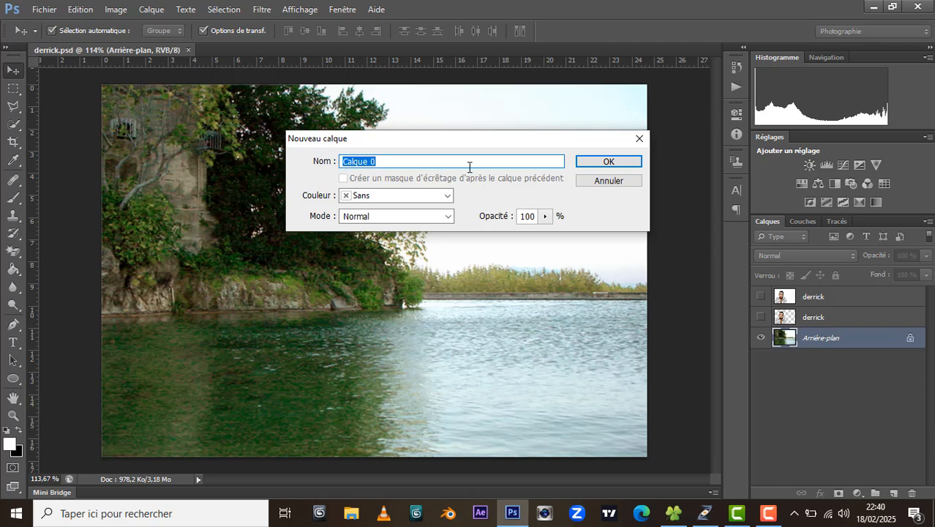
left_click(602, 166)
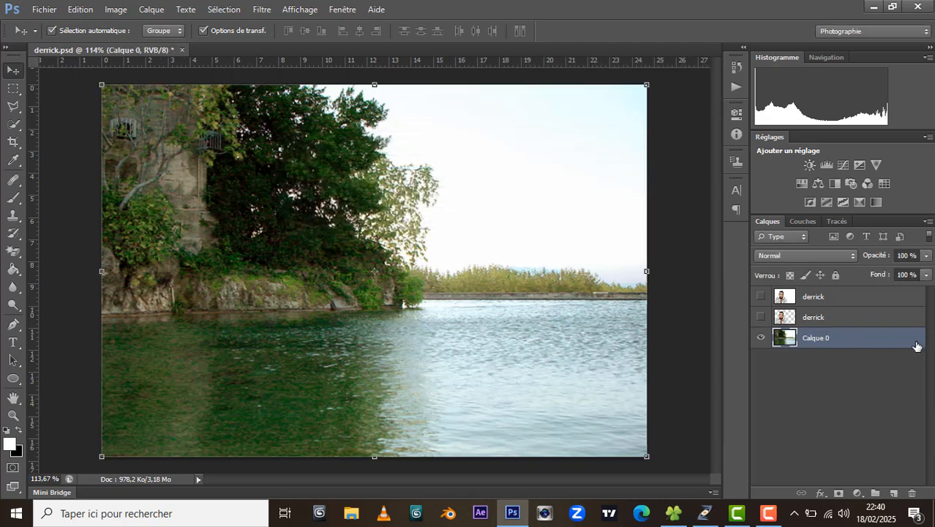
left_click_drag(336, 321, 367, 283)
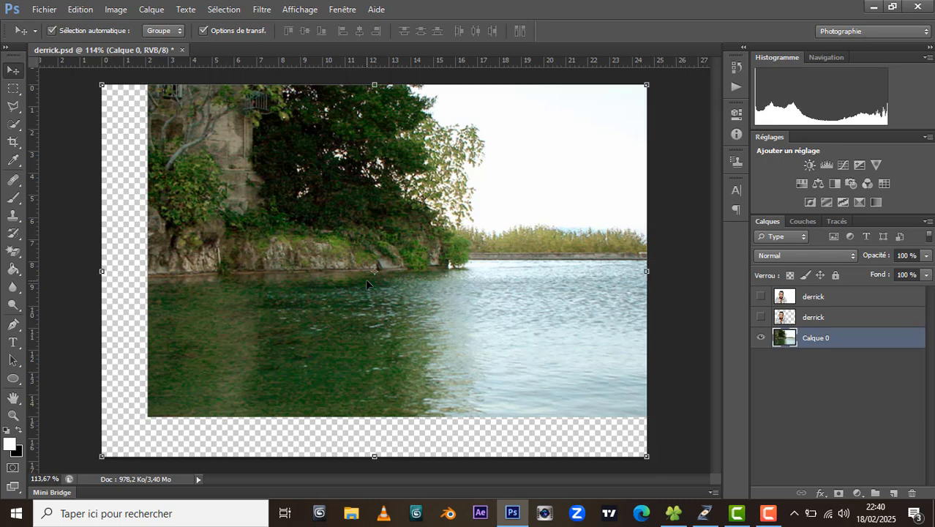
Step: Undo the image move and the background conversion, and open the top portrait layer's name for editing, keeping it as is
key("ctrl+z")
key("ctrl+alt+z")
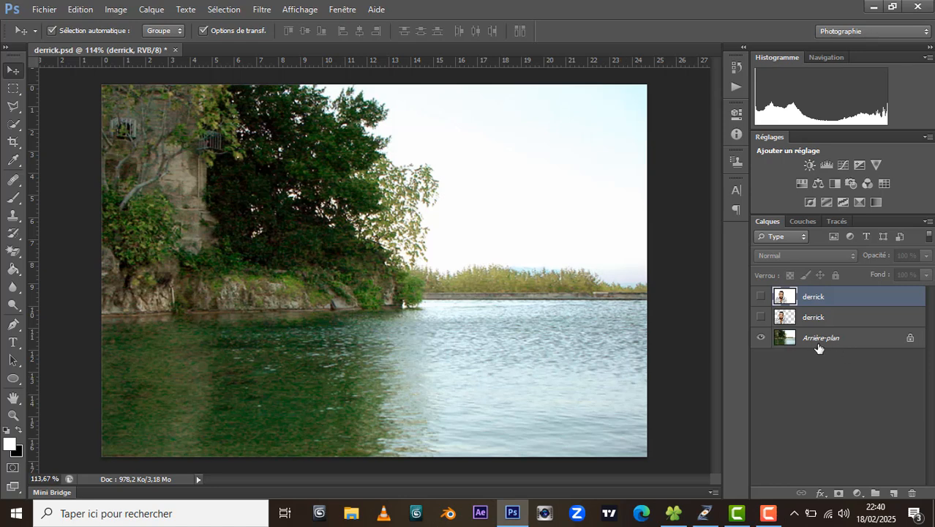
double_click(812, 297)
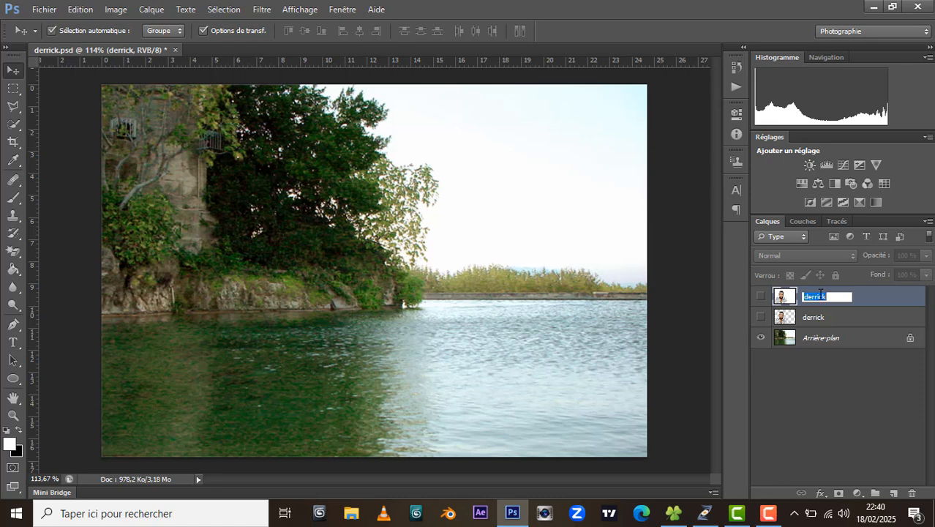
key("Return")
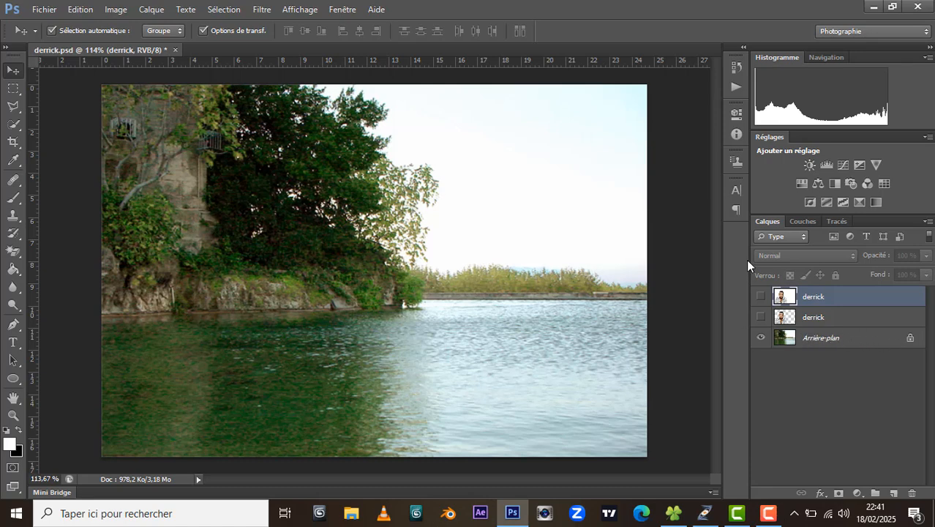
Step: Toggle the Arrière-plan layer's visibility off and on, and make both portrait layers visible
left_click(760, 338)
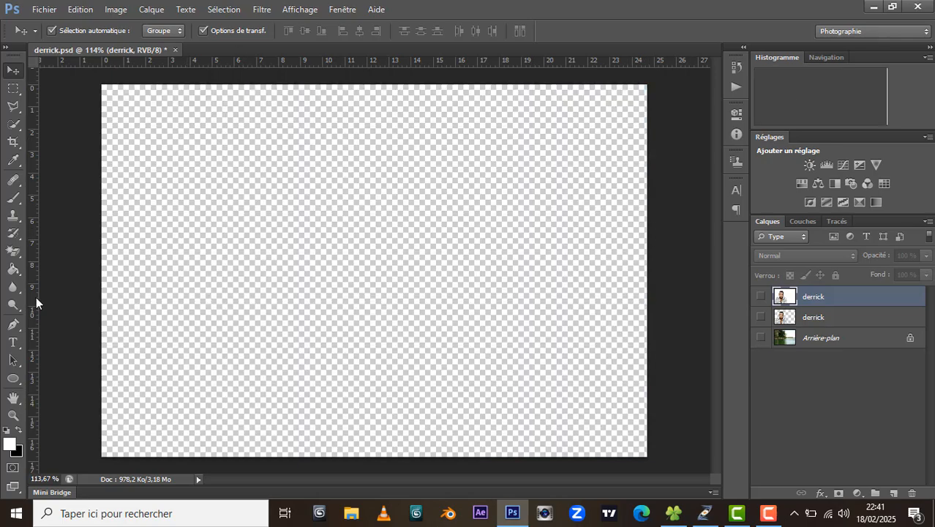
left_click(761, 338)
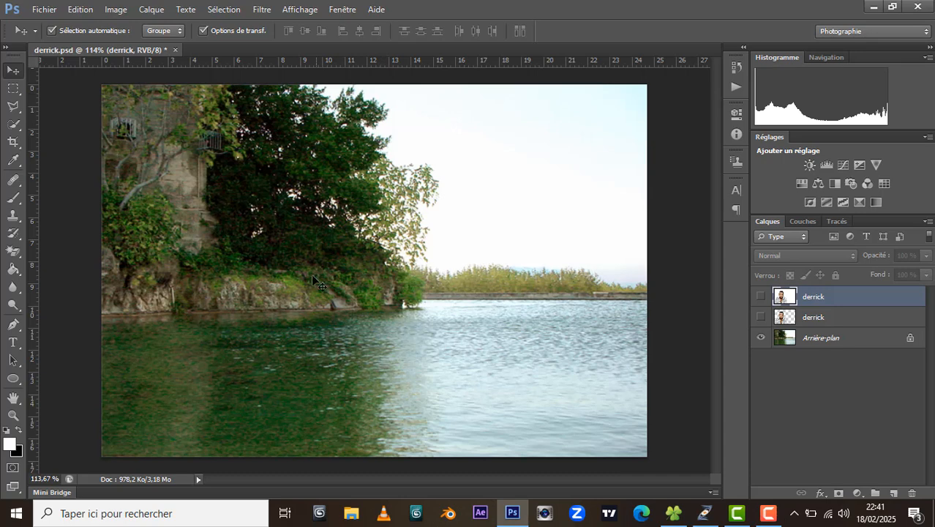
left_click(759, 298)
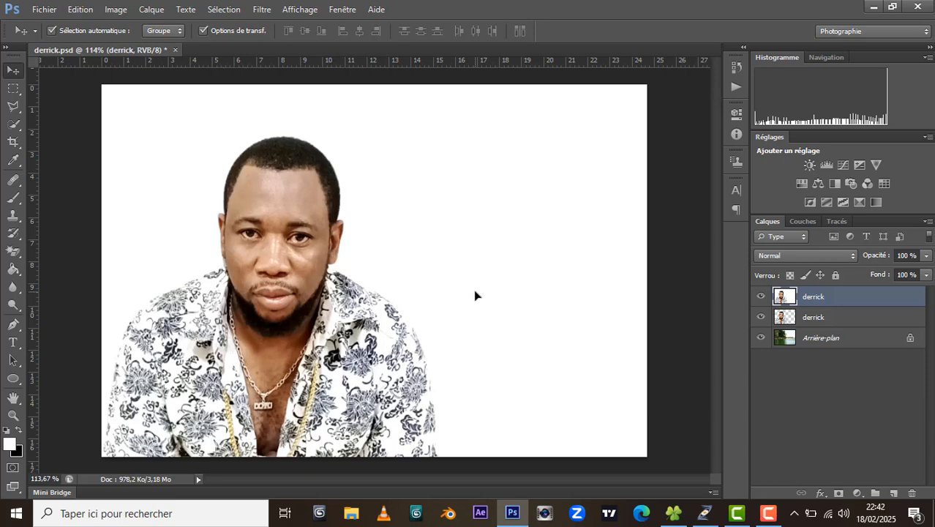
Step: Erase the white backdrop around the man on the top portrait layer with the Magic Eraser
left_click(838, 320)
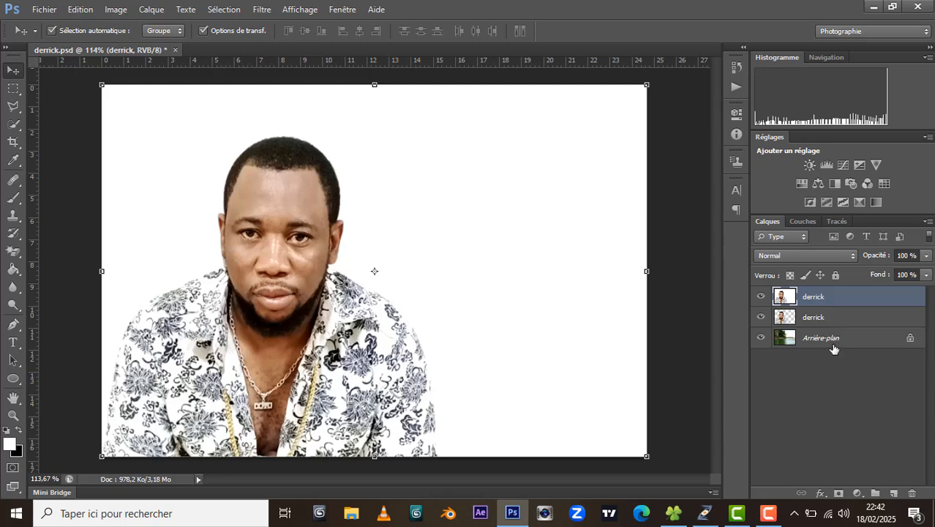
left_click(833, 344)
left_click(841, 318)
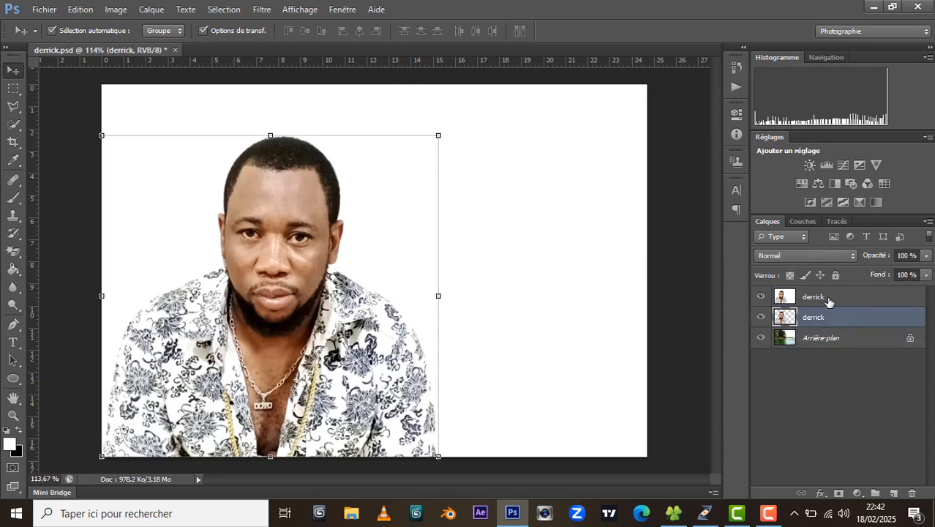
left_click(826, 298)
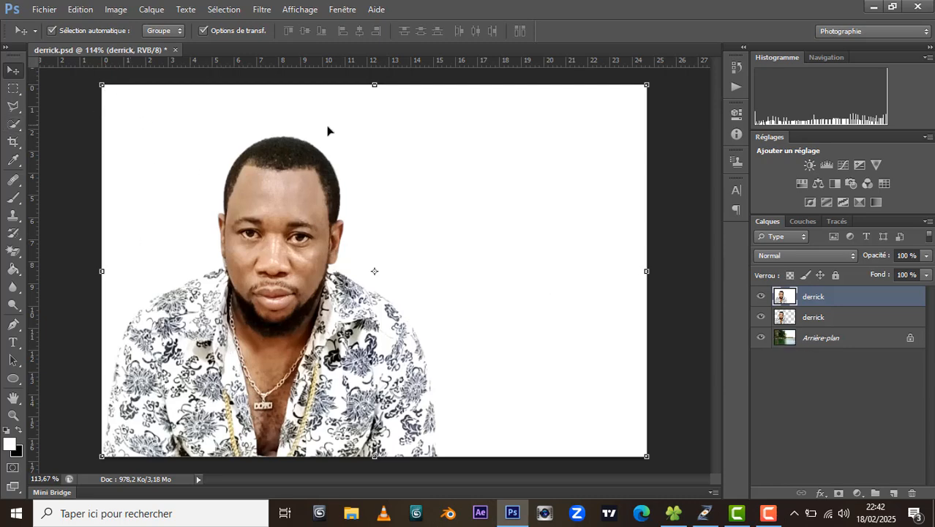
left_click(13, 251)
left_click(102, 277)
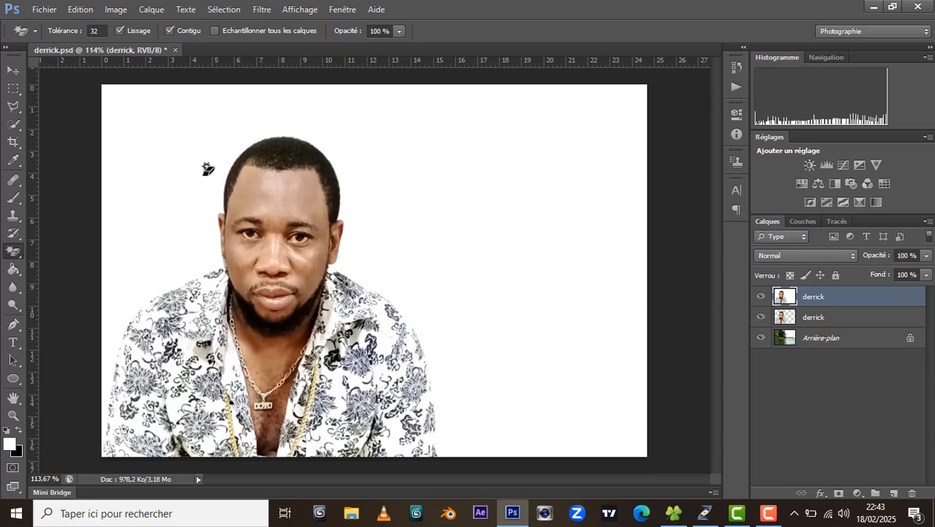
left_click(815, 318)
left_click(818, 298)
left_click(183, 141)
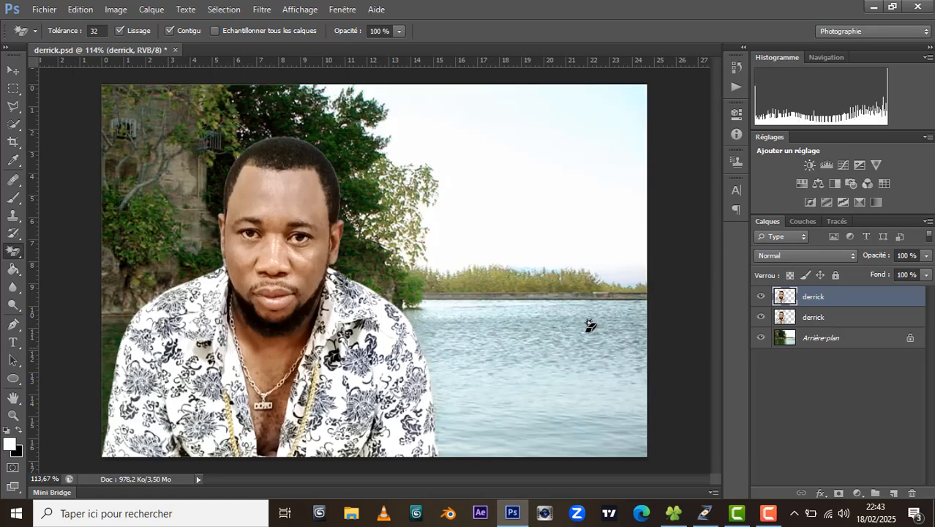
Step: Activate the Move tool and hide the Arrière-plan layer to inspect the cut-out on transparency, showing it again after the check
left_click(13, 69)
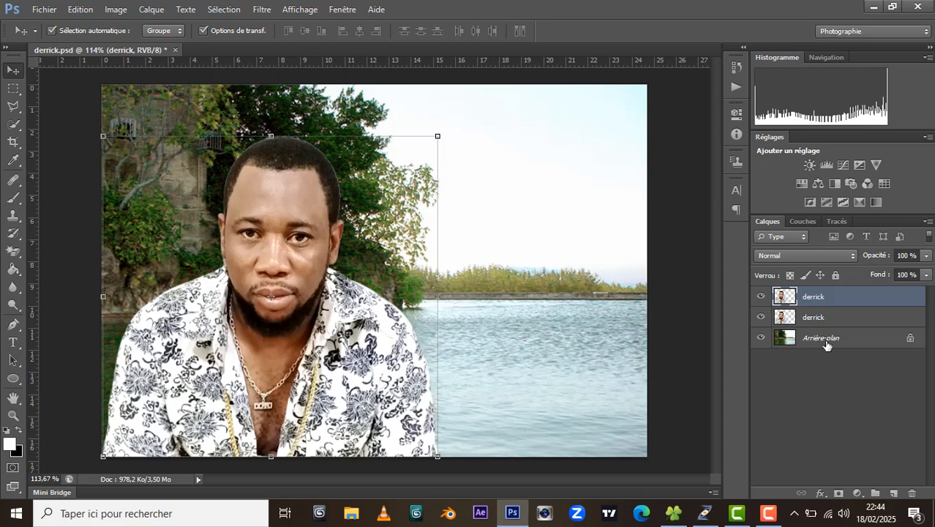
left_click(760, 337)
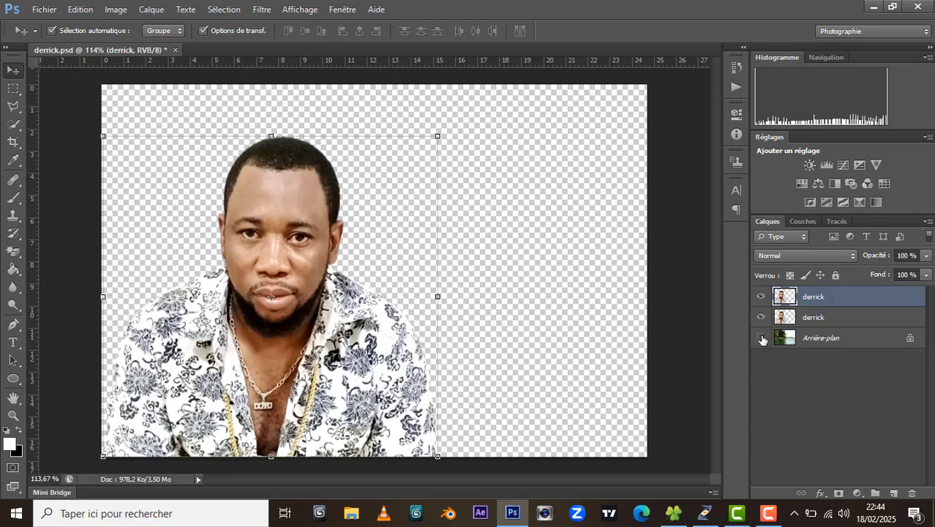
left_click(761, 338)
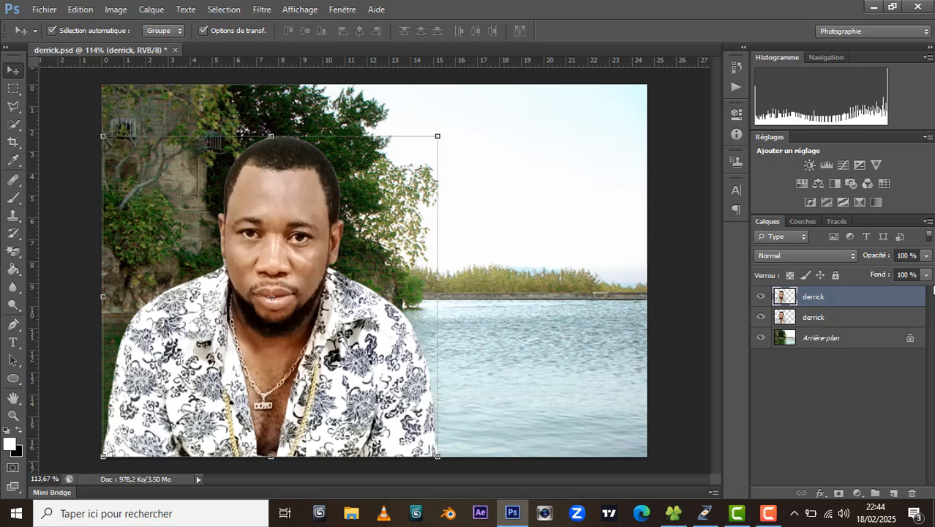
Step: Convert the Arrière-plan background to a normal layer and move it to the top of the layer stack and back below the portraits
left_click(820, 338)
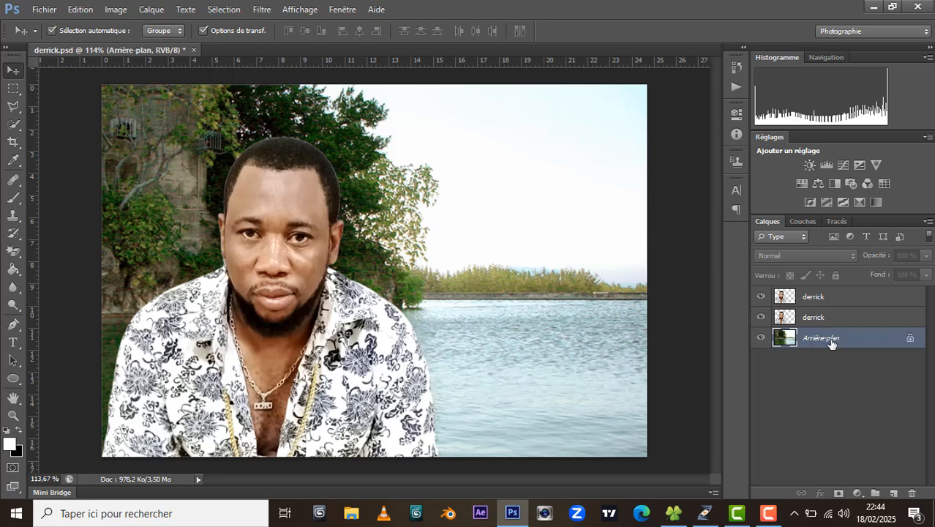
double_click(835, 340)
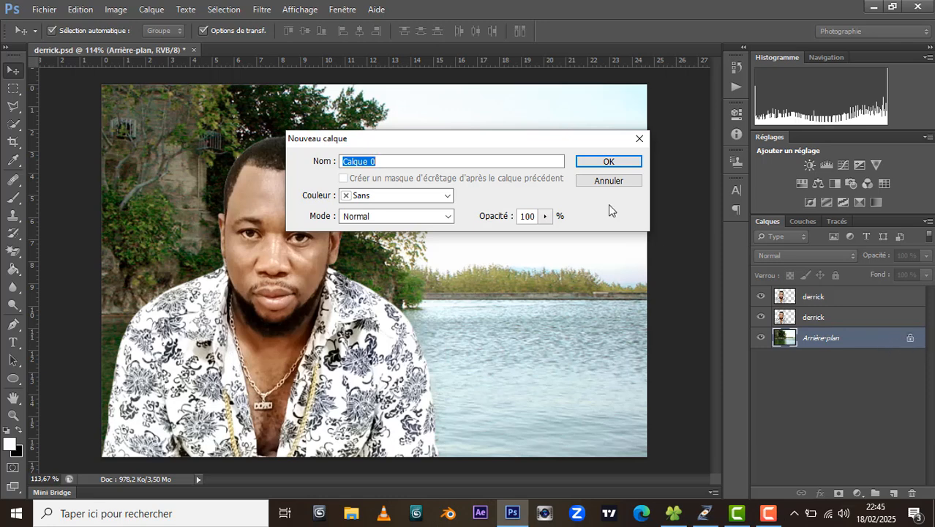
left_click(625, 167)
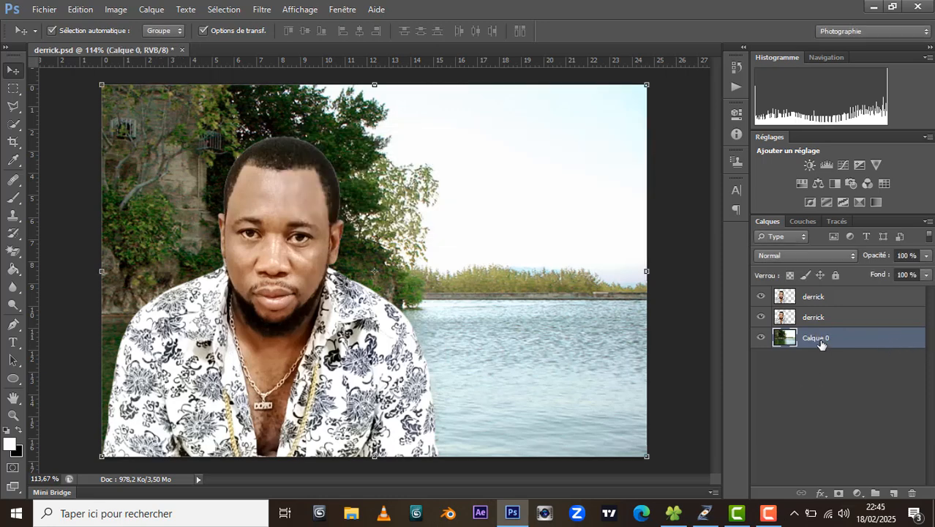
left_click_drag(822, 338, 823, 291)
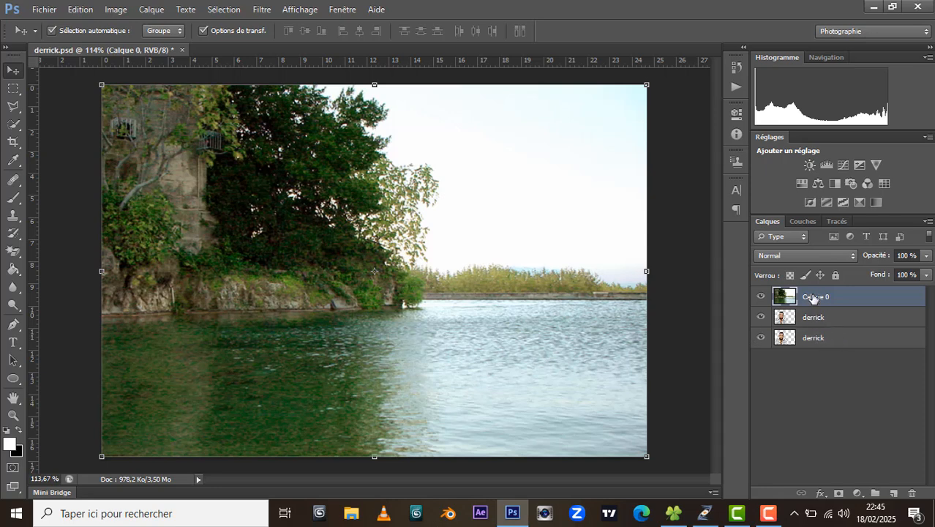
left_click_drag(812, 298, 814, 359)
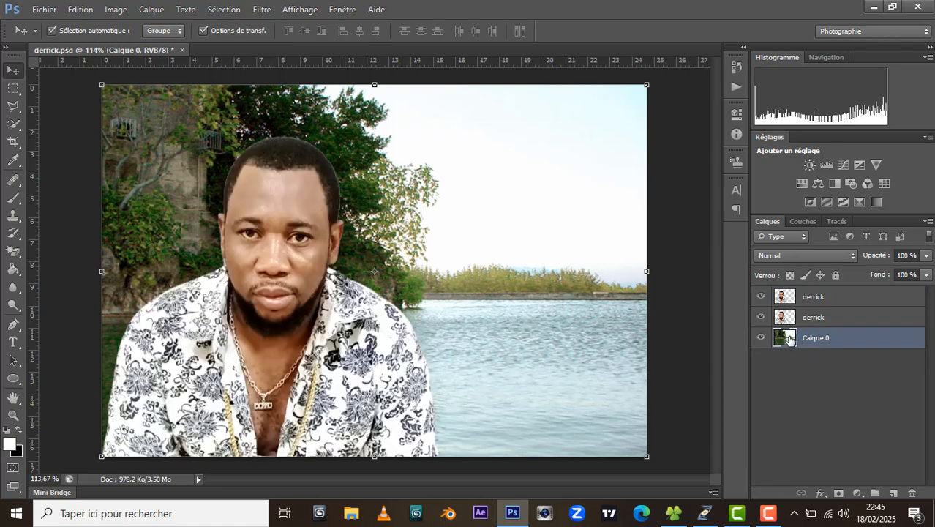
Step: Undo the layer reordering and the conversion of the landscape layer to restore the locked Arrière-plan background
left_click(816, 296)
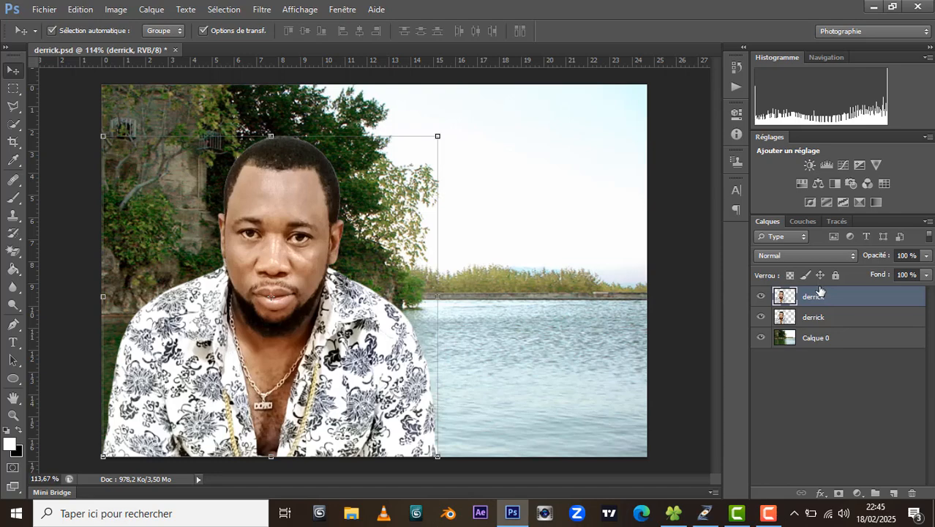
left_click(859, 344)
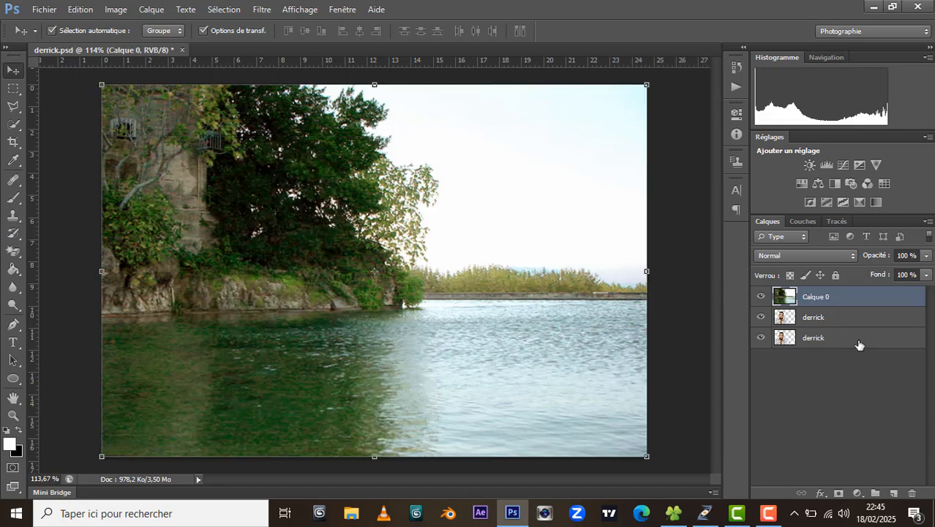
key("ctrl+z")
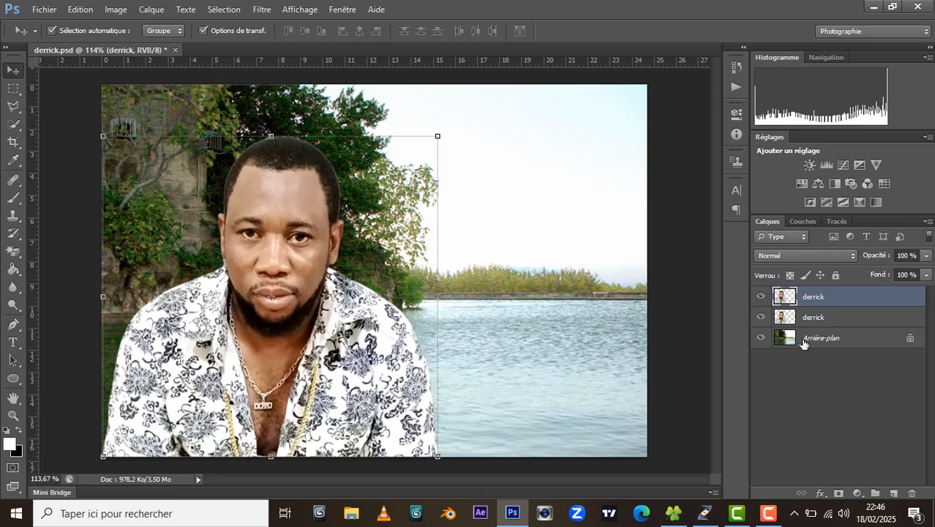
Step: Delete one of the two duplicate portrait layers above the Arrière-plan background
left_click(826, 338)
left_click(844, 305)
left_click(808, 317)
key("Delete")
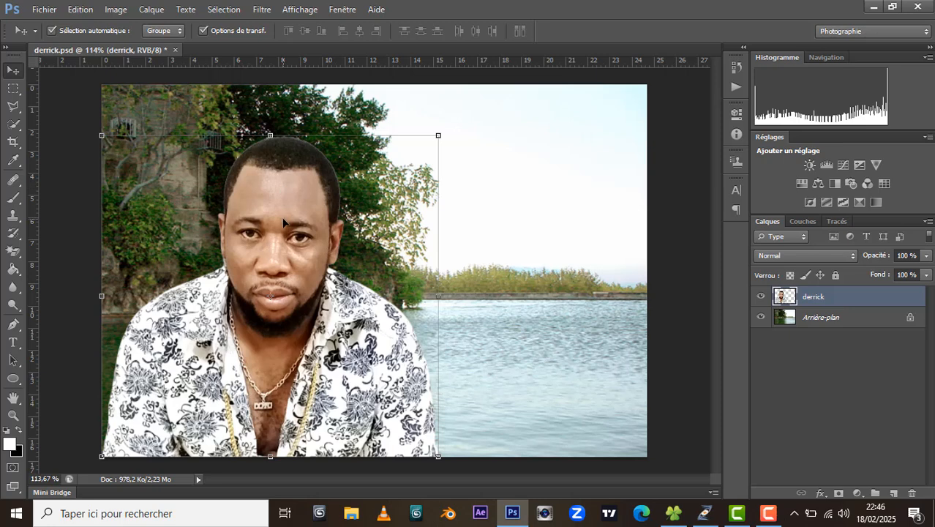
Step: Move the portrait layer right to the middle of the landscape and nudge it slightly further right
left_click_drag(283, 221, 333, 222)
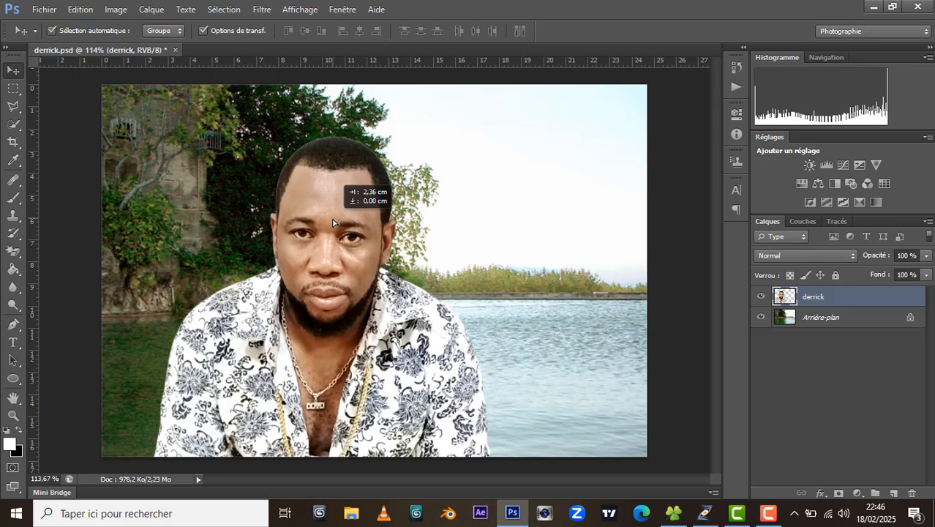
left_click_drag(333, 223, 396, 222)
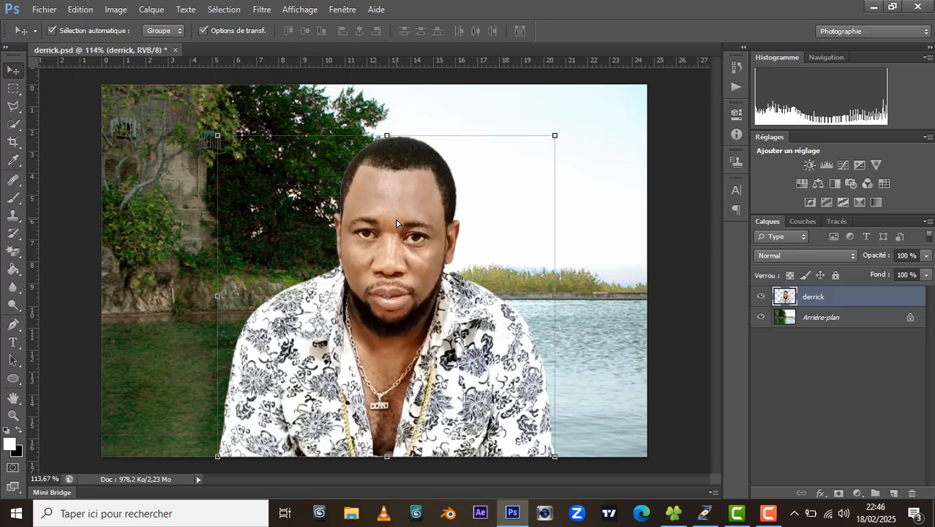
key("Right")
key("Right")
key("Right")
key("Right")
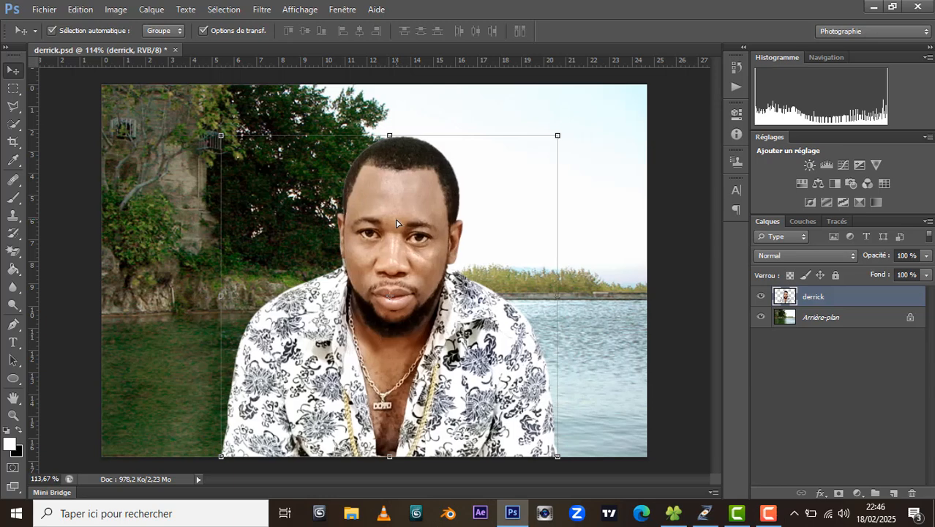
key("Right")
key("Right")
key("Right")
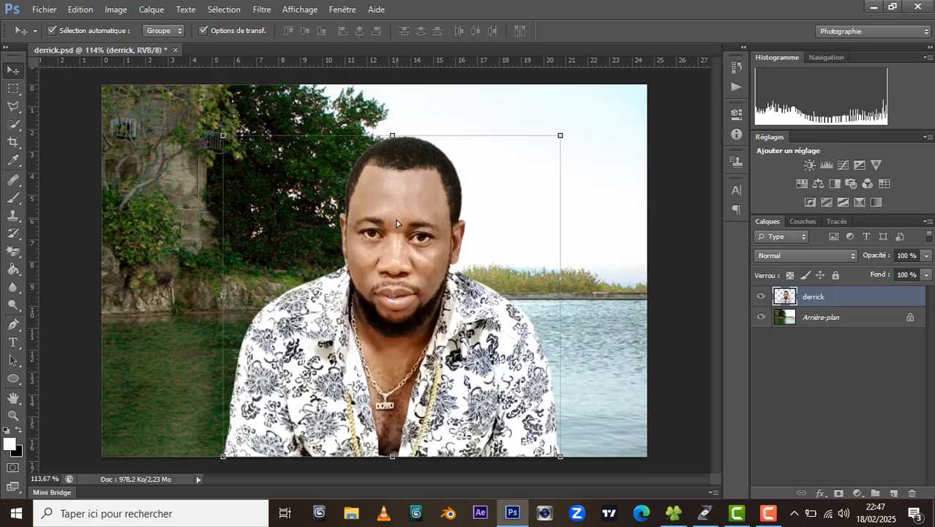
Step: Try nudging the portrait layer left and right, first in large increments and then in single-pixel increments
key("shift+Left")
key("shift+Left")
key("shift+Left")
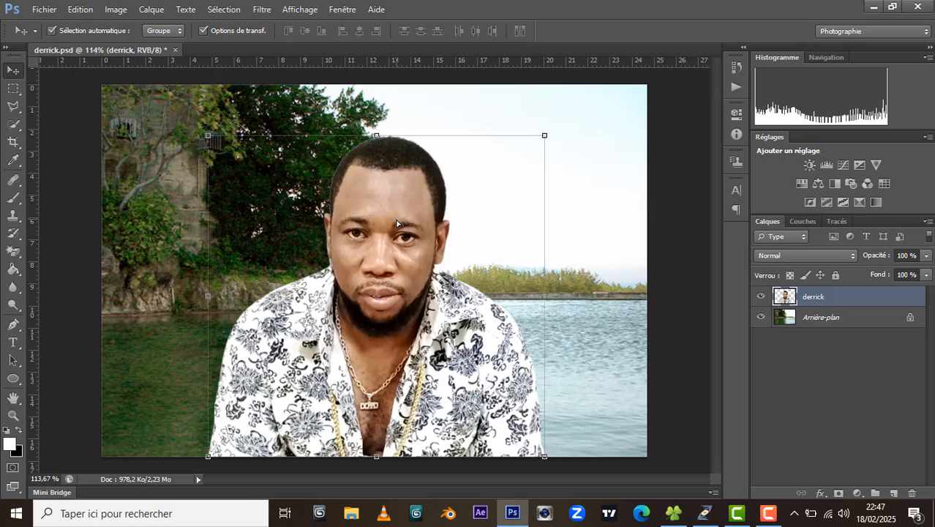
key("shift+Right")
key("shift+Right")
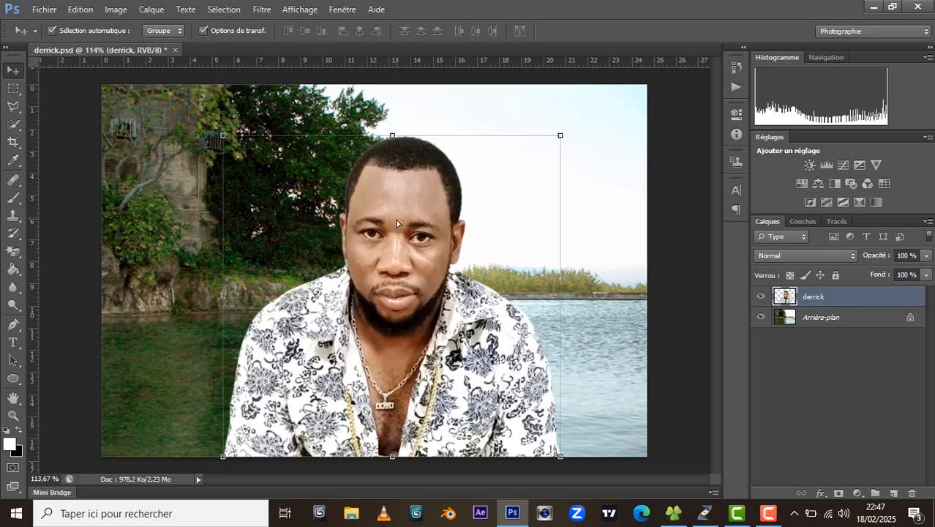
key("Right")
key("Right")
key("Right")
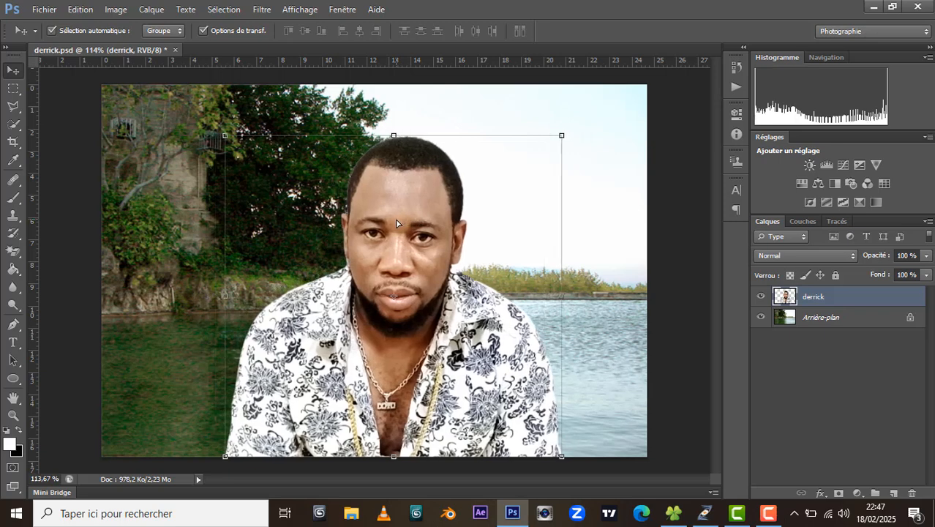
key("Left")
key("Left")
key("Left")
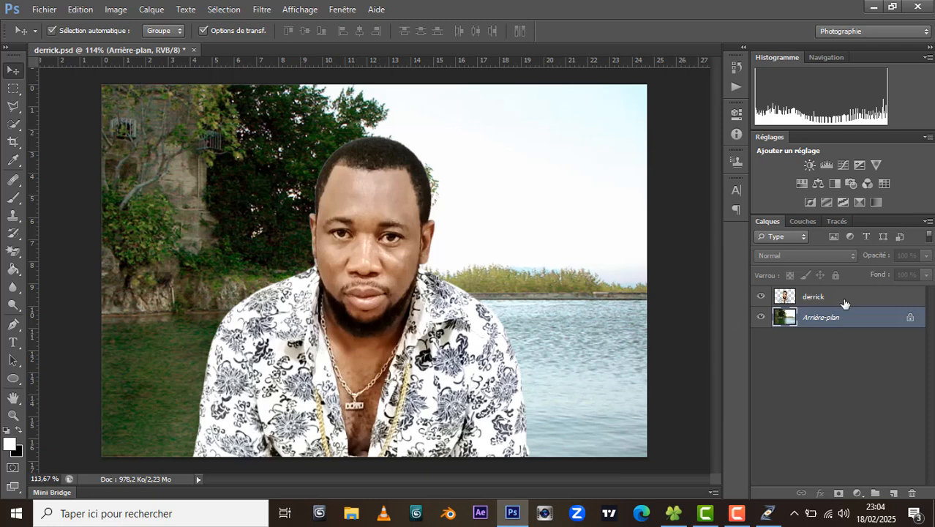
Step: Create a new empty layer above the portrait layer and rename it "coeur"
left_click(817, 298)
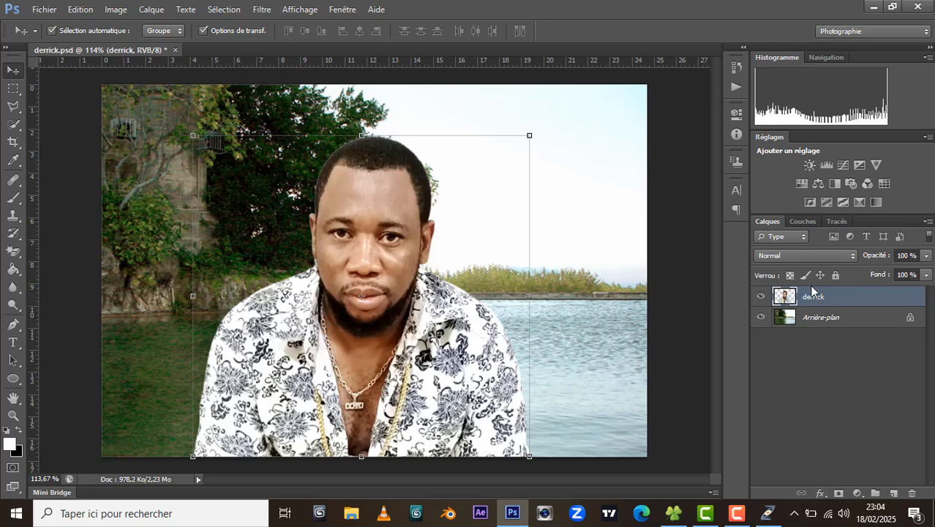
left_click(893, 495)
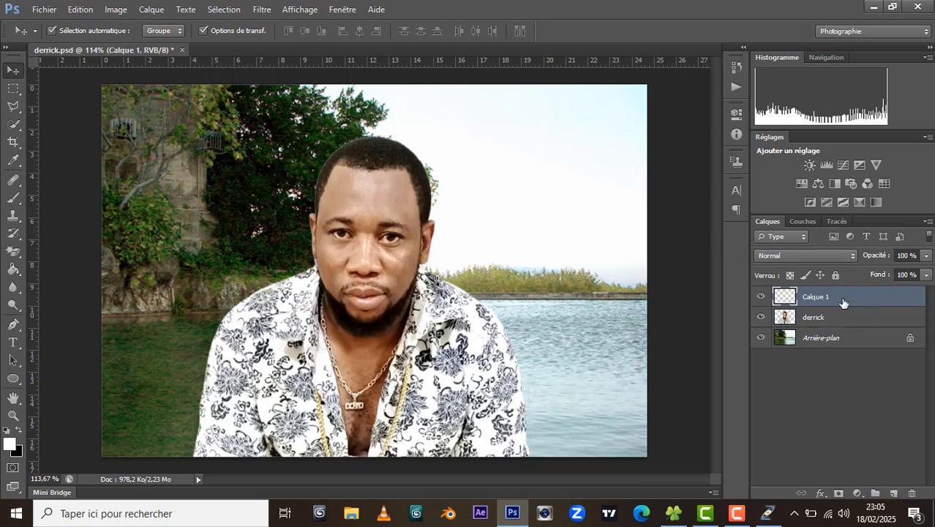
double_click(814, 296)
type("coeur")
key("Return")
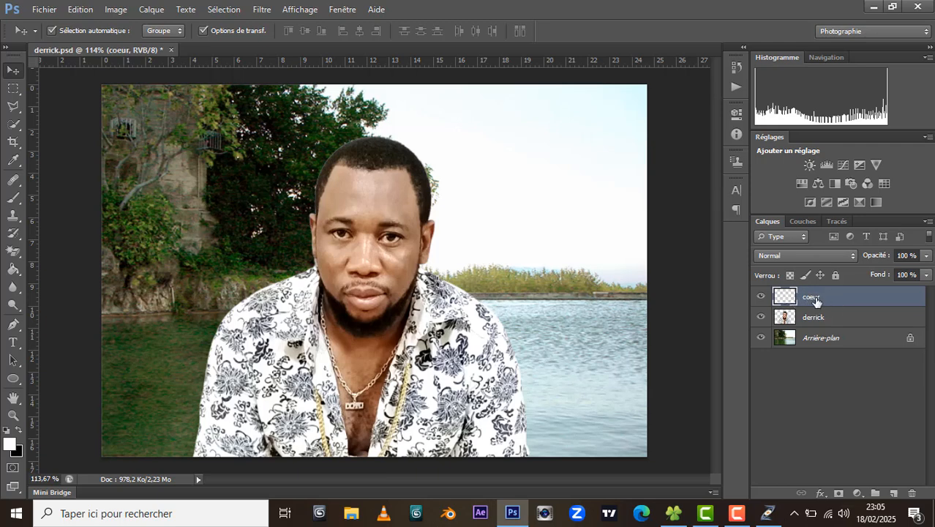
Step: Draw a freehand heart-shaped selection over the man's face with the Lasso tool on the coeur layer
left_click(12, 108)
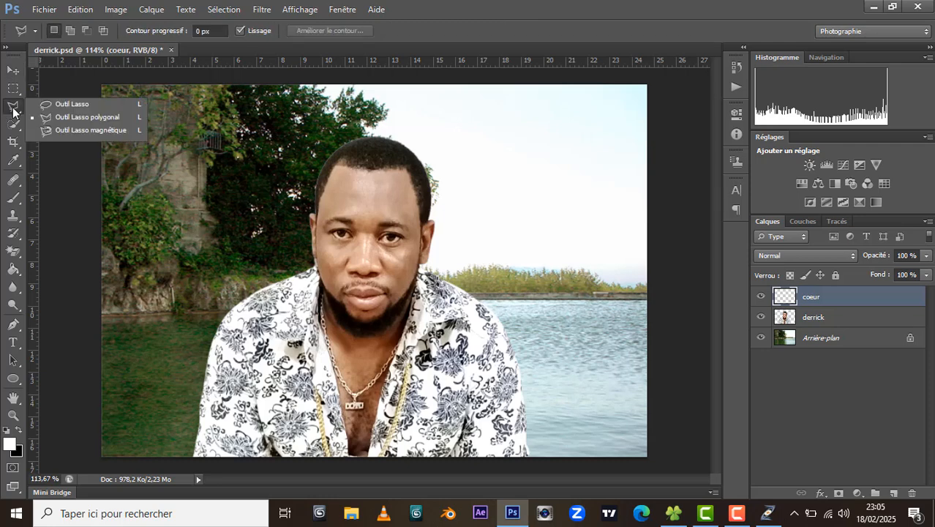
left_click(66, 105)
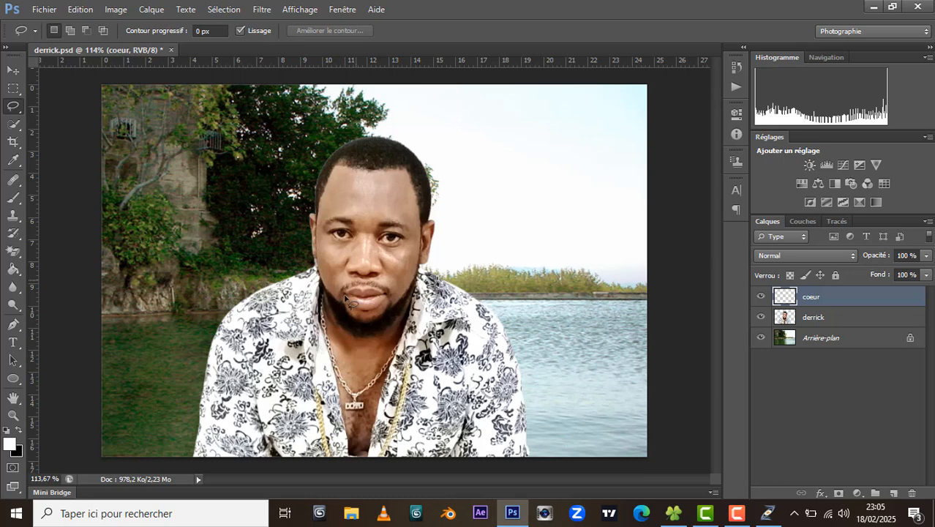
mouse_move(327, 288)
left_mouse_down()
mouse_move(311, 228)
mouse_move(321, 196)
mouse_move(344, 189)
mouse_move(365, 212)
mouse_move(407, 195)
mouse_move(416, 232)
mouse_move(403, 268)
mouse_move(365, 300)
mouse_move(362, 318)
mouse_move(326, 290)
left_mouse_up()
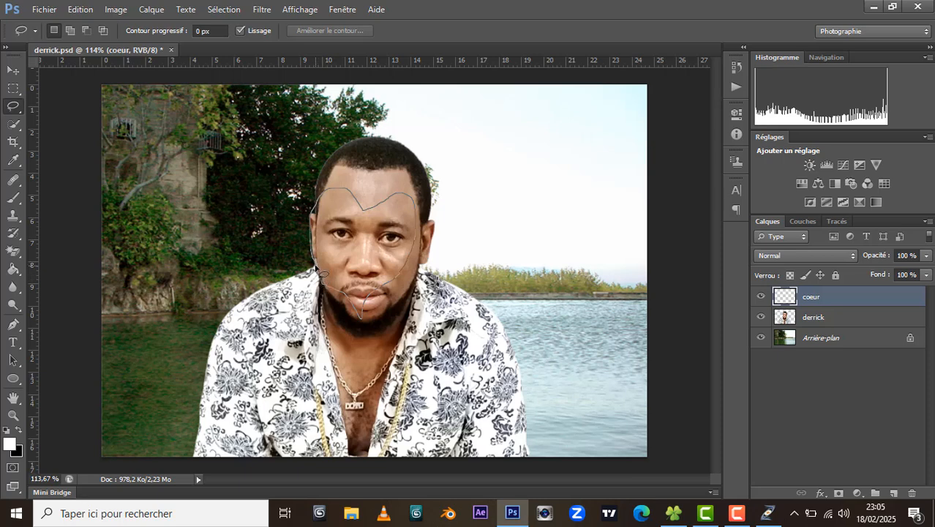
left_click_drag(323, 287, 318, 265)
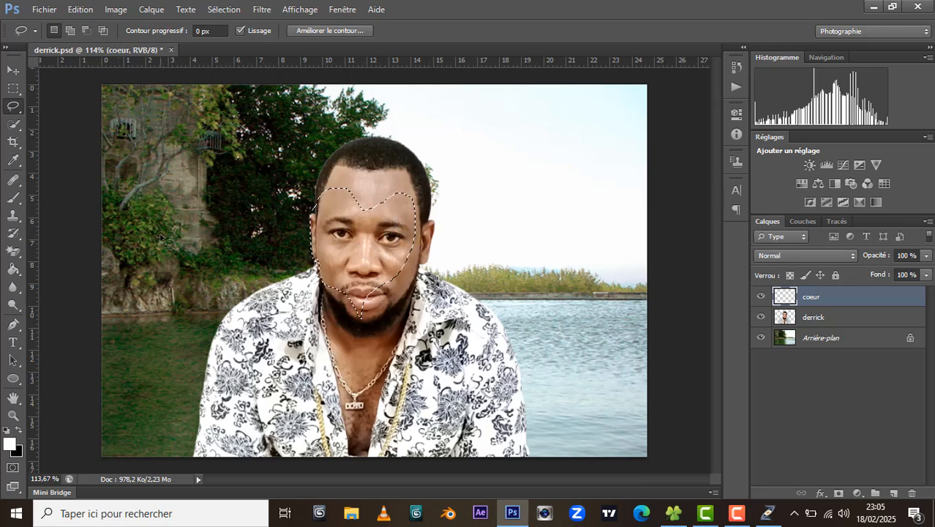
Step: Swap the foreground and background colours and set the foreground colour to pure red, ff0000
key("v")
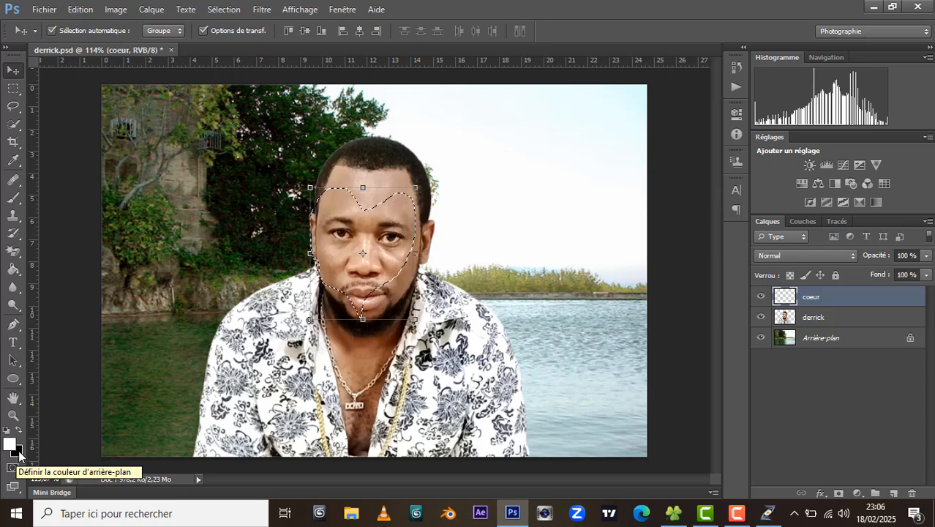
key("x")
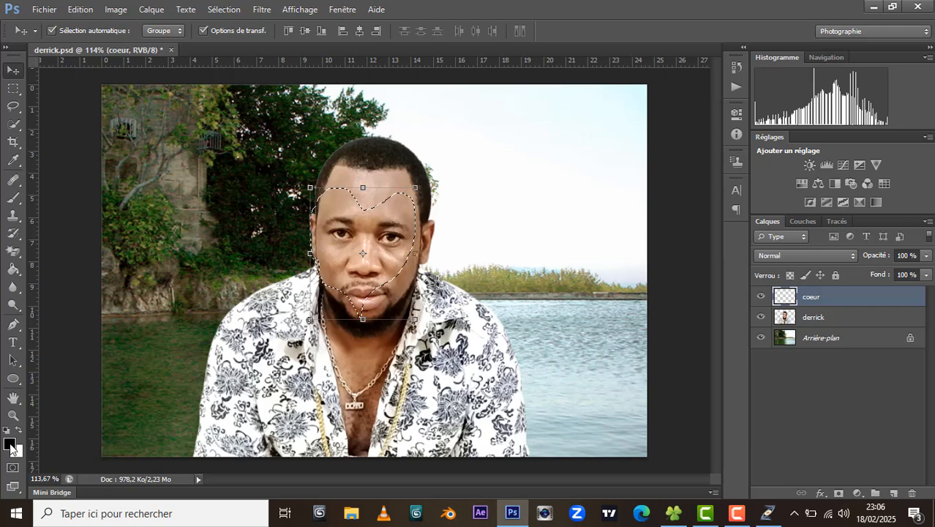
left_click(12, 445)
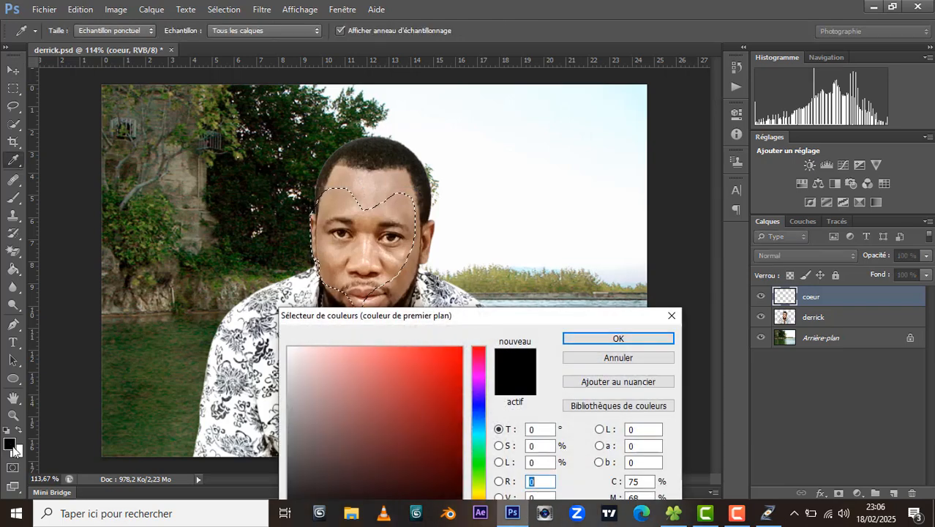
left_click_drag(494, 321, 715, 108)
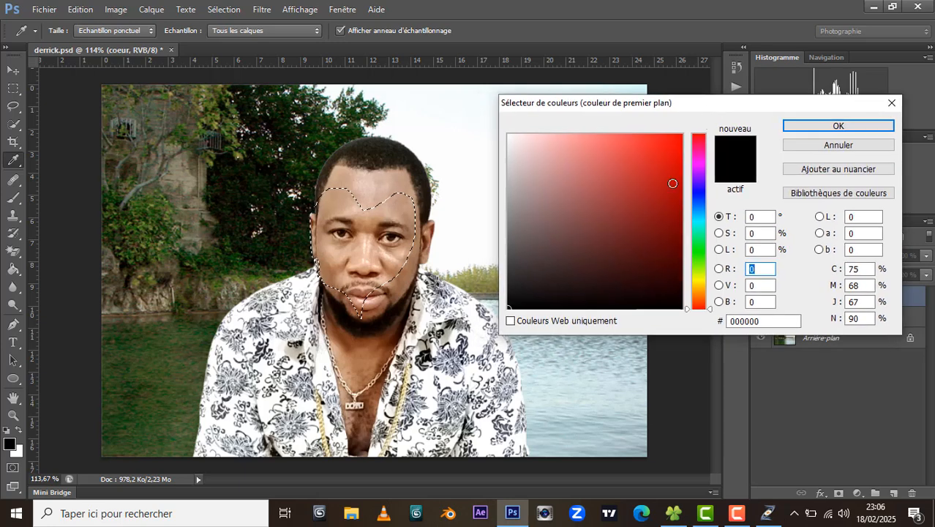
left_click_drag(629, 202, 726, 112)
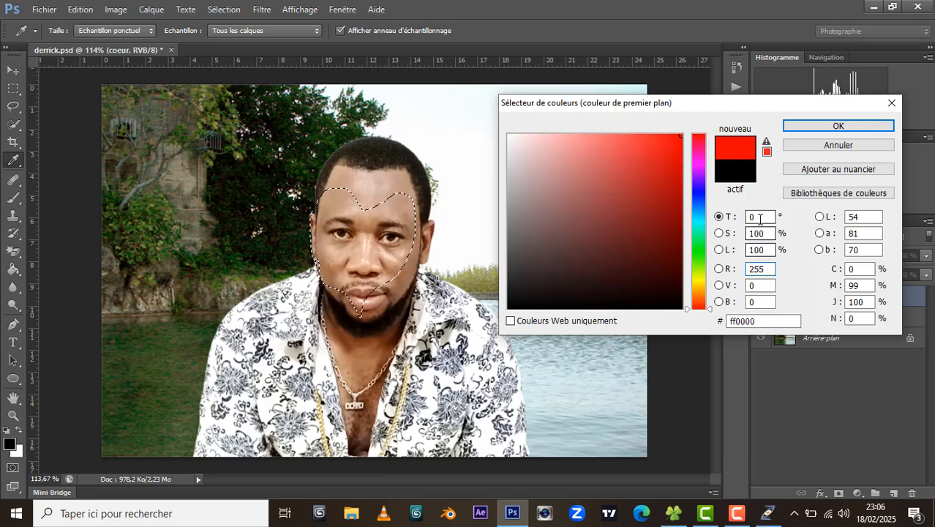
left_click(831, 127)
key("v")
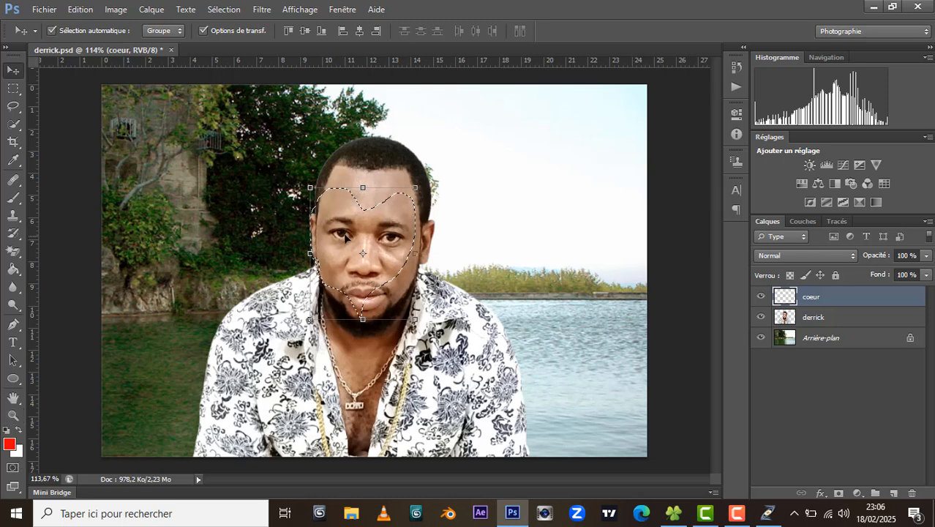
Step: Fill the heart selection with the red foreground colour using the Paint Bucket, undoing the first fill and applying it again
left_click(14, 271)
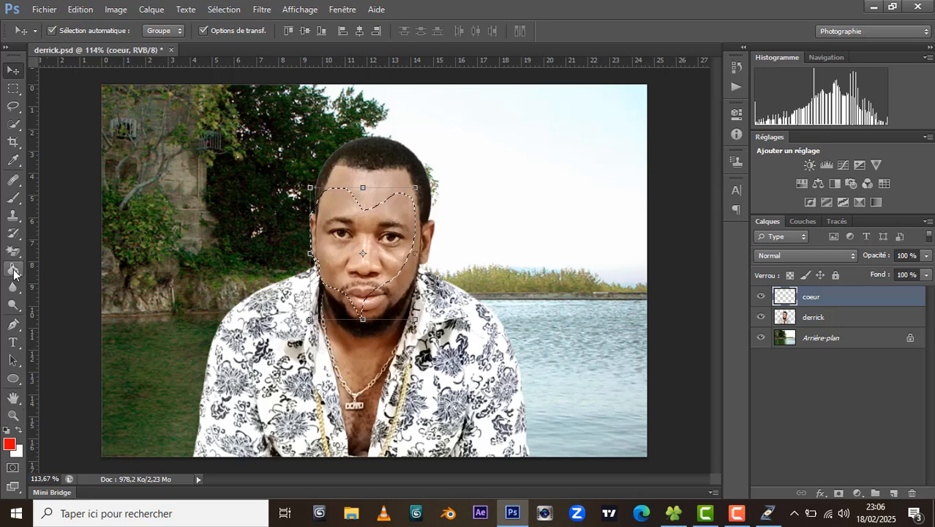
left_click(384, 240)
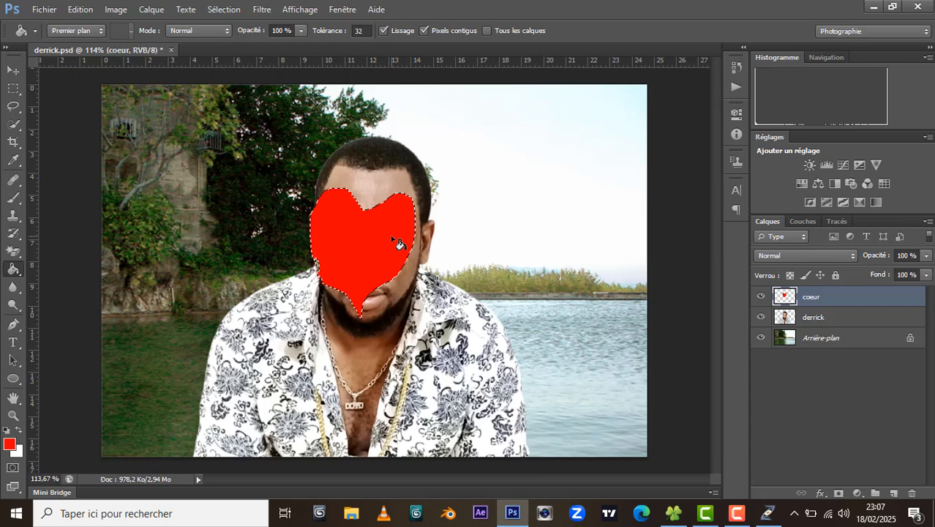
key("ctrl+z")
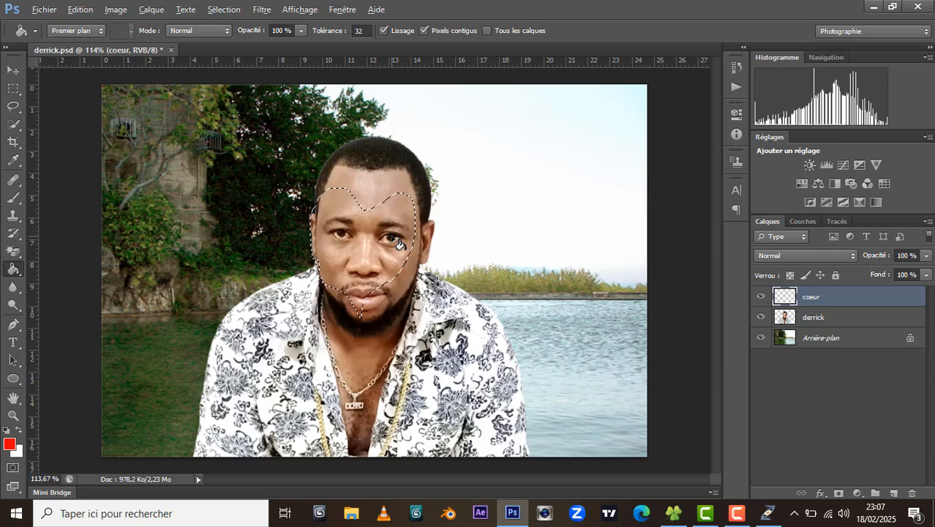
left_click(398, 244)
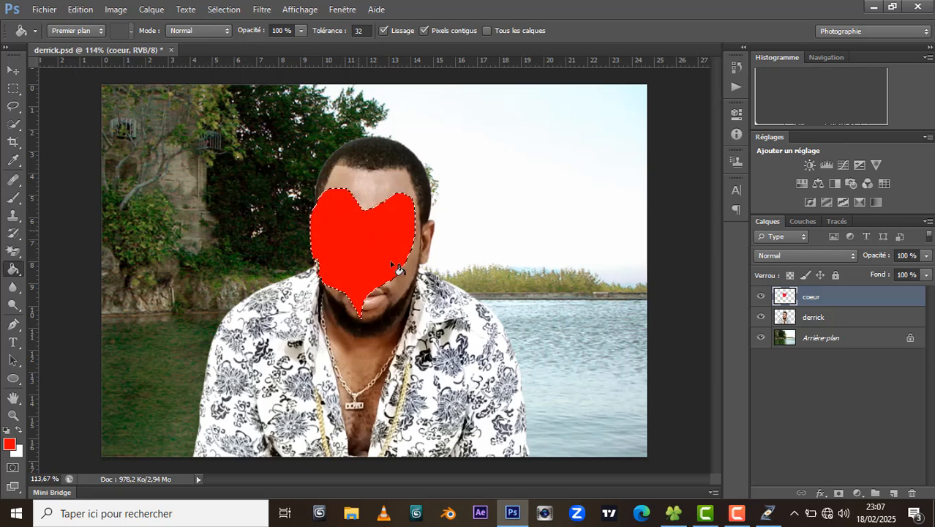
Step: Deselect the heart outline and move the red heart down from the face to the man's chest
left_click(12, 70)
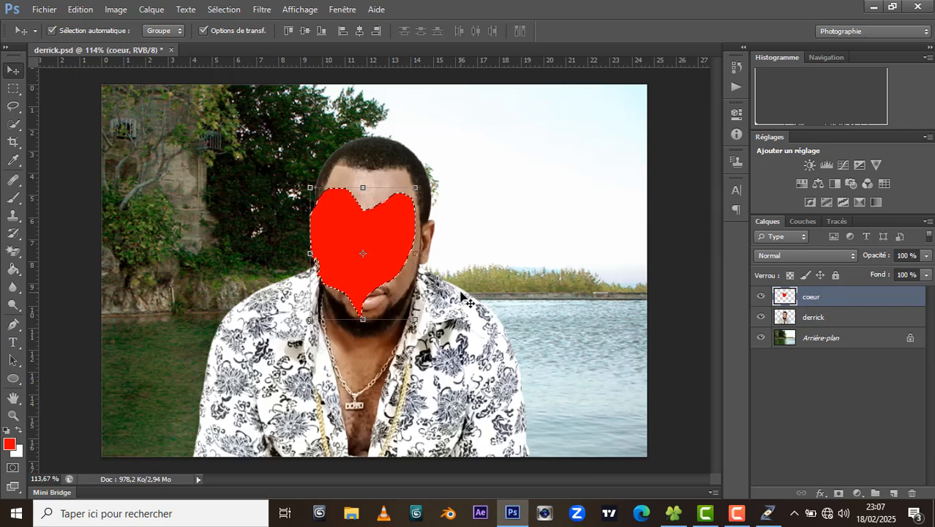
left_click(224, 10)
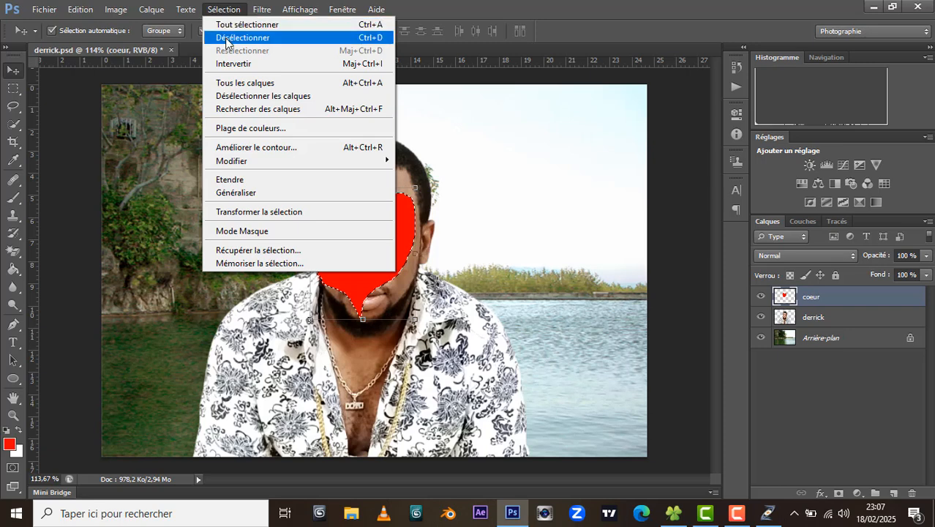
left_click(362, 38)
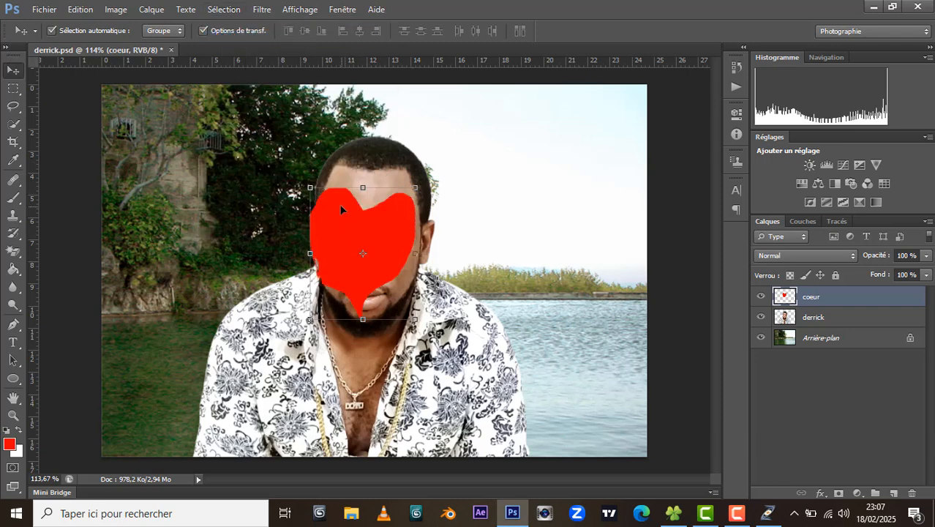
left_click_drag(340, 207, 332, 316)
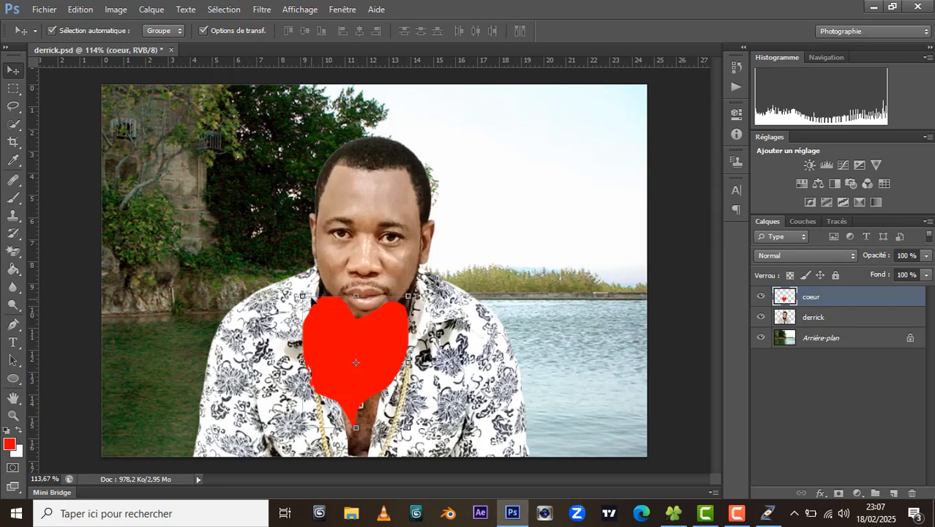
Step: Toggle the transform controls off and on, and scale the heart with Free Transform to 29.41% width and 29.59% height on the upper chest
left_click(204, 31)
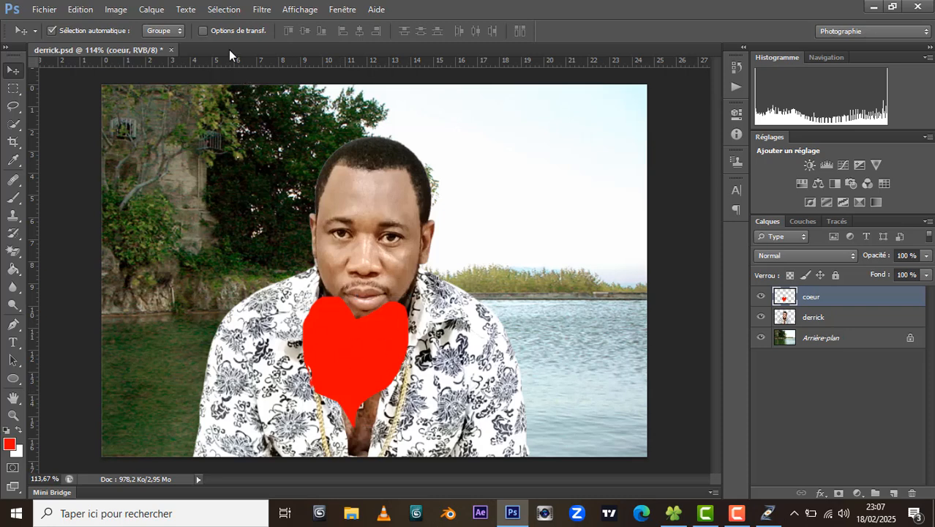
left_click(204, 30)
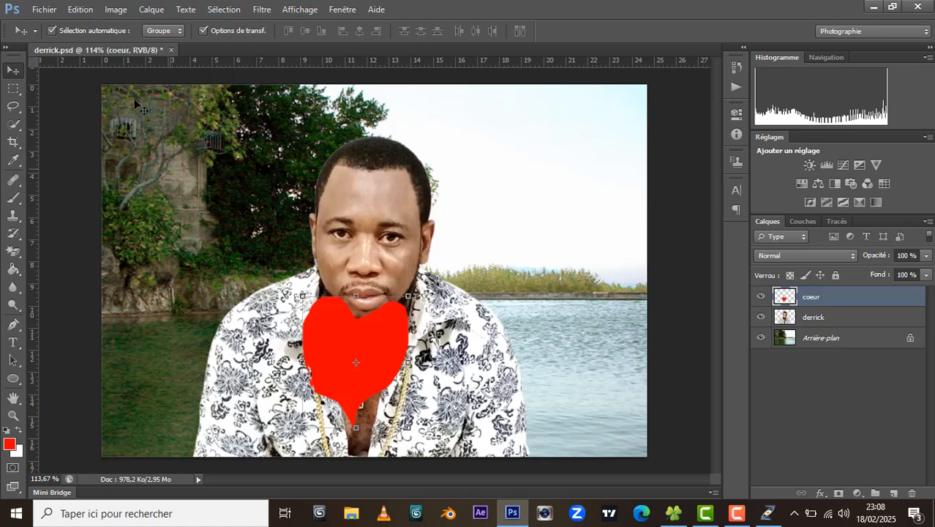
left_click(82, 11)
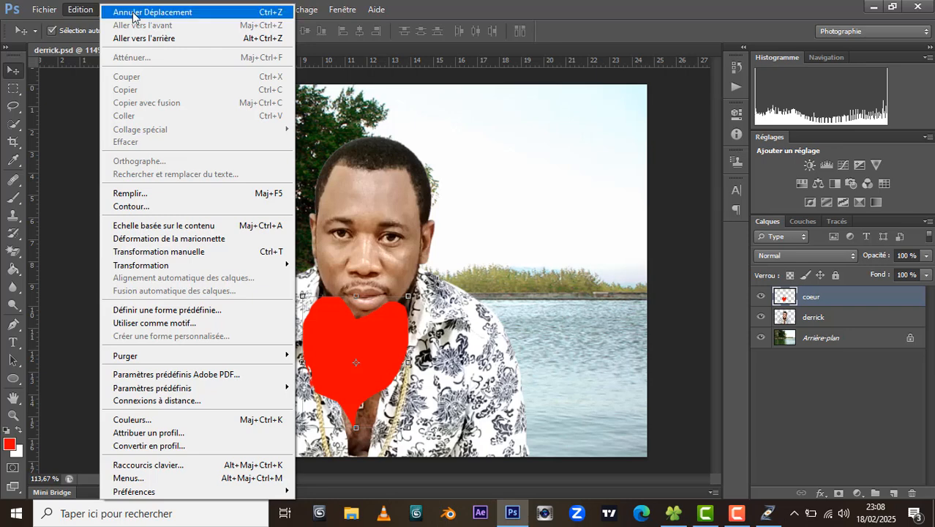
left_click(265, 252)
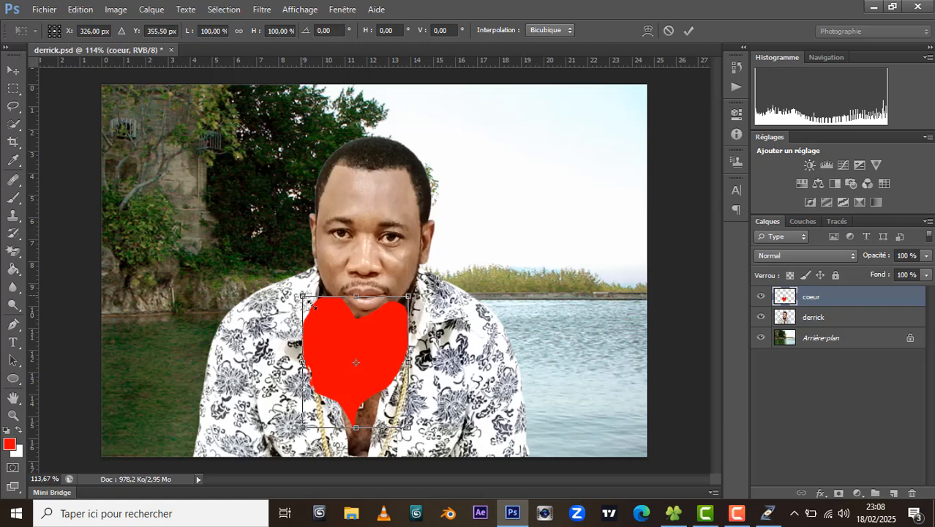
left_click_drag(301, 295, 358, 353)
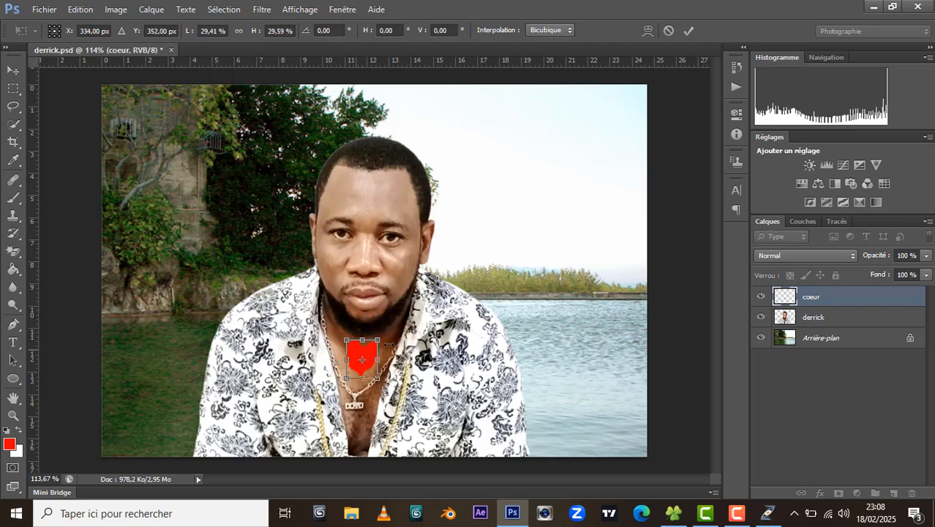
left_click(689, 31)
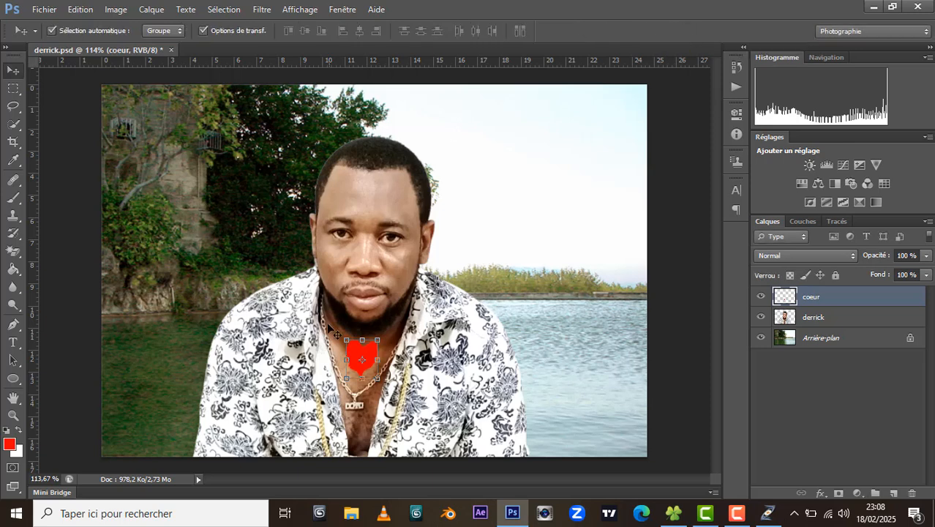
Step: Lower the coeur layer's opacity to 50%
left_click(926, 256)
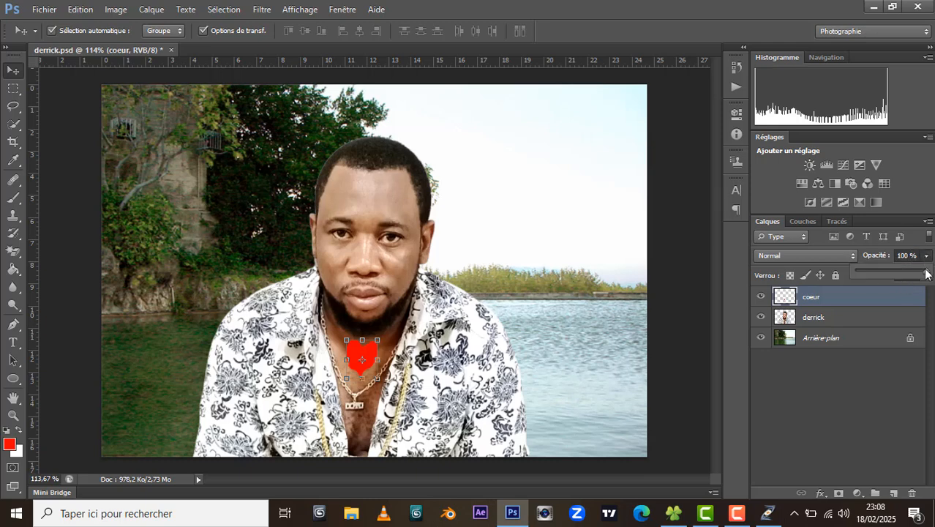
left_click_drag(926, 274, 895, 279)
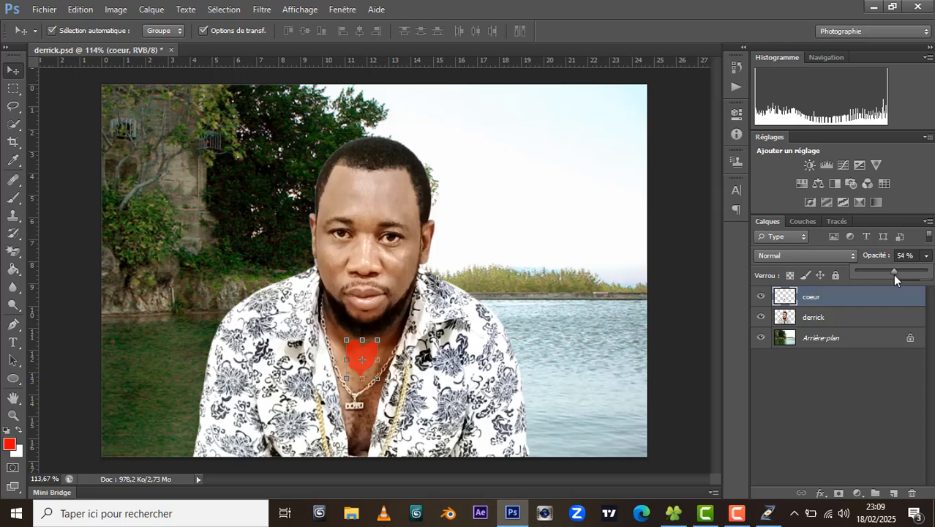
left_click_drag(906, 256, 834, 258)
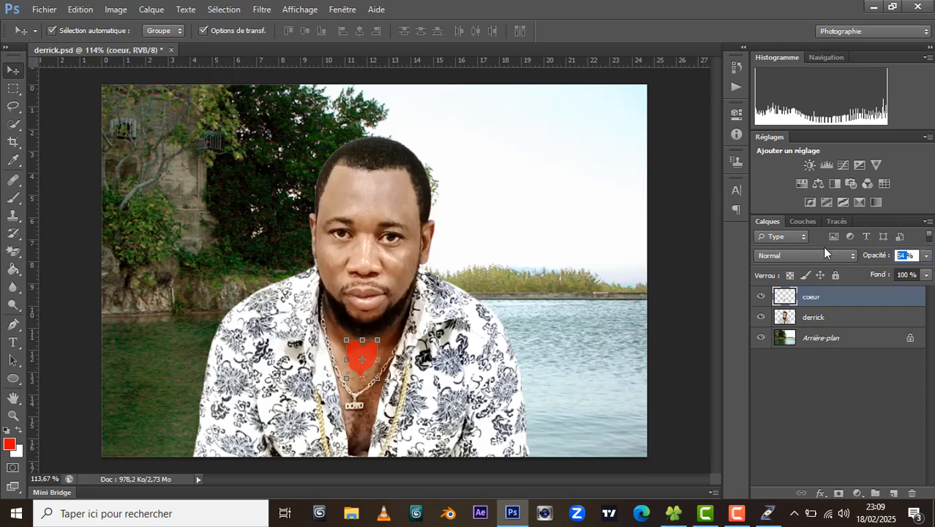
type("50")
key("Return")
Step: Try the blend modes on the coeur layer one after another, from Fondu through to Luminosité
left_click(815, 255)
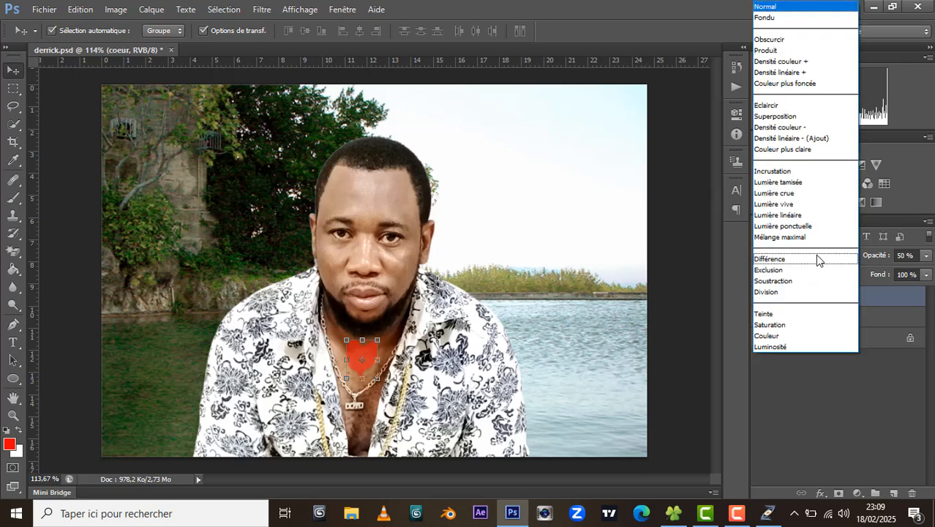
left_click(772, 19)
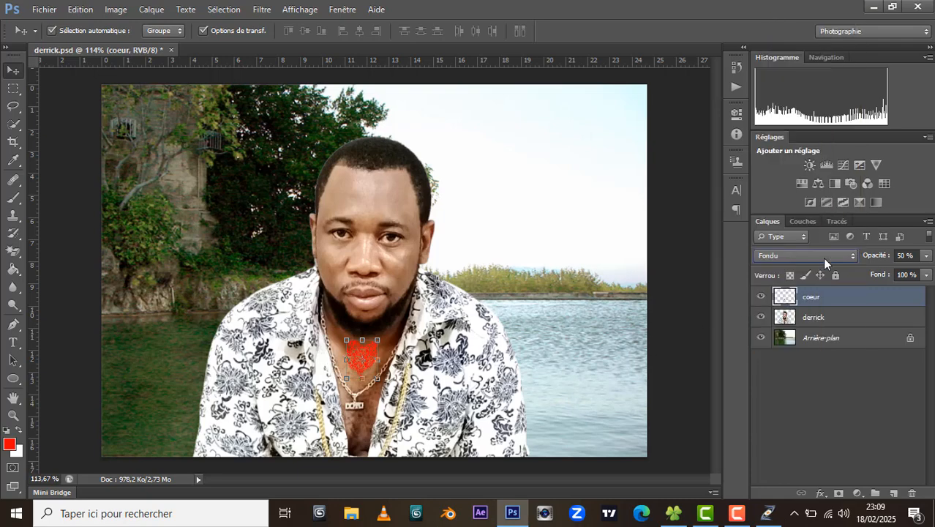
key("Down")
key("Down")
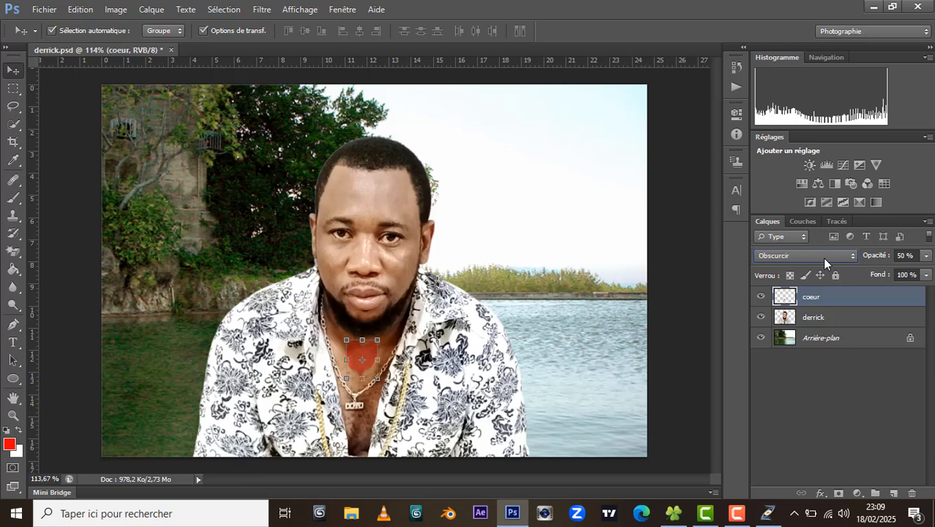
key("Down")
key("Down")
key("Down")
key("Down")
key("Down")
key("Down")
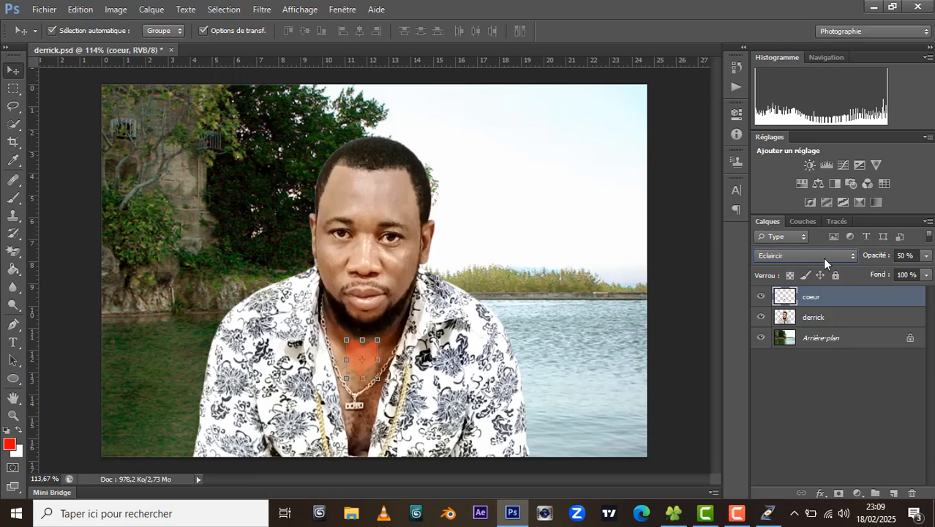
key("Down")
key("Down")
key("Down")
key("Down")
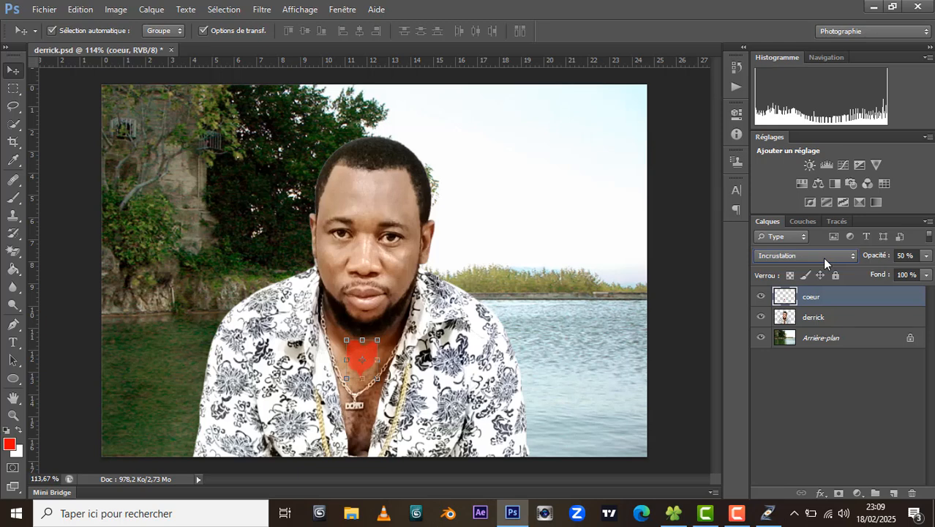
key("Down")
key("Down")
key("Down")
key("Down")
key("Down")
key("Down")
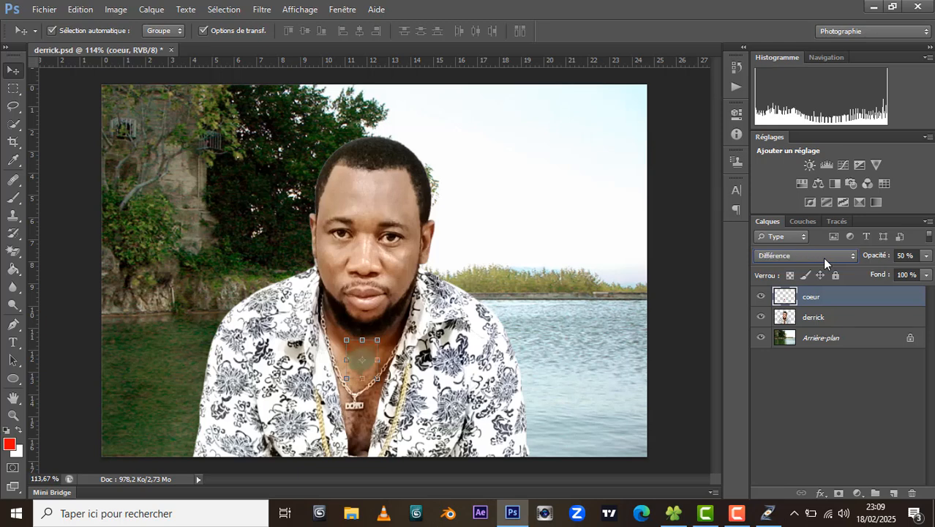
key("Down")
key("Down")
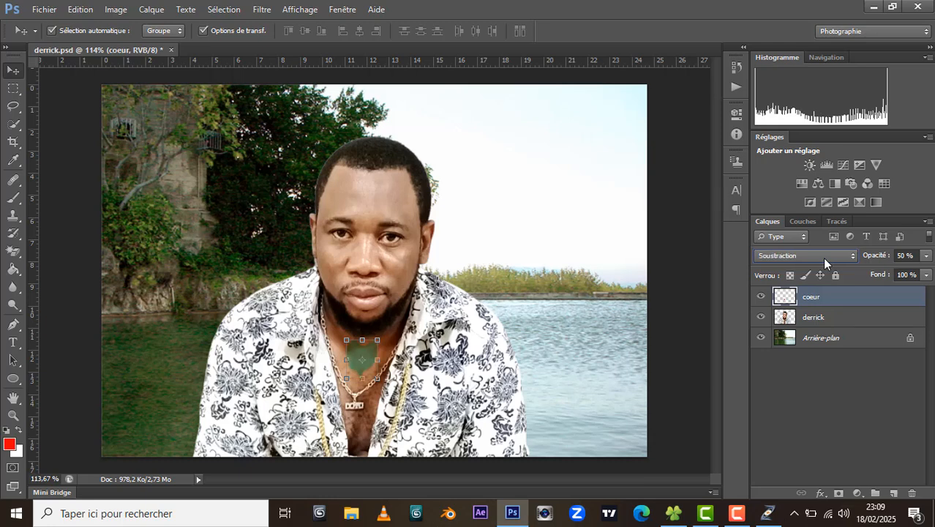
key("Down")
key("Down")
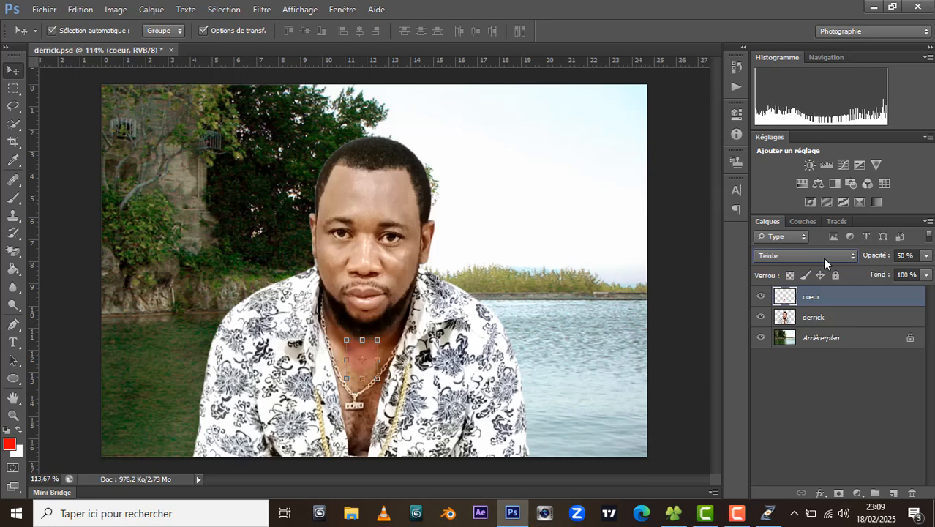
key("Down")
key("Down")
key("Down")
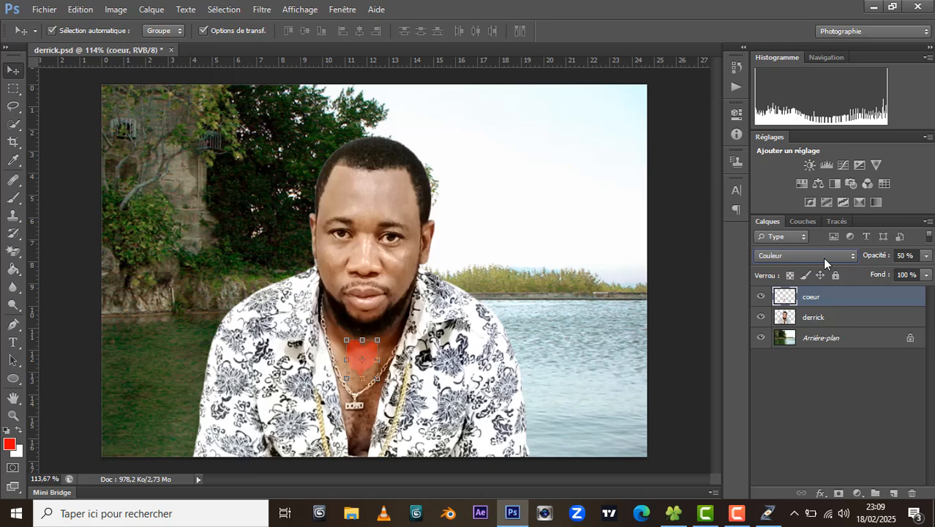
key("Up")
key("Down")
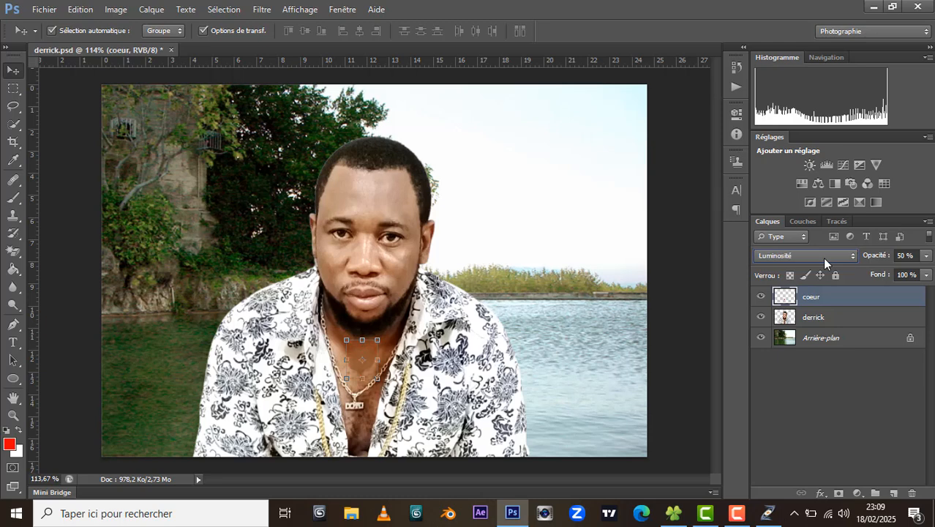
Step: Set the coeur layer's blend mode to Couleur, deselect it to view the heart, and select the layer again
left_click(790, 256)
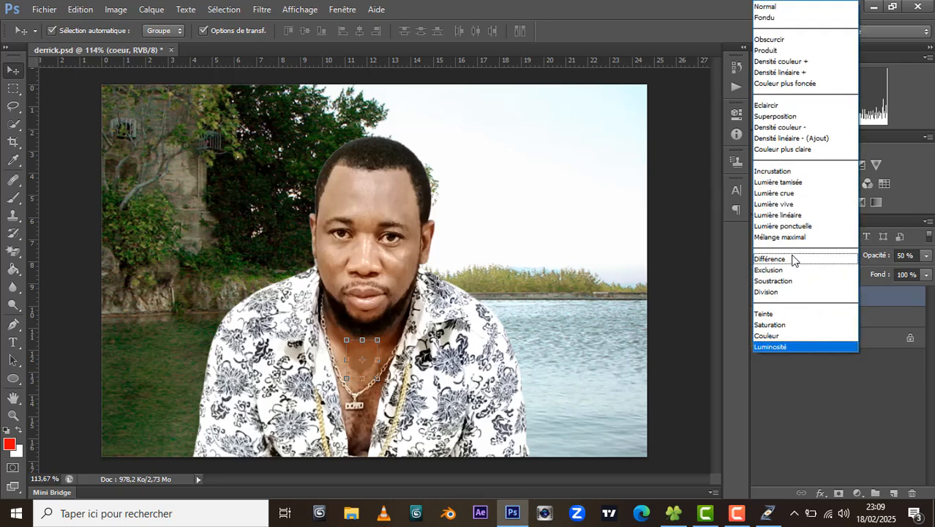
left_click(782, 334)
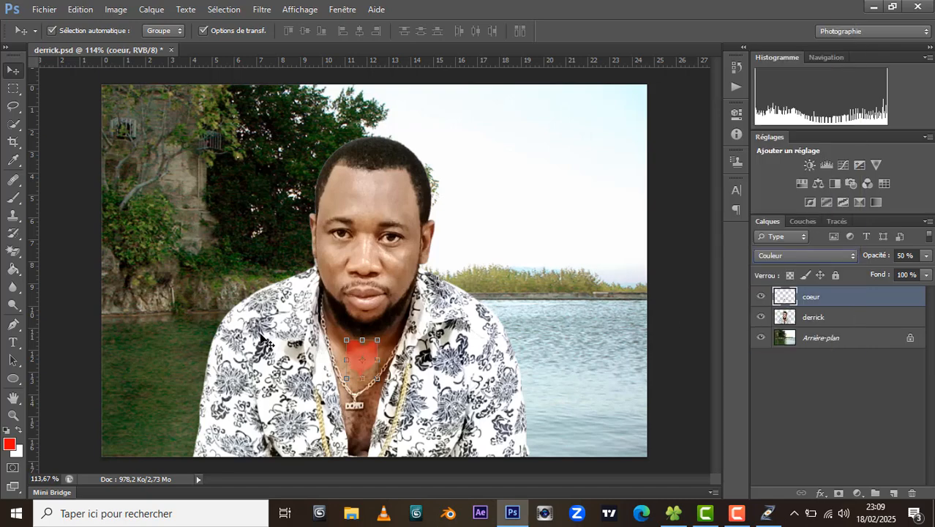
left_click(191, 247)
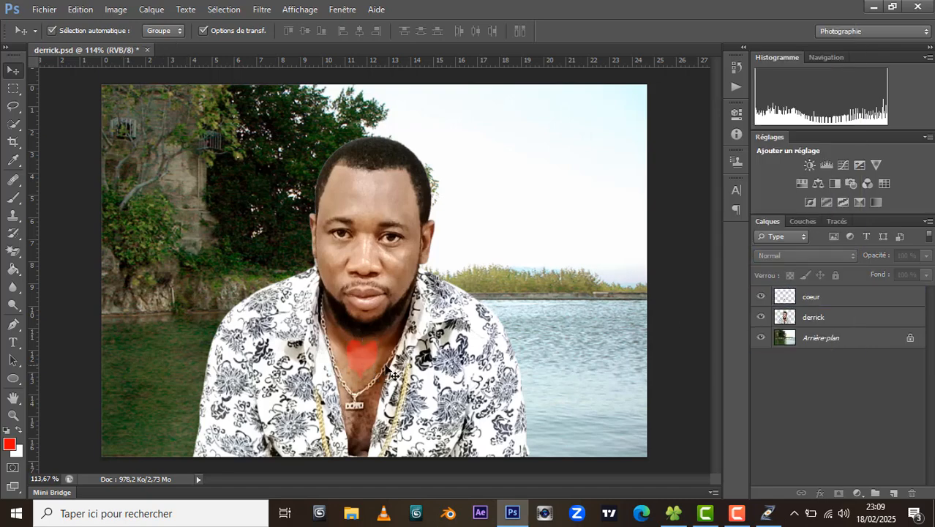
left_click(813, 298)
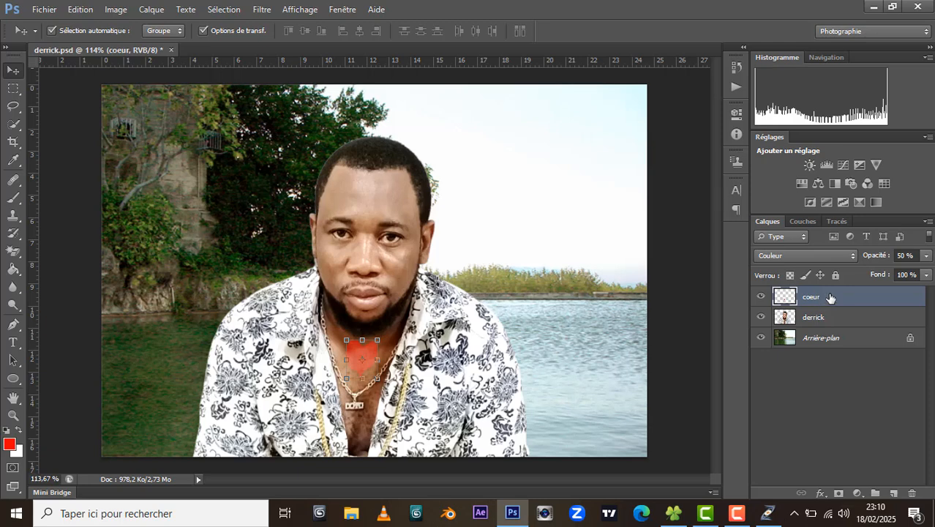
Step: Move the coeur layer beneath the portrait layer, hide and reshow the portrait, and return coeur to the top of the stack
left_click_drag(830, 296, 832, 324)
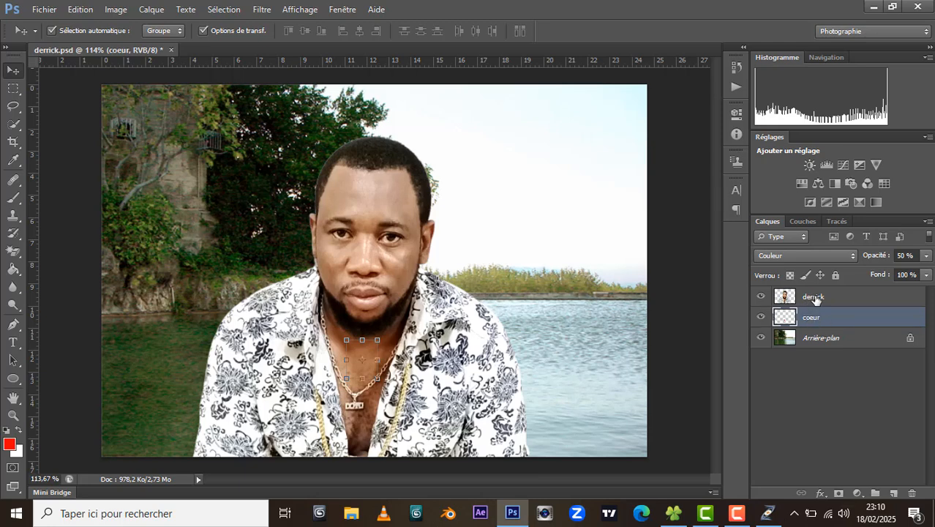
left_click(761, 296)
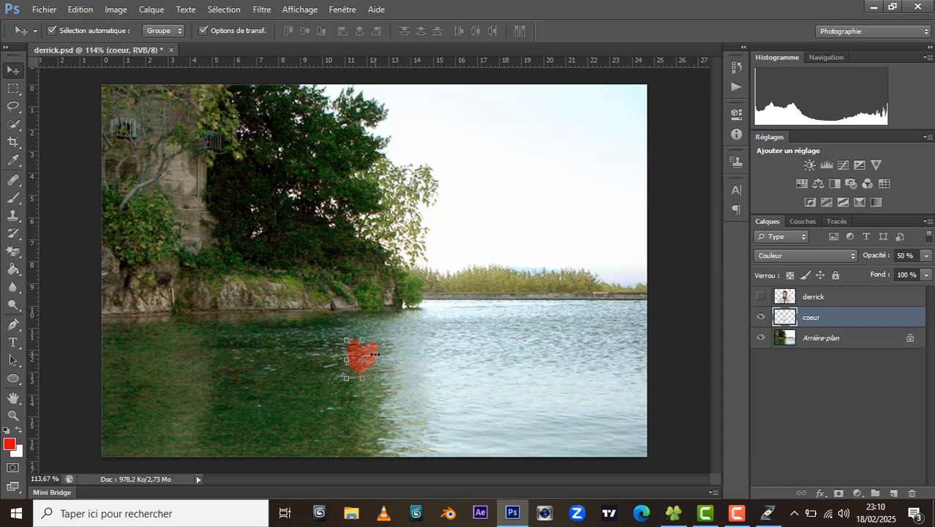
left_click(761, 296)
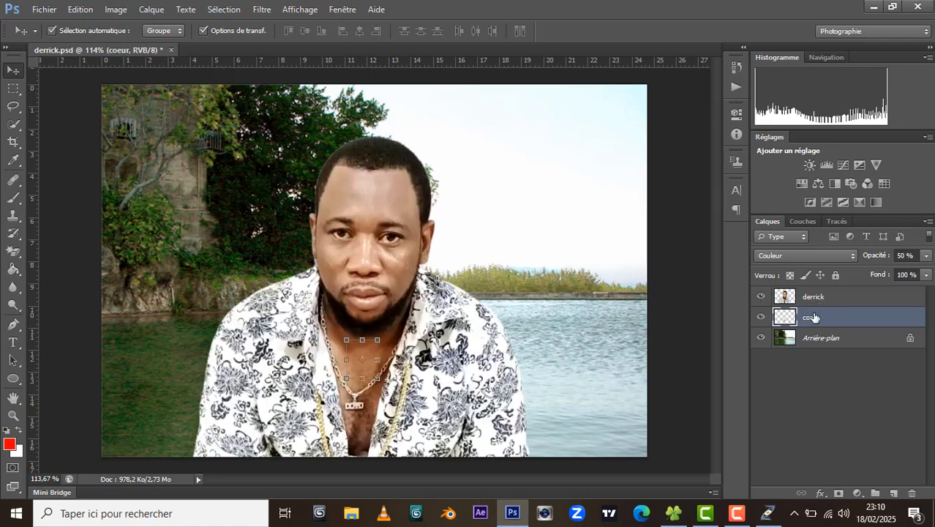
left_click_drag(813, 316, 811, 286)
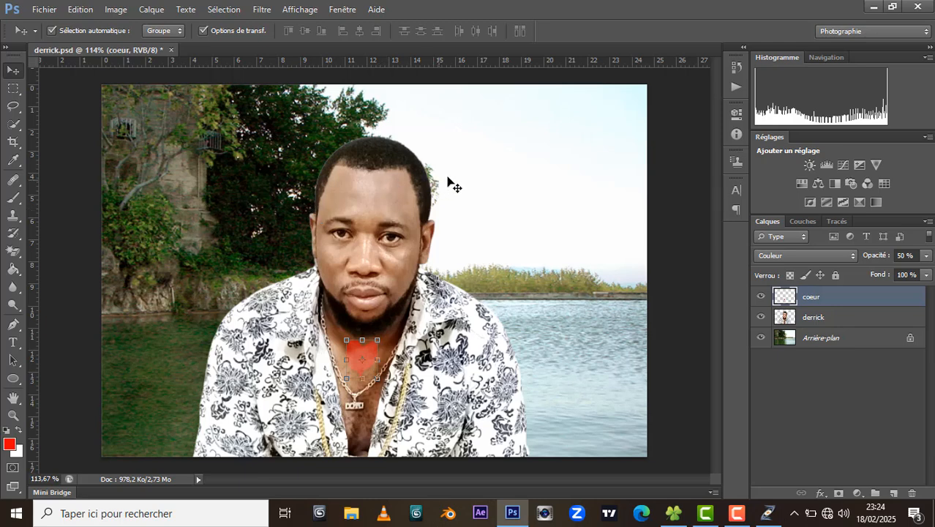
Step: Open the Nuages image and convert its locked background into a regular layer
left_click(53, 11)
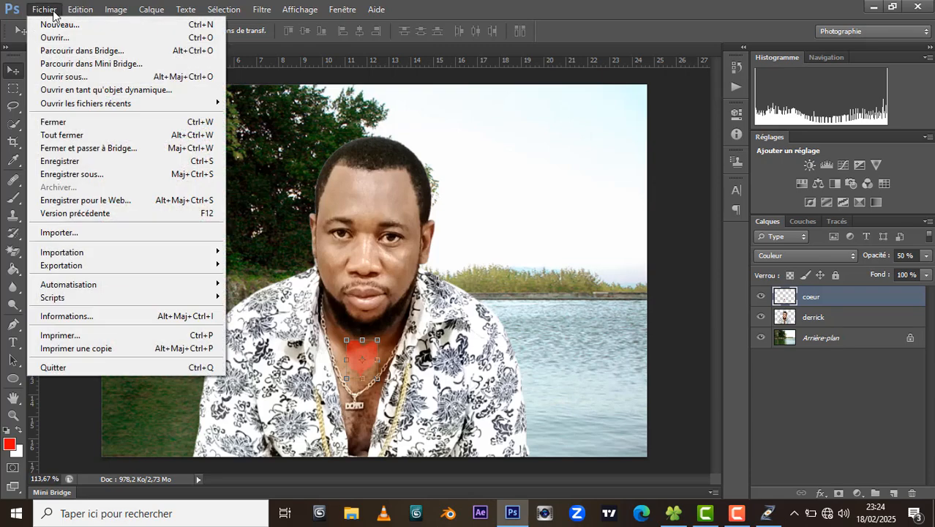
left_click(55, 36)
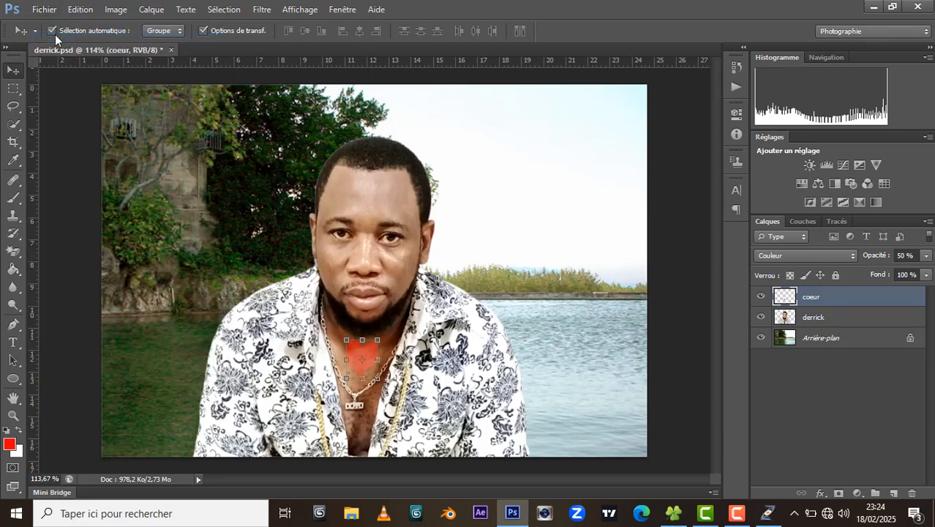
left_click(303, 326)
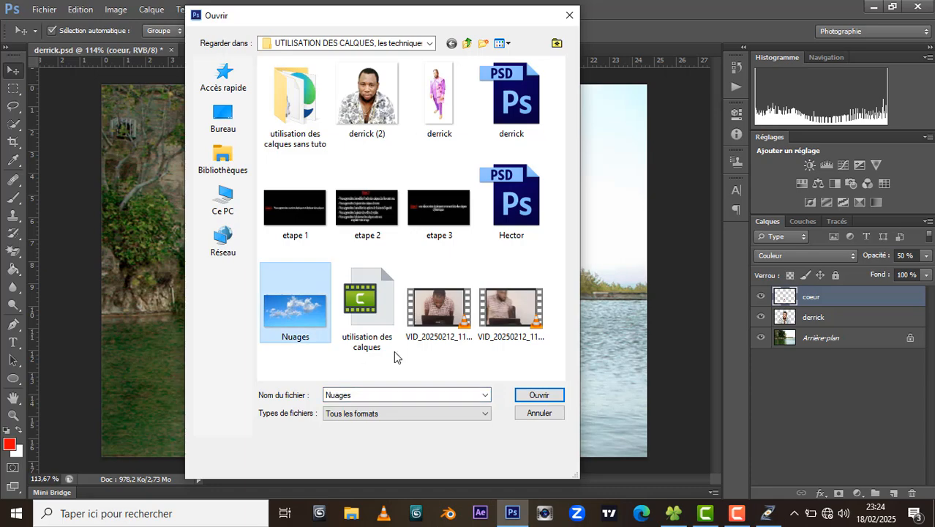
left_click(545, 396)
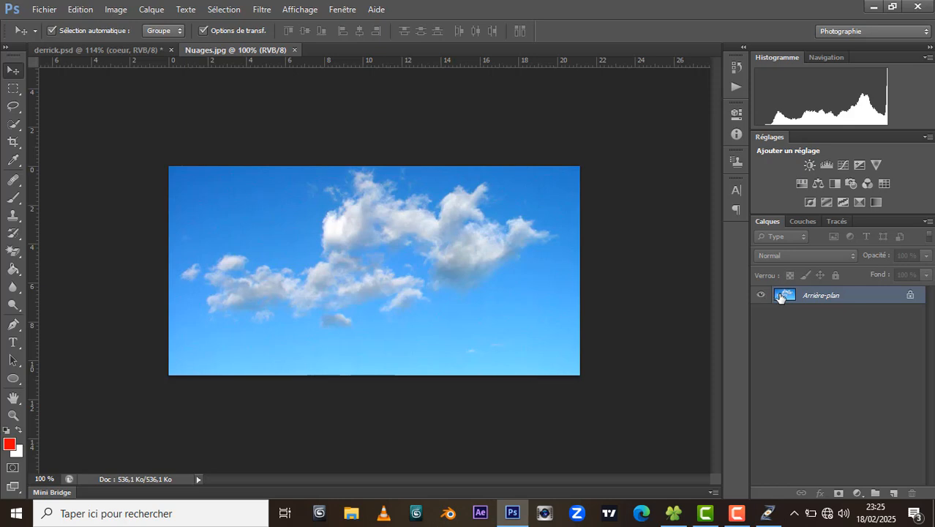
double_click(835, 295)
left_click(618, 163)
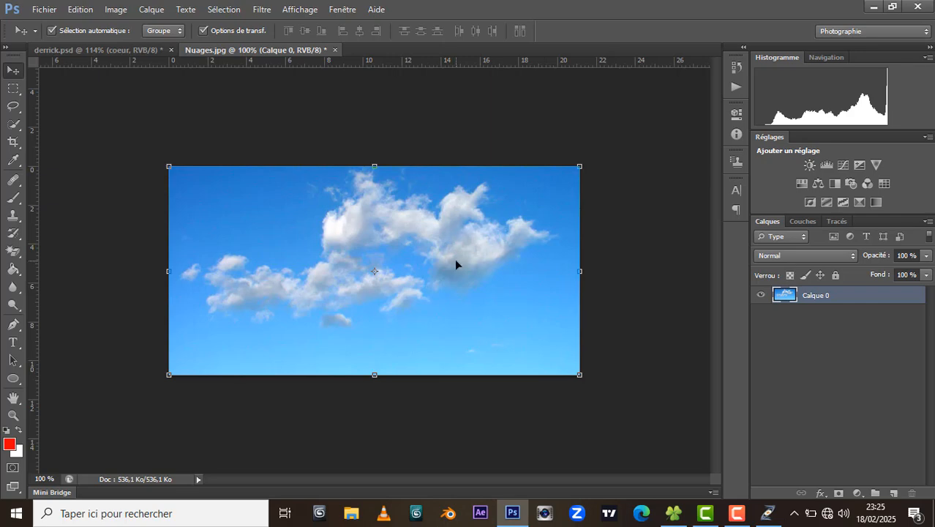
Step: Copy the cloud layer into the portrait document and place it over the middle of the canvas
left_click_drag(443, 254, 138, 56)
left_click_drag(197, 112, 422, 255)
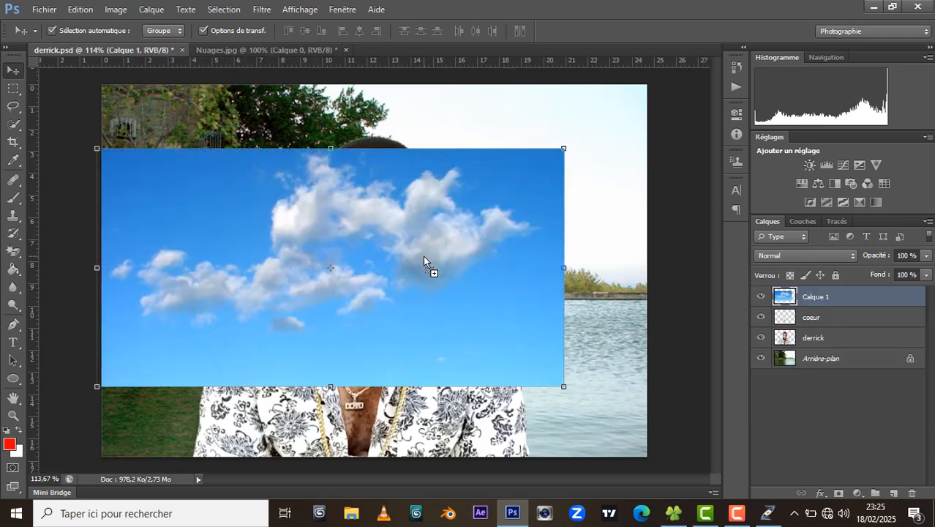
left_click_drag(324, 202, 388, 193)
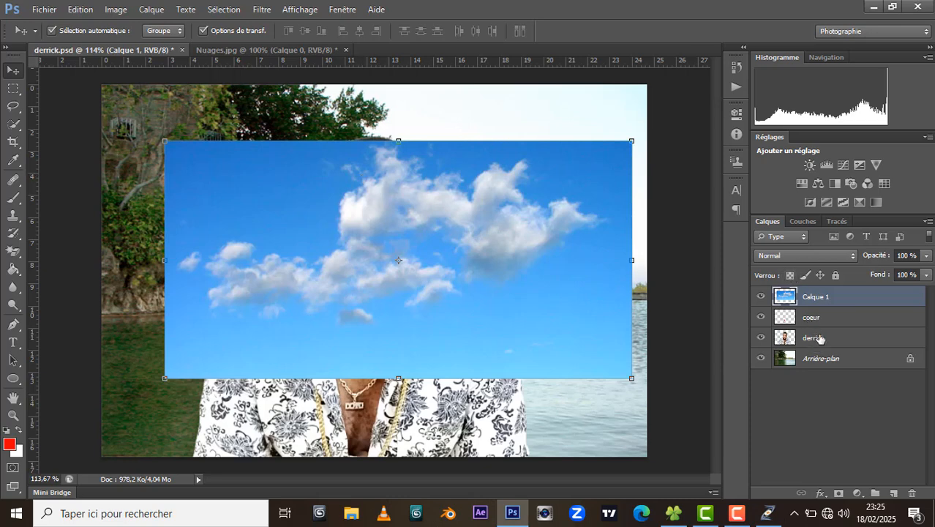
Step: Rename the imported cloud layer as nuage
double_click(816, 297)
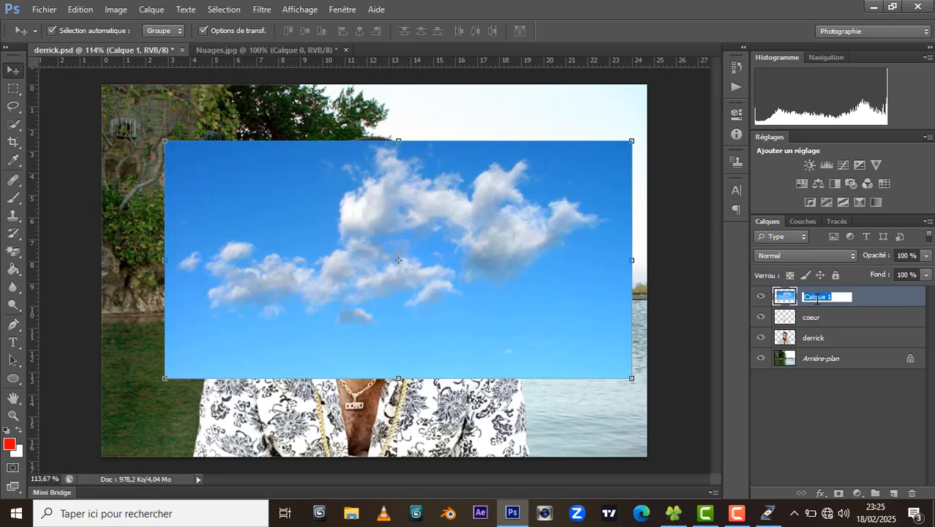
type("nuage")
key("Return")
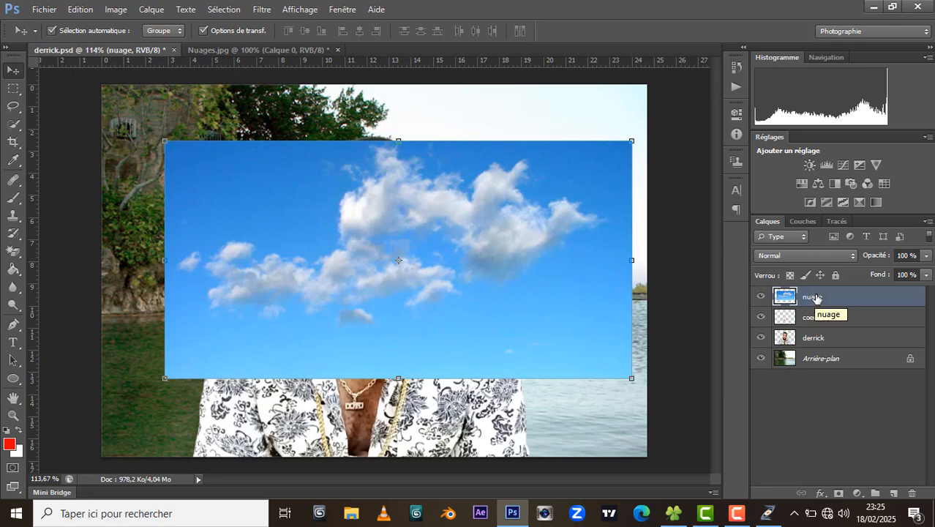
Step: Move the clouds up to the canvas's top edge, overlapping its right edge, and place the nuage layer directly beneath the portrait layer
left_click_drag(347, 272, 340, 380)
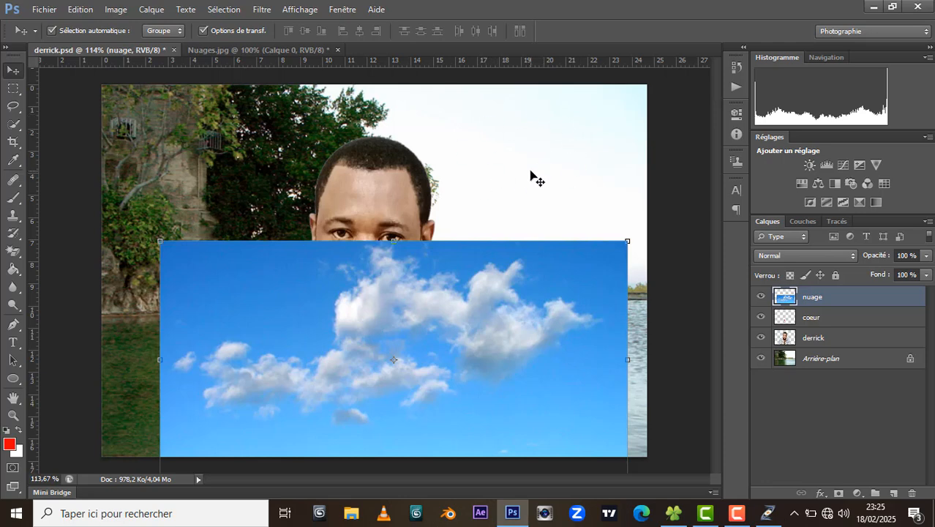
left_click(869, 415)
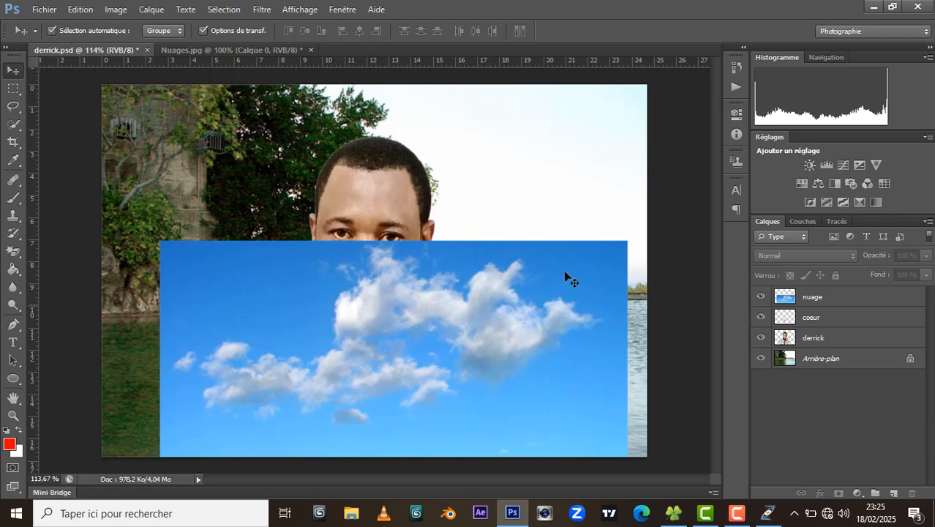
left_click_drag(416, 361, 440, 213)
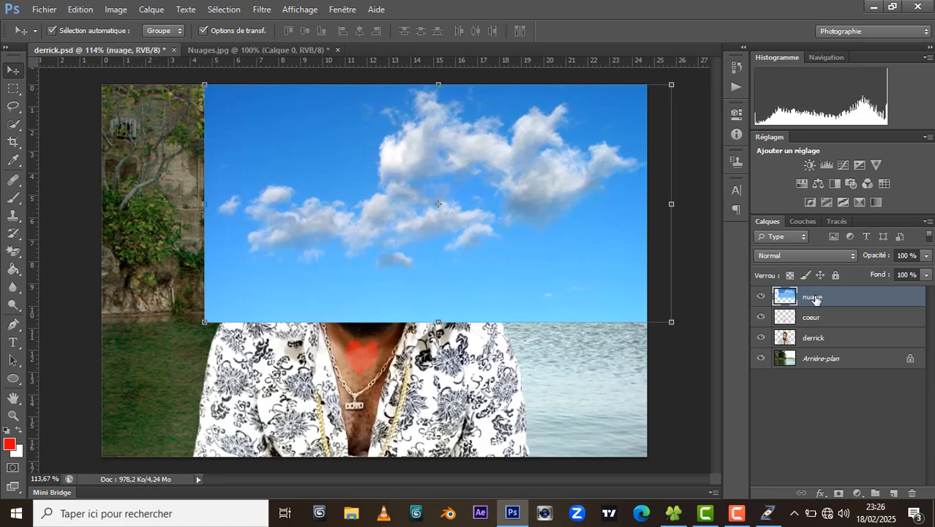
left_click_drag(814, 299, 818, 345)
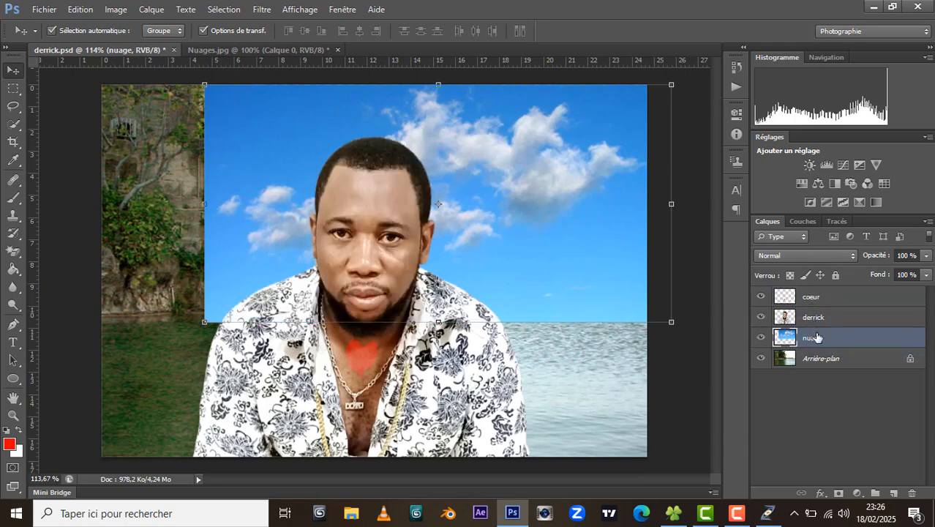
mouse_move(814, 338)
left_mouse_down()
mouse_move(823, 362)
mouse_move(812, 325)
mouse_move(826, 379)
mouse_move(829, 344)
mouse_move(831, 379)
mouse_move(827, 337)
left_mouse_up()
Step: Convert the locked Arrière-plan into a regular layer named bg
double_click(819, 359)
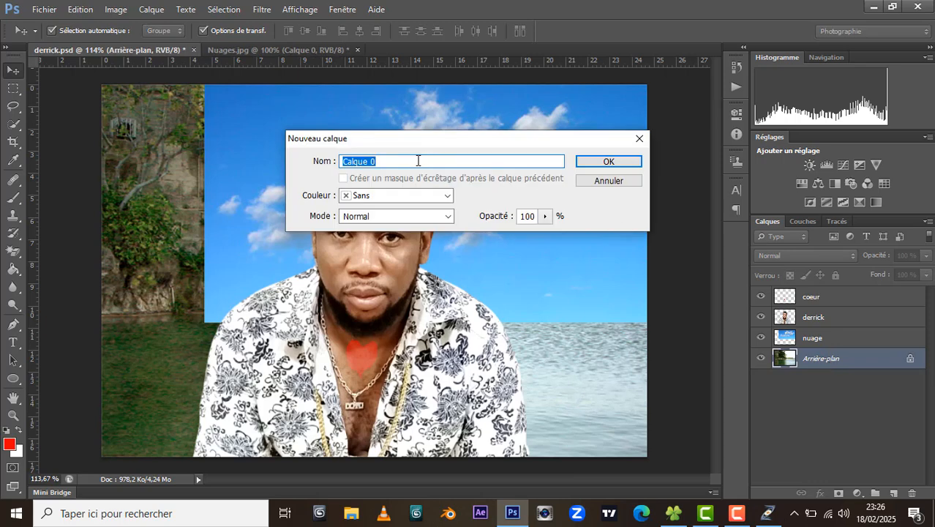
left_click(417, 158)
left_click_drag(417, 158, 282, 156)
type("bg")
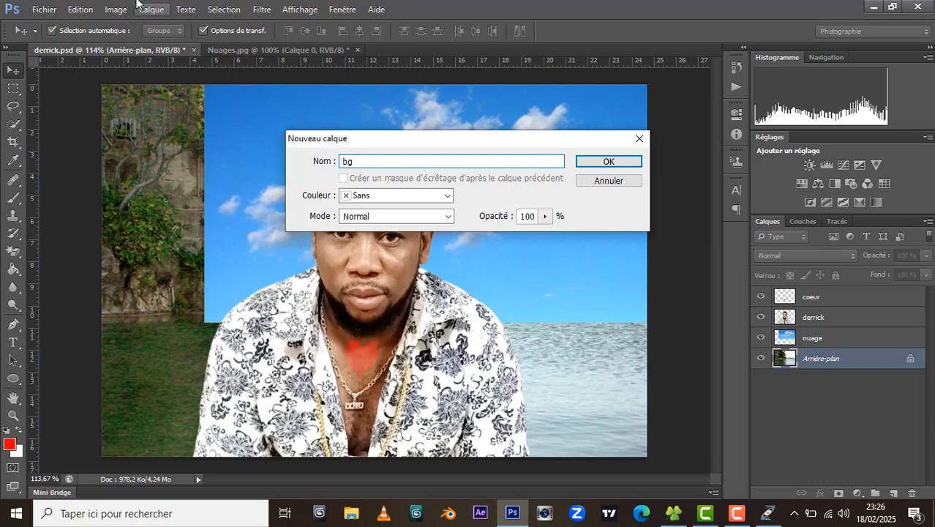
left_click(627, 162)
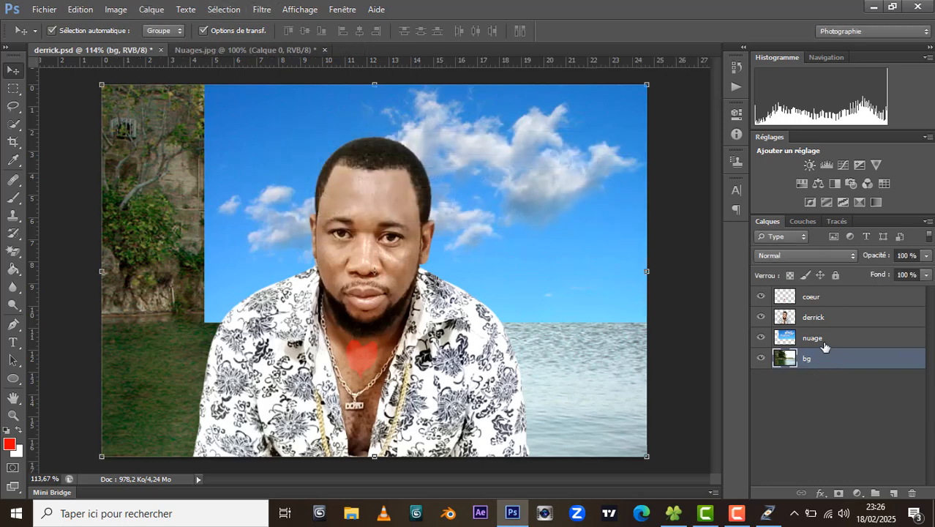
Step: Try the nuage layer beneath bg, then directly above the portrait, and move its clouds down to the canvas's bottom edge
left_click_drag(823, 339, 826, 374)
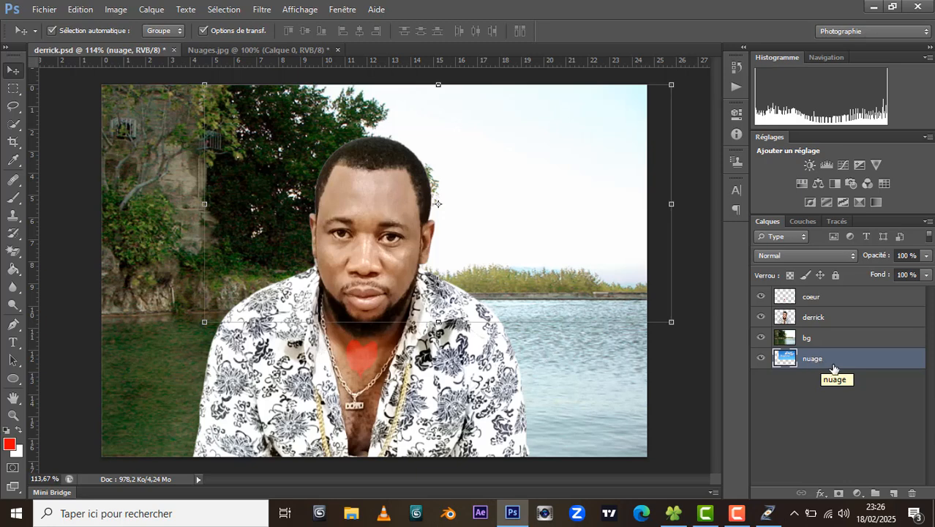
left_click_drag(836, 364, 841, 310)
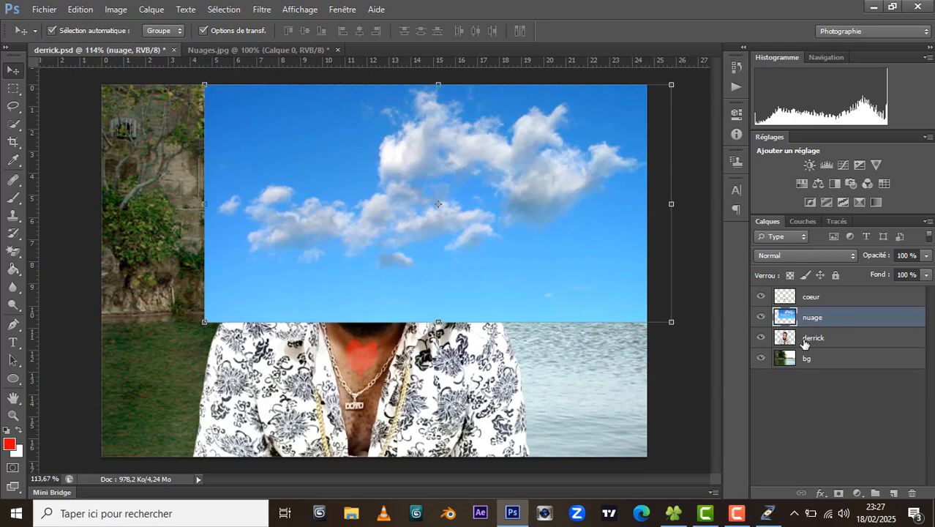
left_click_drag(517, 186, 476, 294)
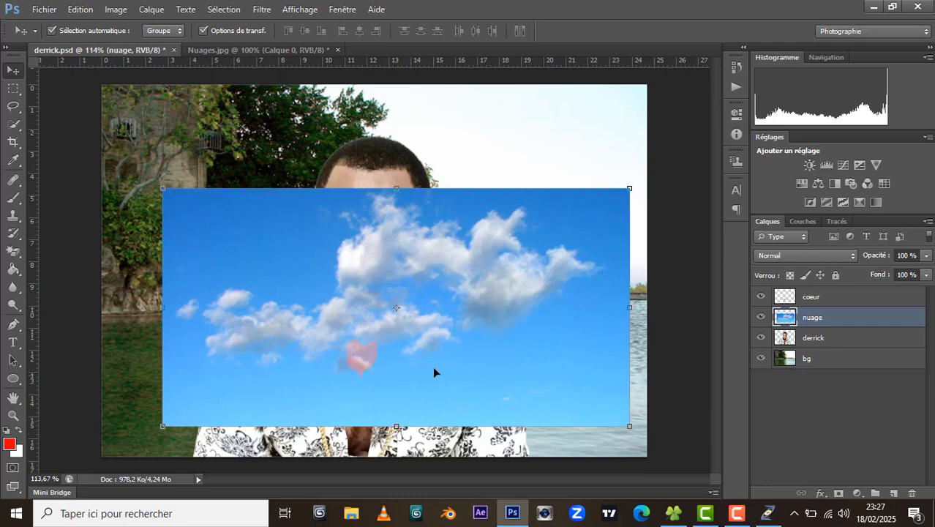
left_click_drag(452, 276, 449, 297)
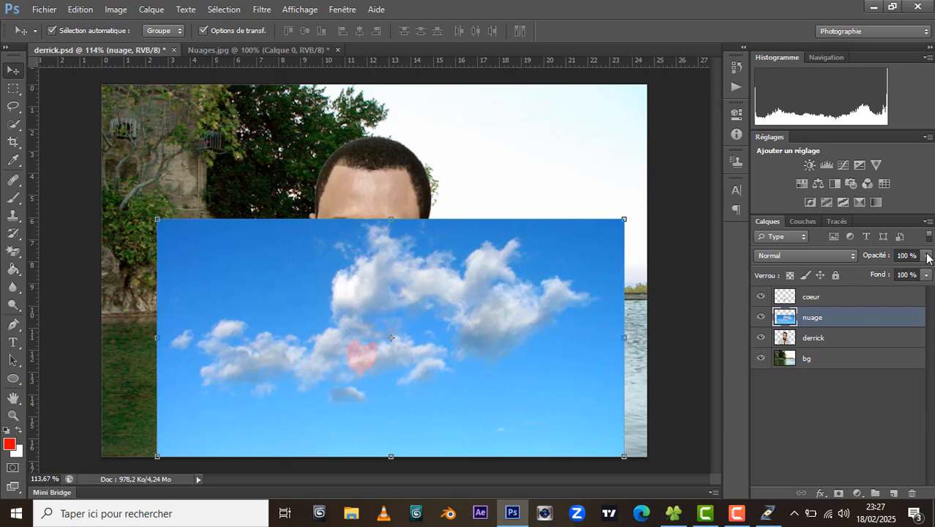
Step: Preview the coeur layer at 100 % opacity over the clouds and discard the change
left_click(834, 297)
left_click(926, 255)
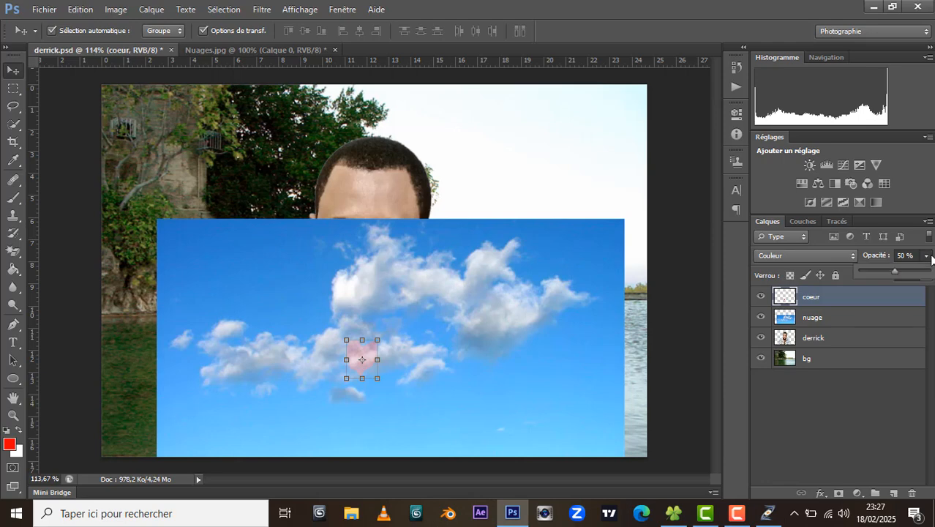
left_click_drag(893, 269, 930, 270)
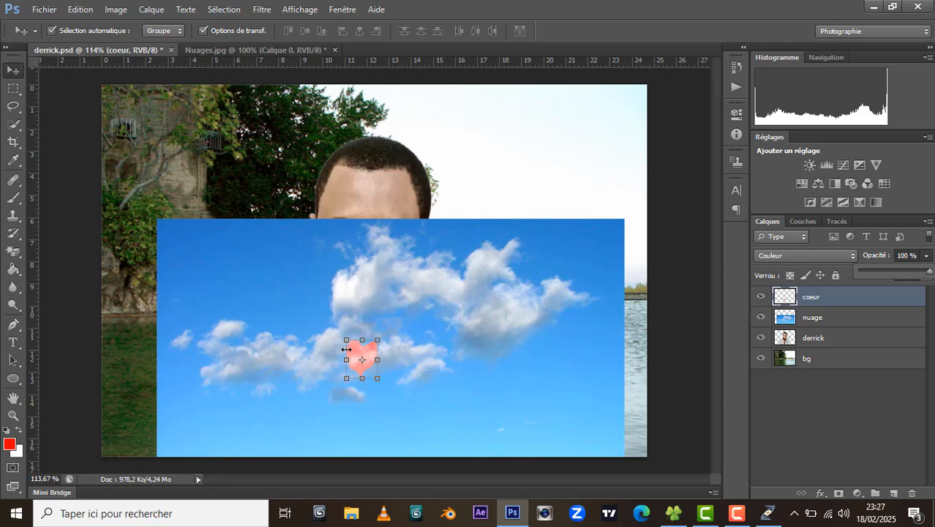
key("Escape")
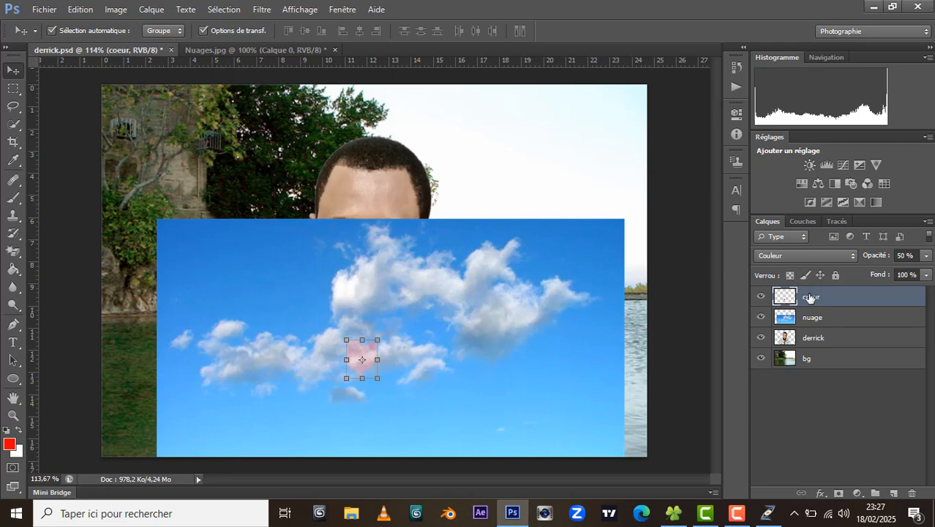
Step: Send the coeur and nuage layers beneath bg, with nuage lowest, and move the clouds into the canvas's upper-right corner
left_click_drag(809, 297, 812, 379)
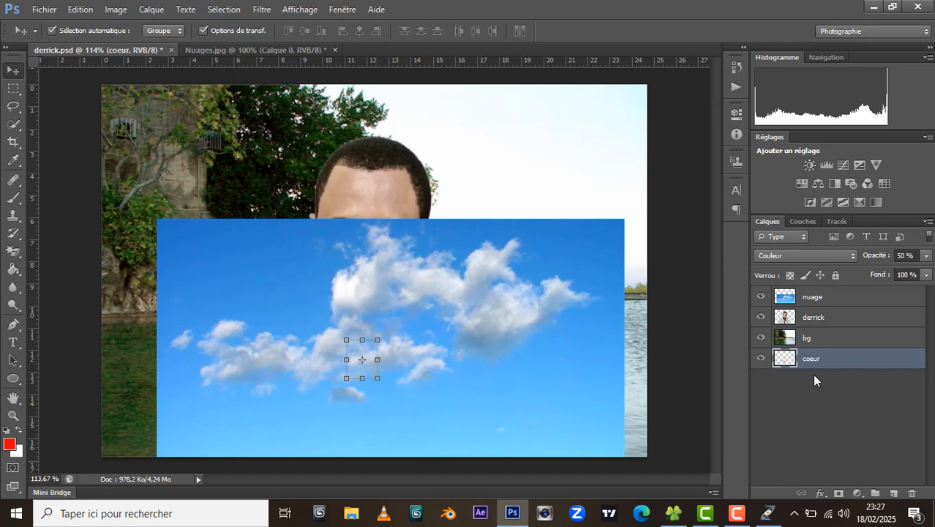
left_click_drag(476, 288, 496, 155)
left_click_drag(801, 297, 813, 370)
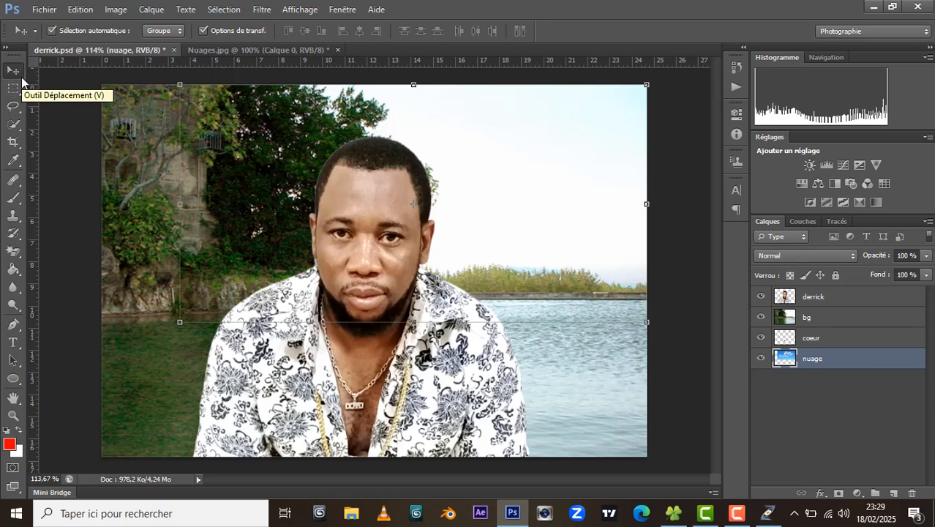
Step: Draw a rectangular selection over the trees and sky, from the canvas's top to just above the waterline, and make bg the active layer
key("m")
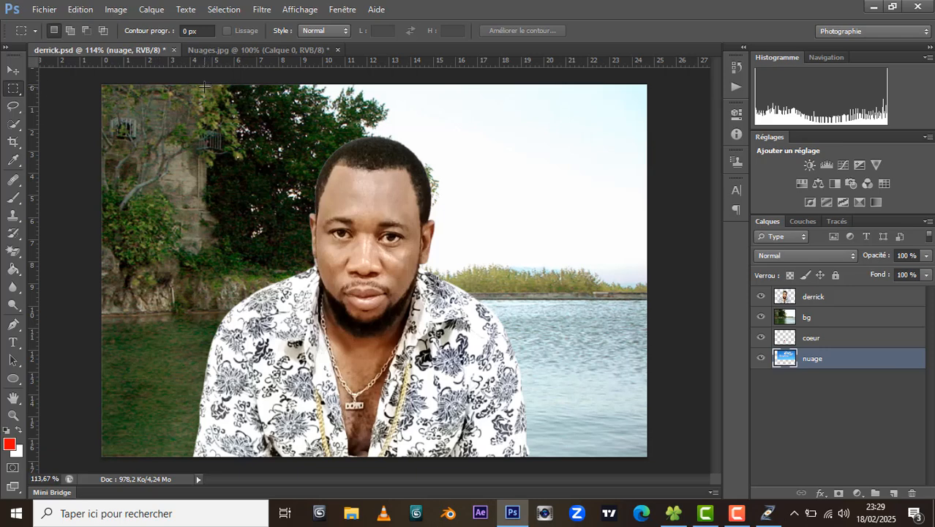
left_click_drag(204, 86, 665, 292)
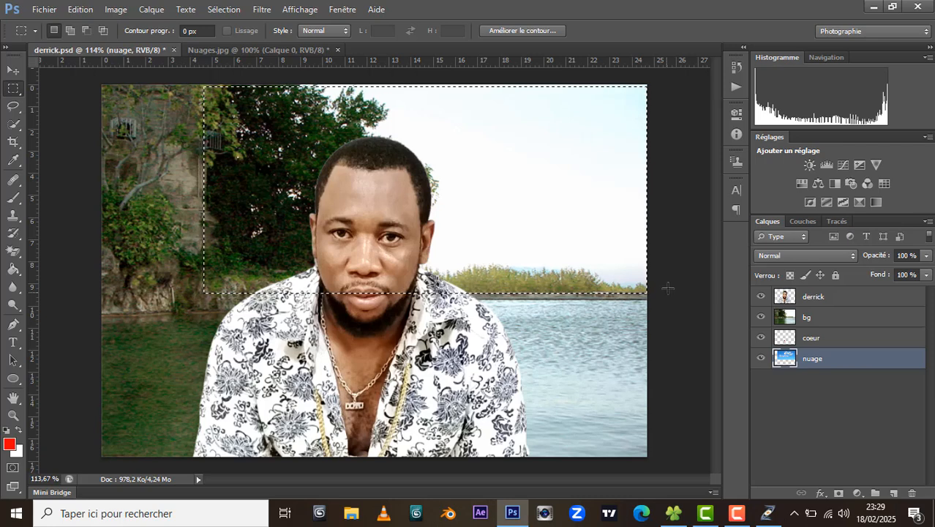
left_click(808, 318)
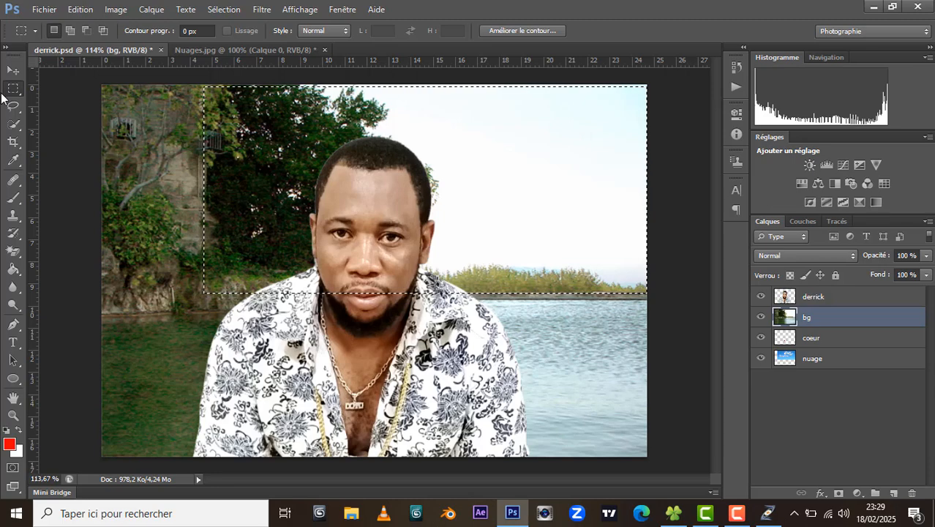
left_click(230, 10)
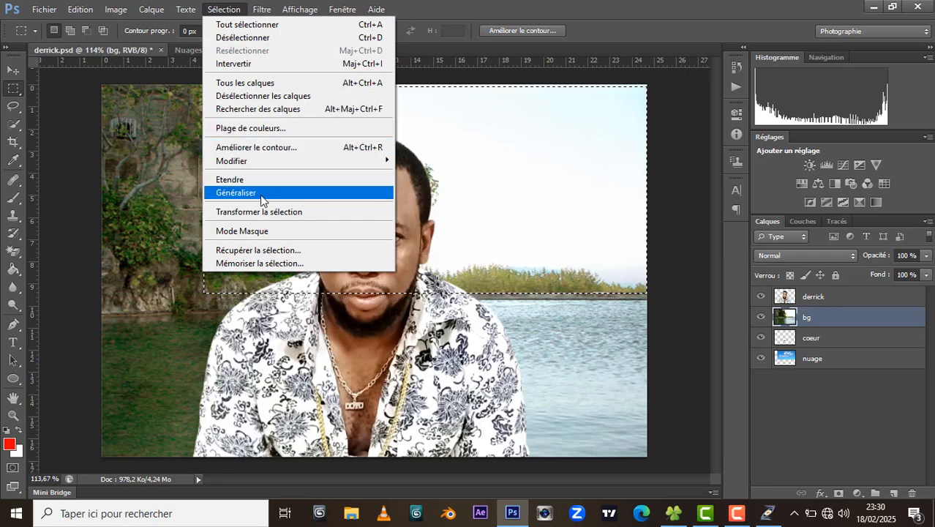
left_click(251, 128)
left_click_drag(367, 261, 762, 173)
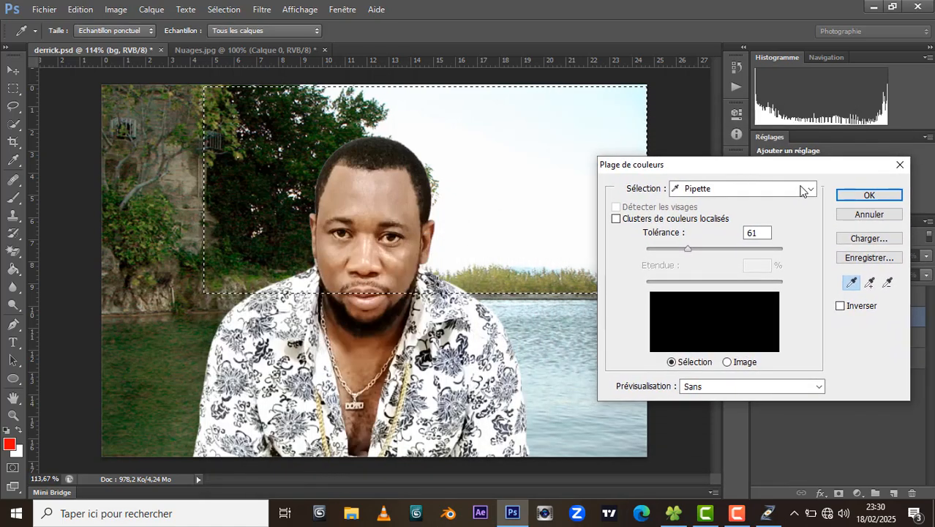
left_click(850, 284)
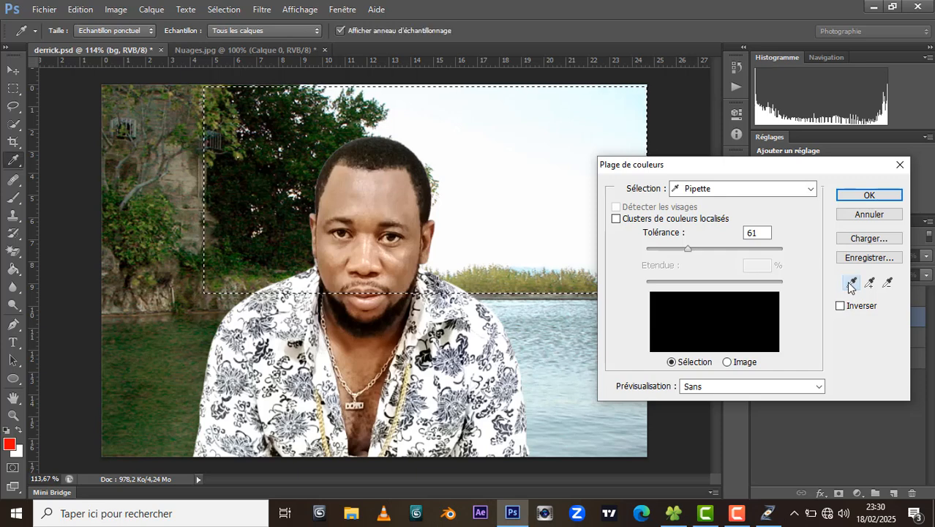
left_click(518, 127)
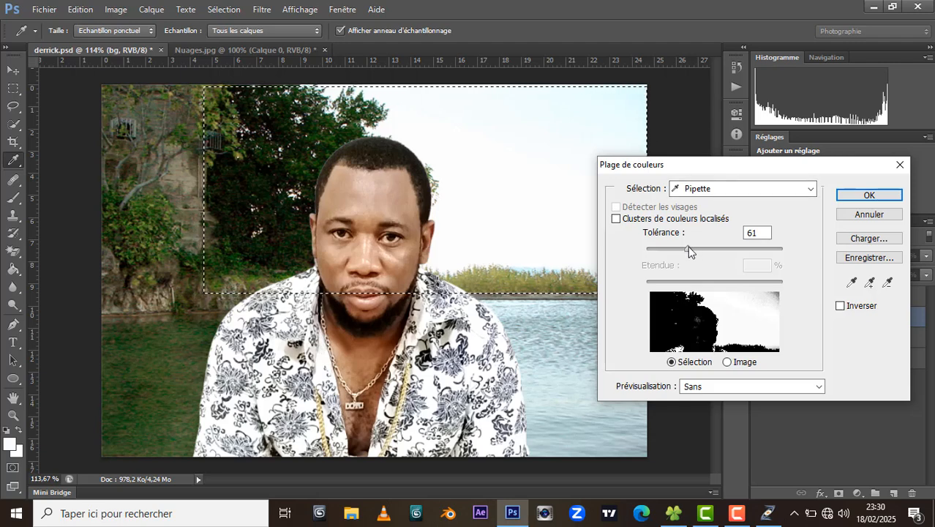
mouse_move(687, 245)
left_mouse_down()
mouse_move(695, 243)
mouse_move(669, 249)
left_mouse_up()
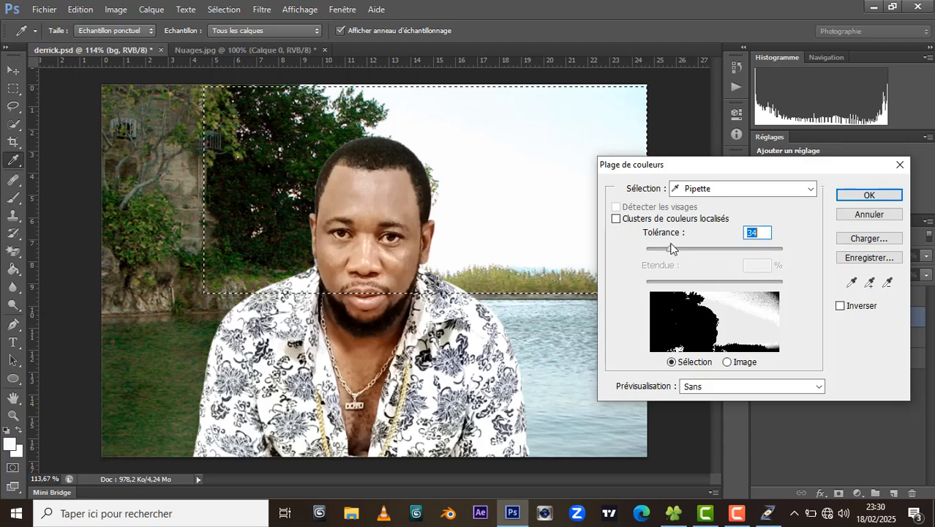
left_click(855, 217)
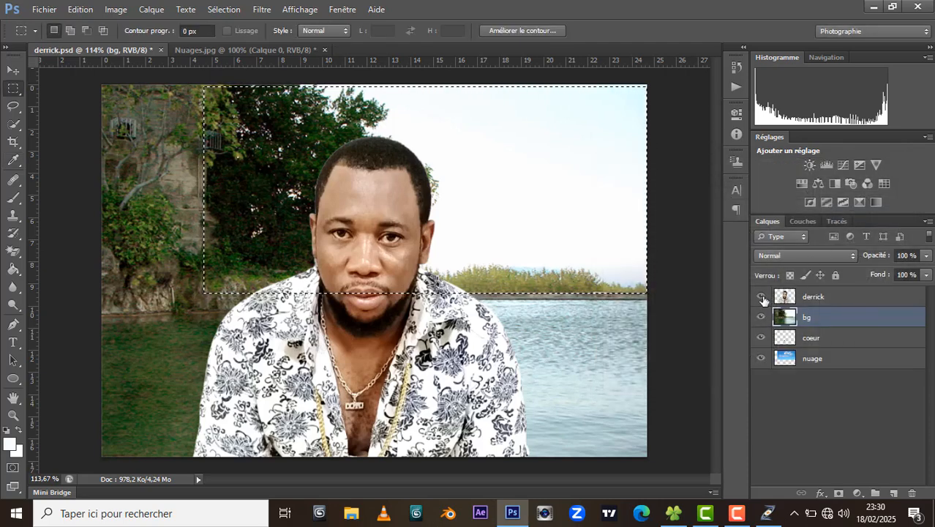
Step: Hide the portrait and coeur layers and place bg directly above nuage
left_click(760, 296)
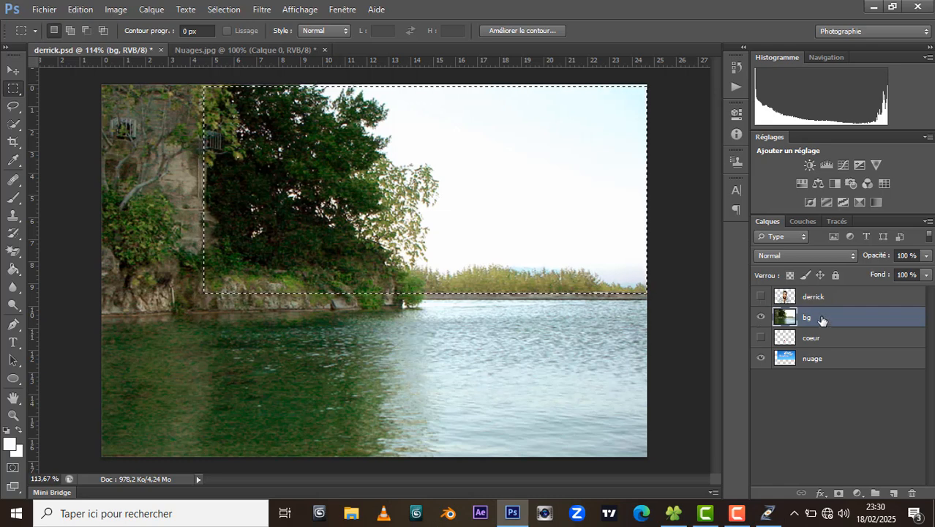
left_click_drag(825, 323, 818, 342)
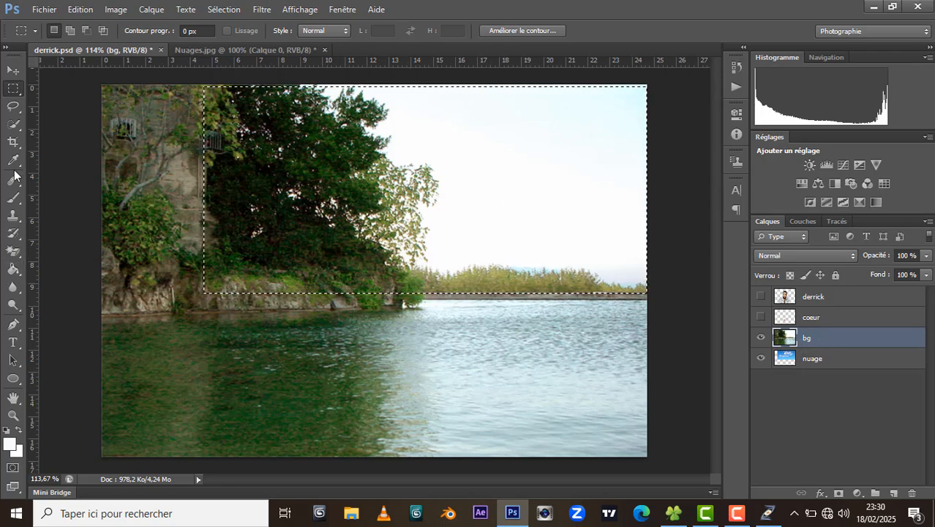
Step: Set up a Color Range selection on bg that samples the pale sky with a tolerance of 101
left_click(224, 9)
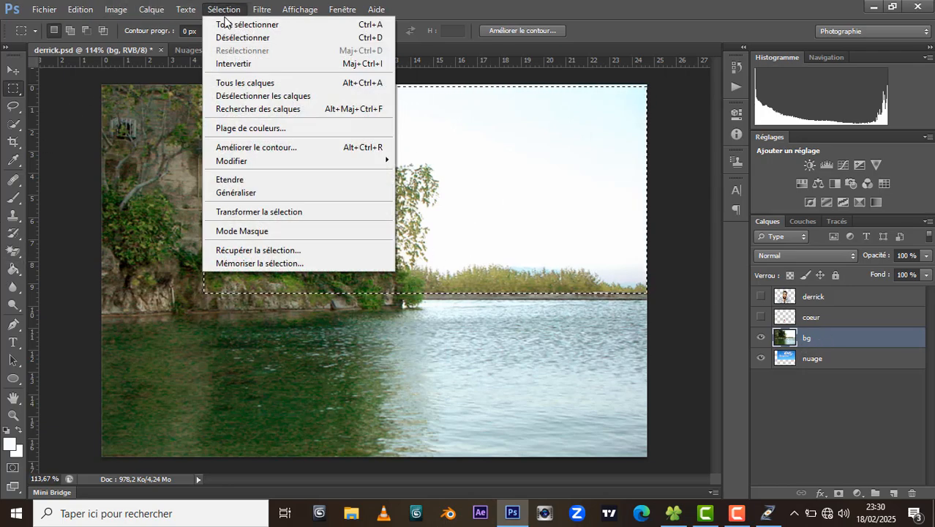
left_click(231, 129)
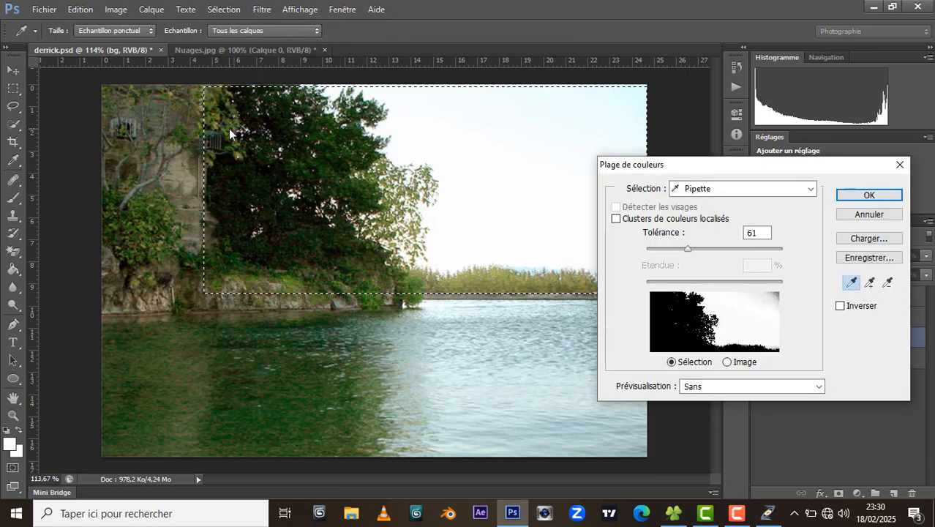
left_click(851, 283)
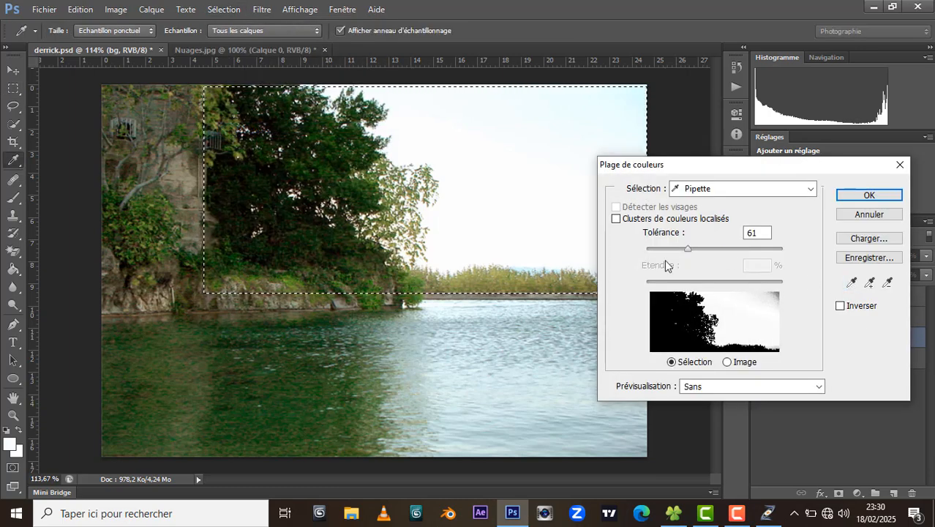
left_click(506, 156)
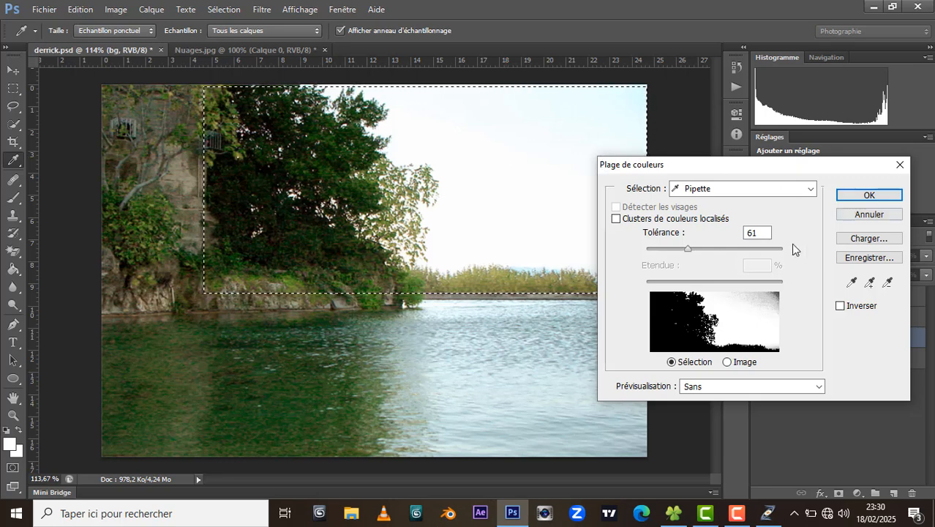
left_click(691, 248)
left_click_drag(691, 248, 715, 247)
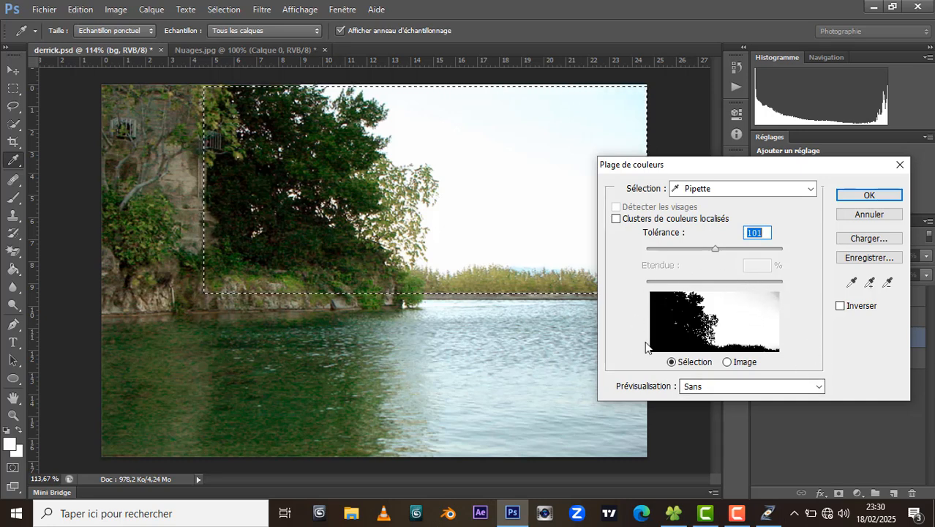
Step: Add the bluer upper-right sky tone to the color range, set the tolerance to 104 and delete the selected sky from bg
left_click(869, 284)
left_click(591, 103)
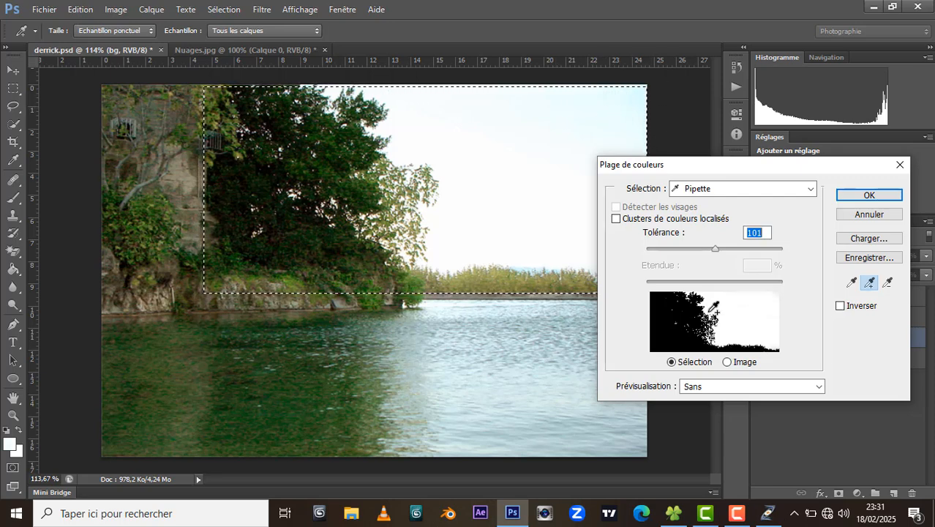
mouse_move(716, 248)
left_mouse_down()
mouse_move(726, 250)
mouse_move(717, 254)
left_mouse_up()
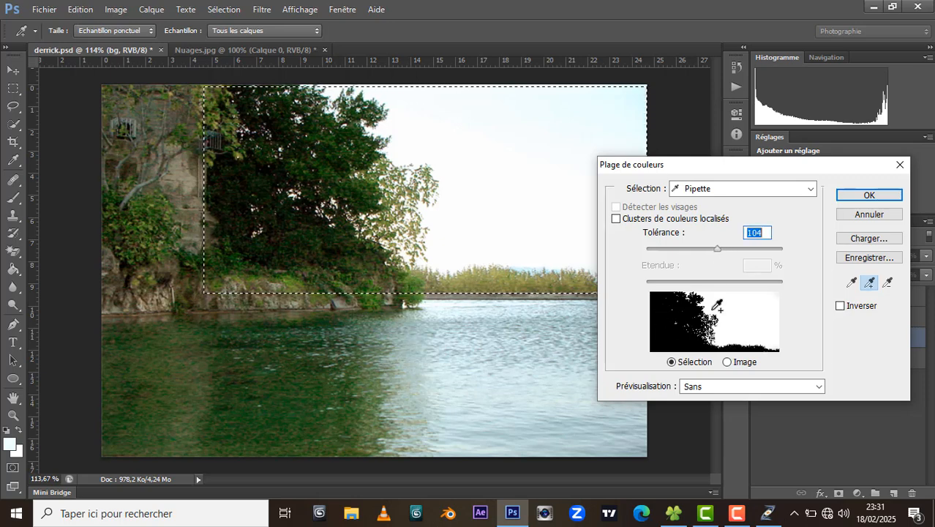
left_click(858, 195)
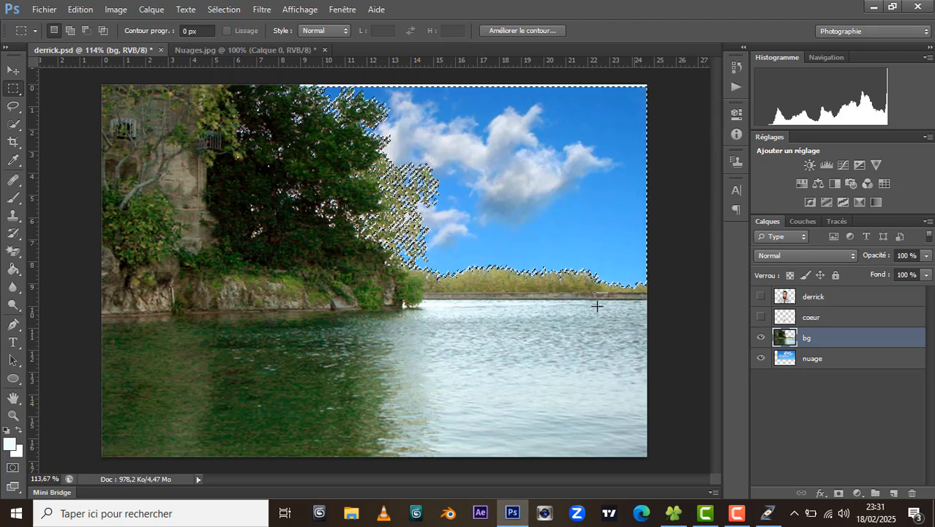
Step: Deselect the sky area and shift the nuage clouds right and slightly up, past the canvas's top and right edges
left_click(225, 11)
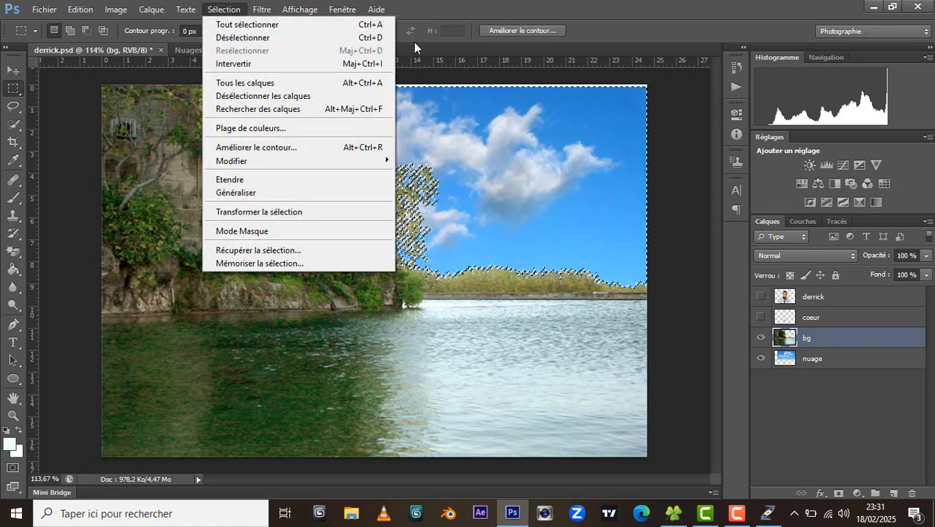
left_click(365, 37)
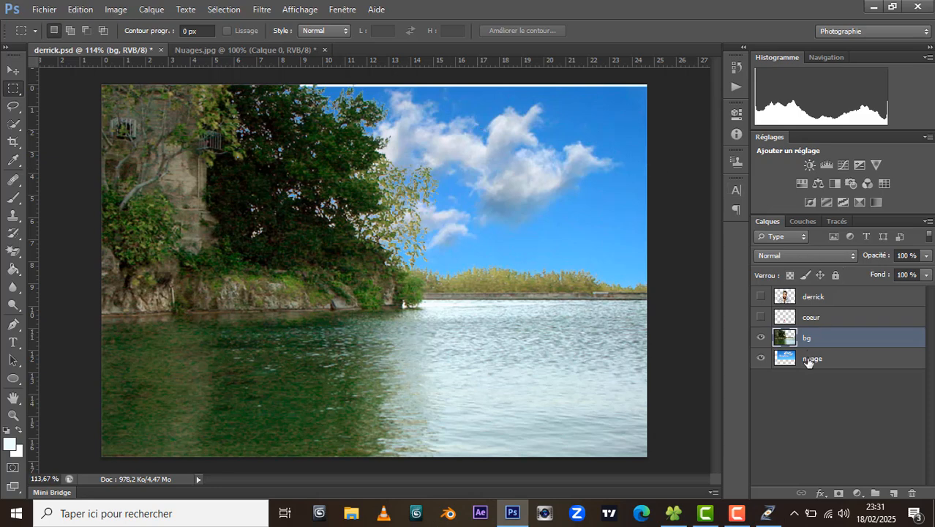
left_click(808, 361)
left_click(13, 70)
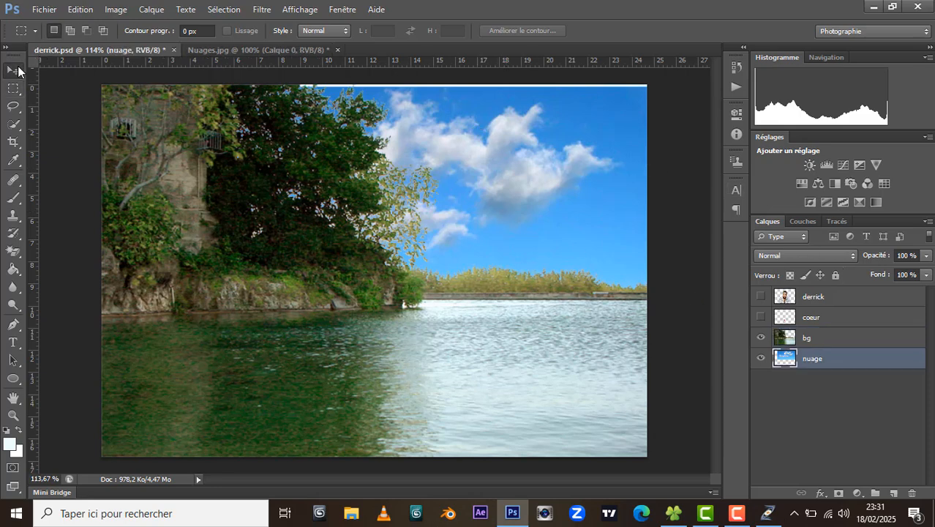
left_click_drag(485, 154, 504, 160)
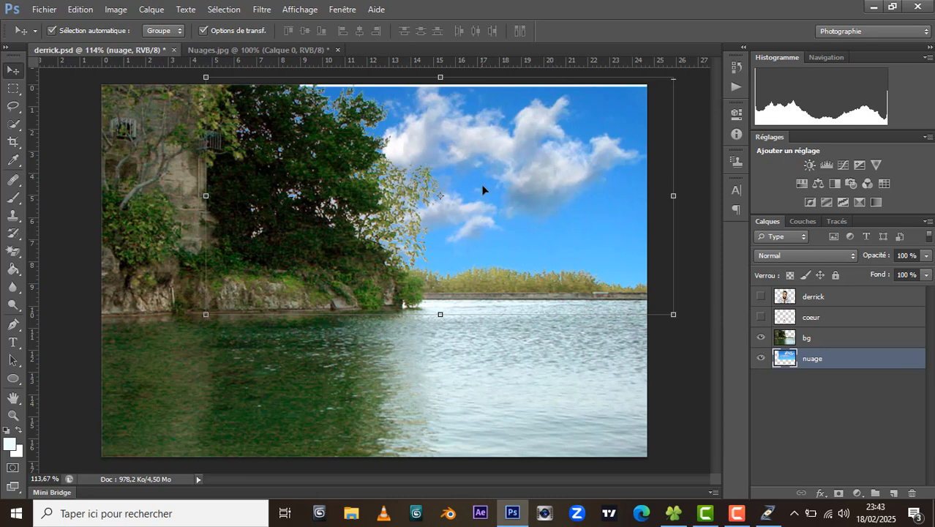
Step: Duplicate the nuage layer twice, deleting each nuage copie layer once it has been made
right_click(840, 364)
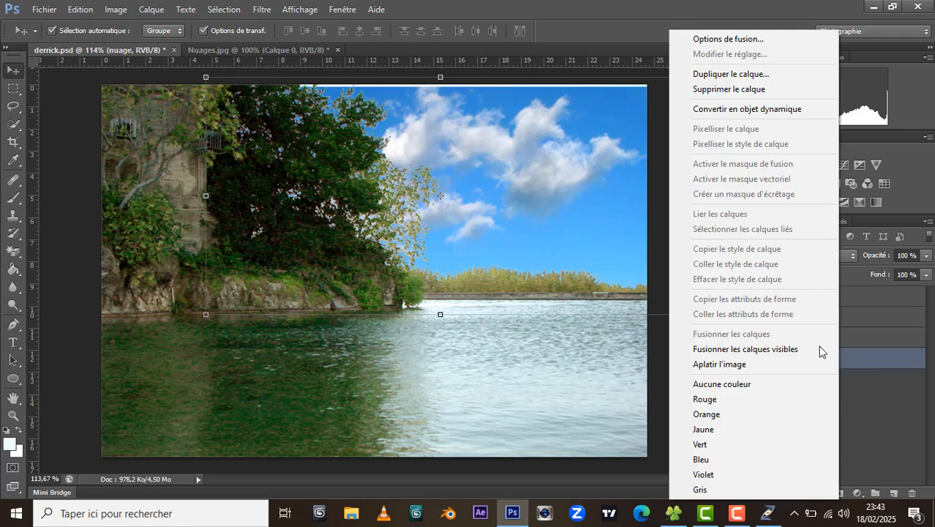
left_click(735, 74)
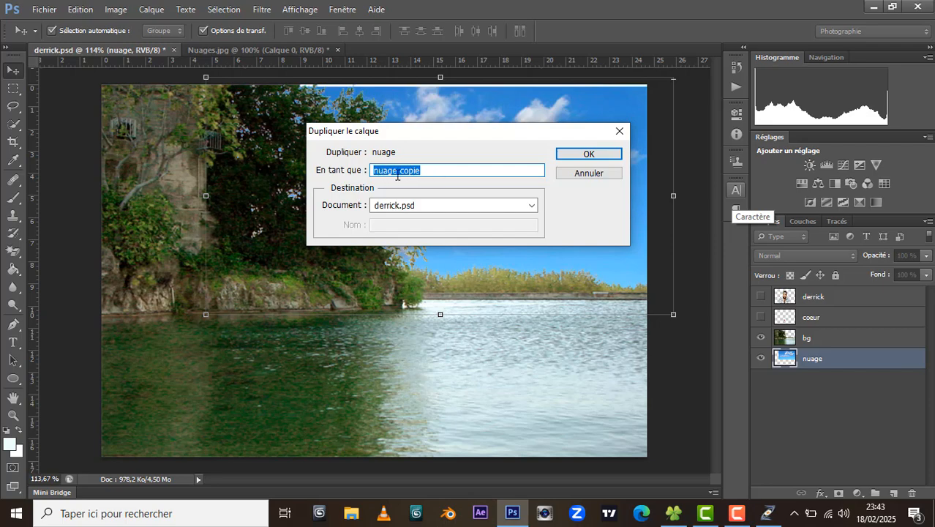
left_click(591, 155)
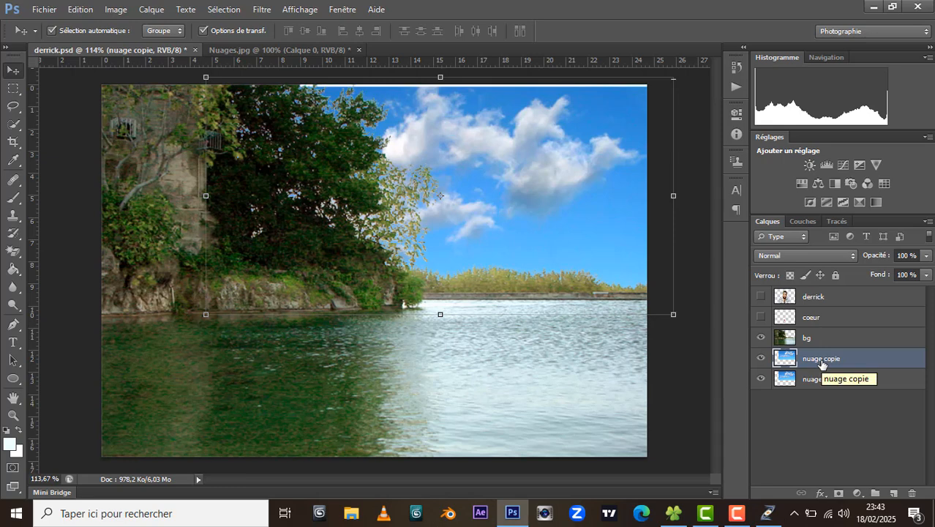
key("Delete")
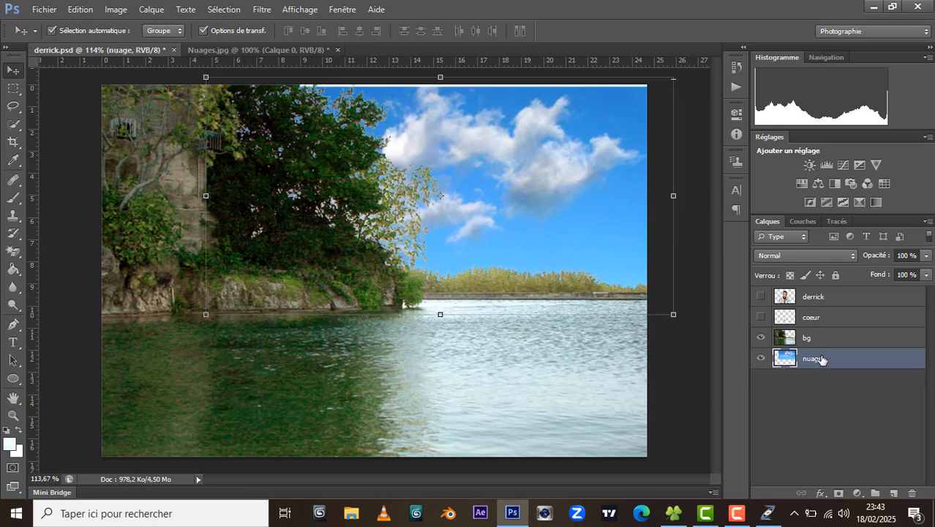
left_click_drag(821, 359, 893, 494)
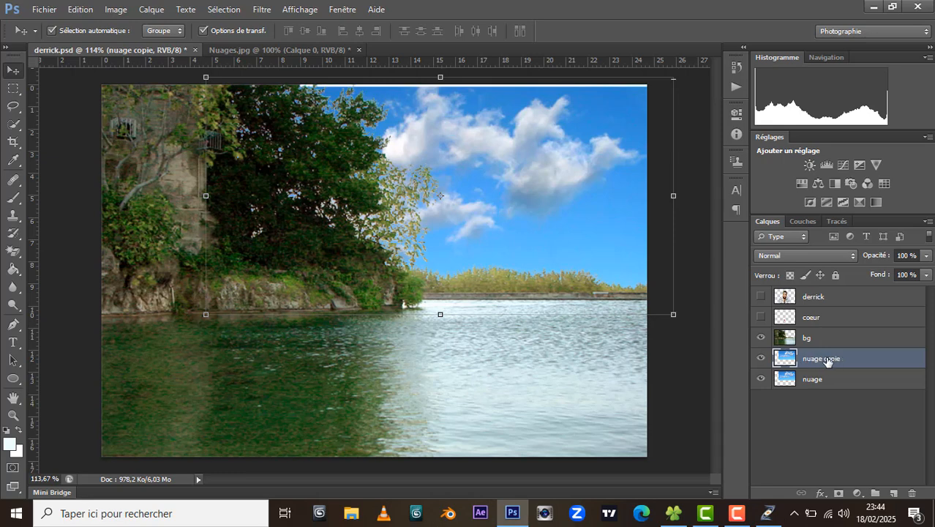
key("Delete")
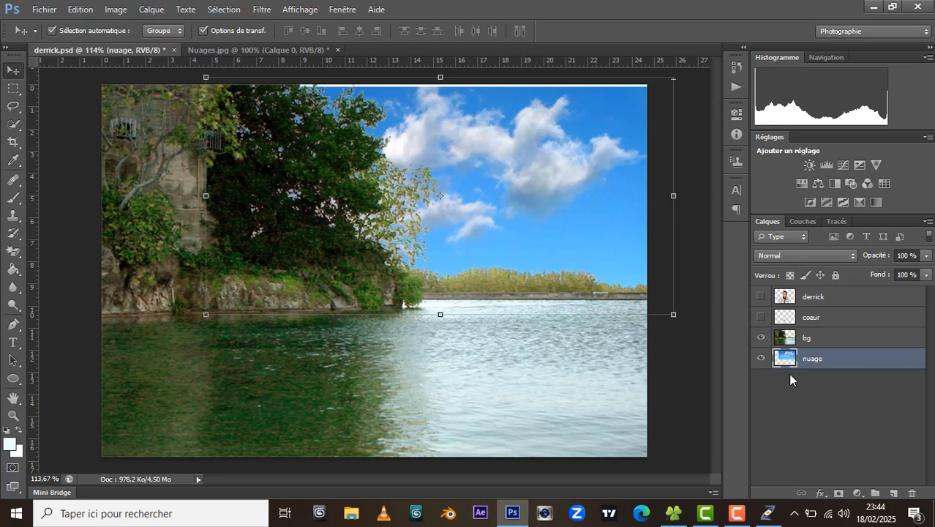
Step: Duplicate the nuage layer, shift the copy down over the horizon and stack it directly above bg
key("ctrl+j")
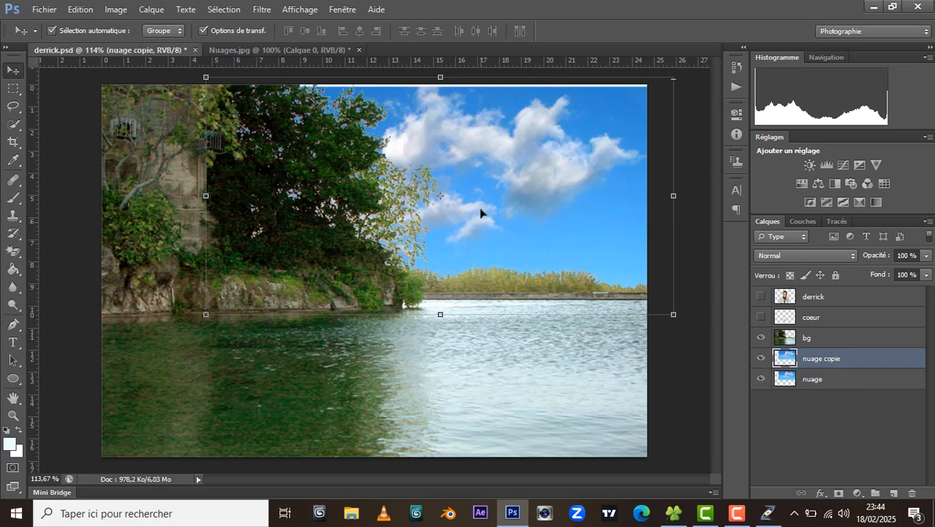
left_click_drag(497, 152, 516, 244)
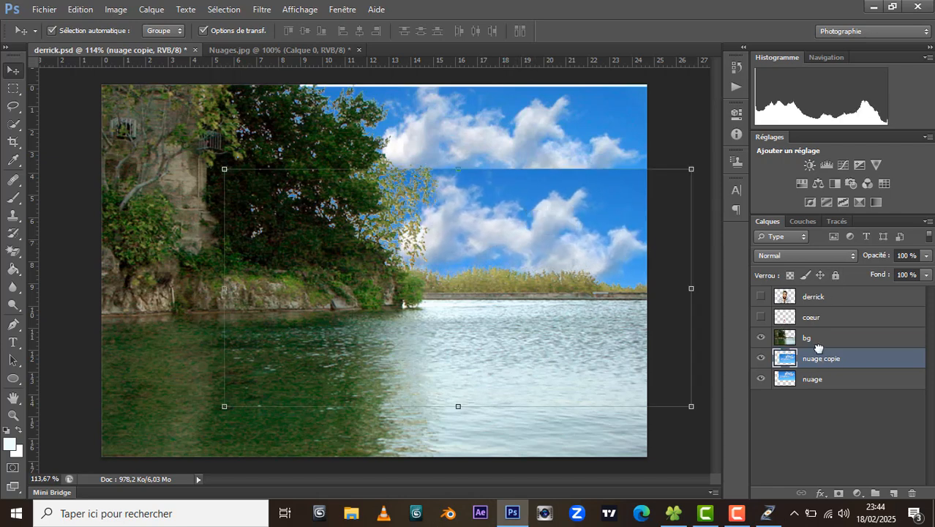
left_click_drag(818, 333, 819, 328)
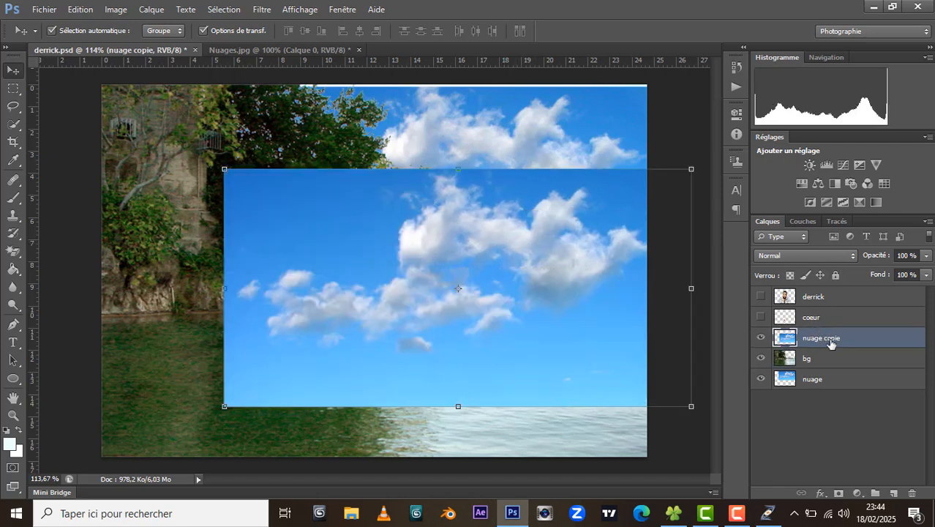
Step: Flip nuage copie vertically and move it left and down over the lake, slightly past the canvas's lower edge
left_click_drag(526, 246, 442, 298)
left_click_drag(439, 299, 452, 270)
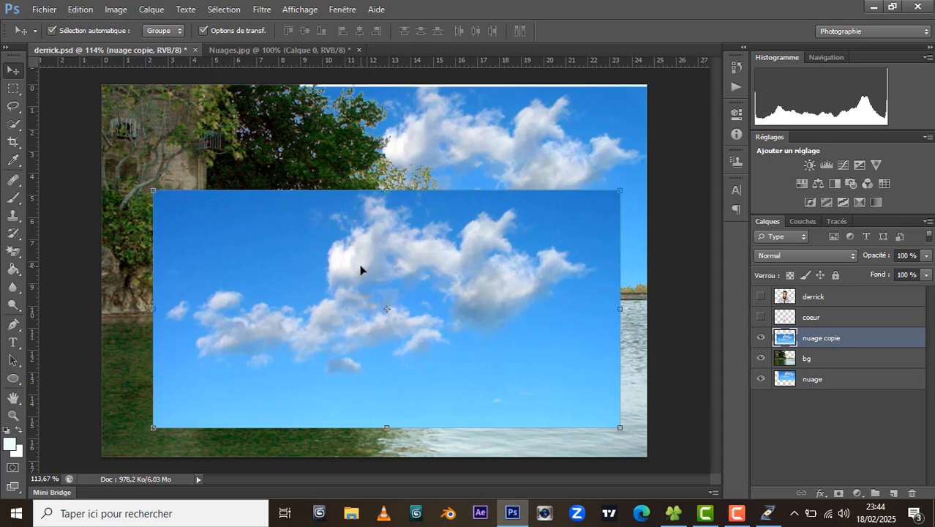
left_click(80, 10)
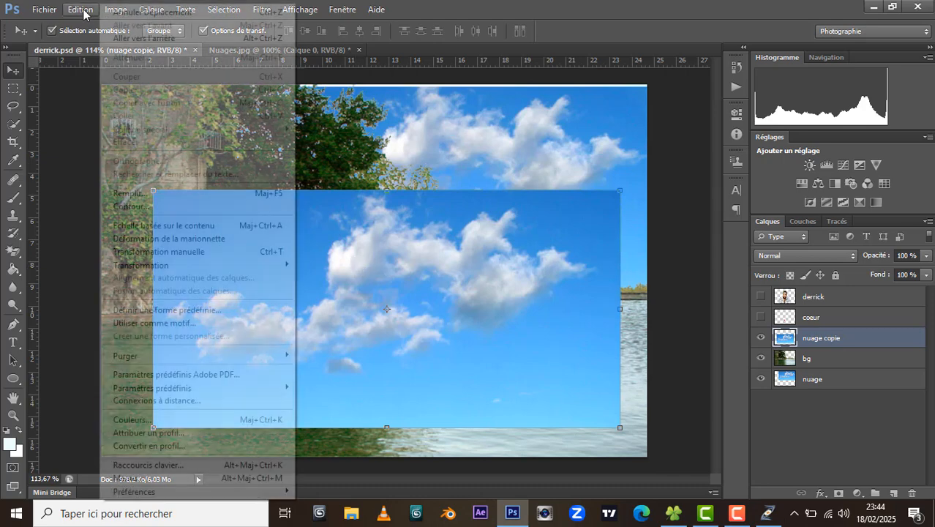
mouse_move(168, 263)
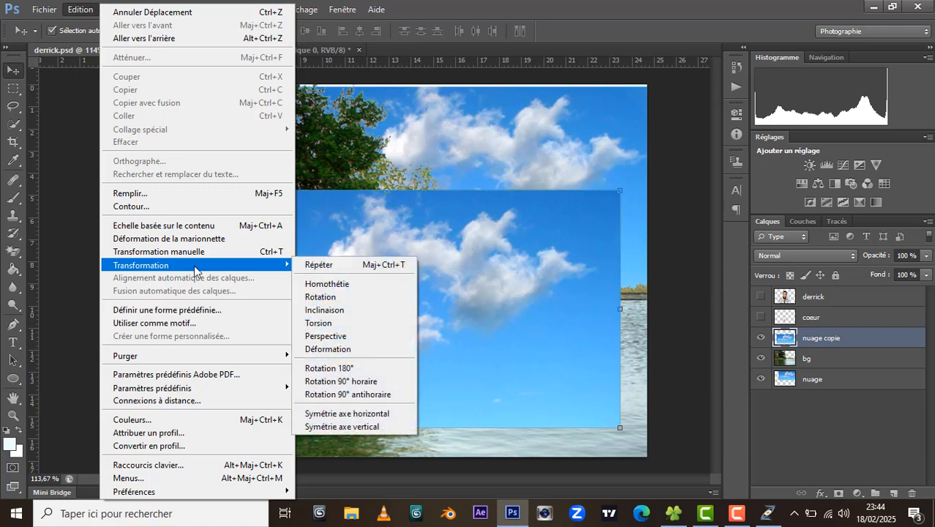
left_click(339, 427)
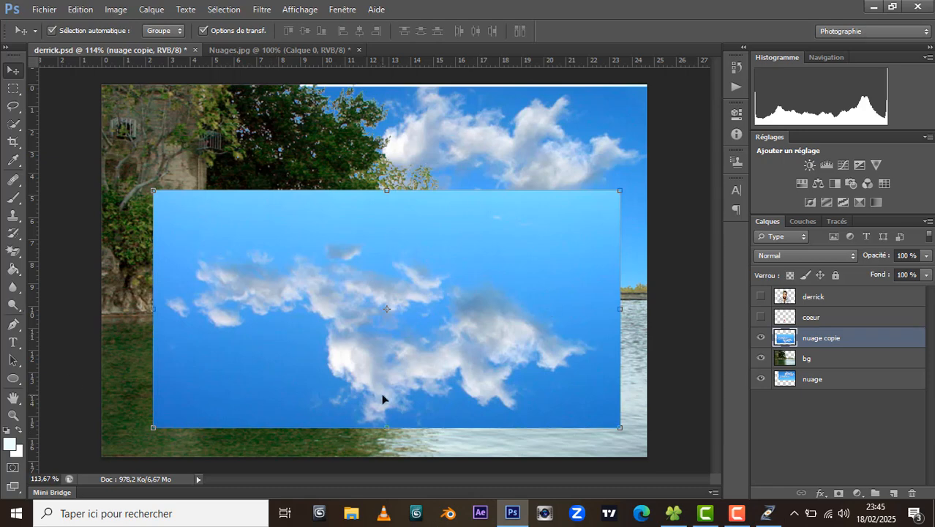
left_click_drag(309, 294, 296, 334)
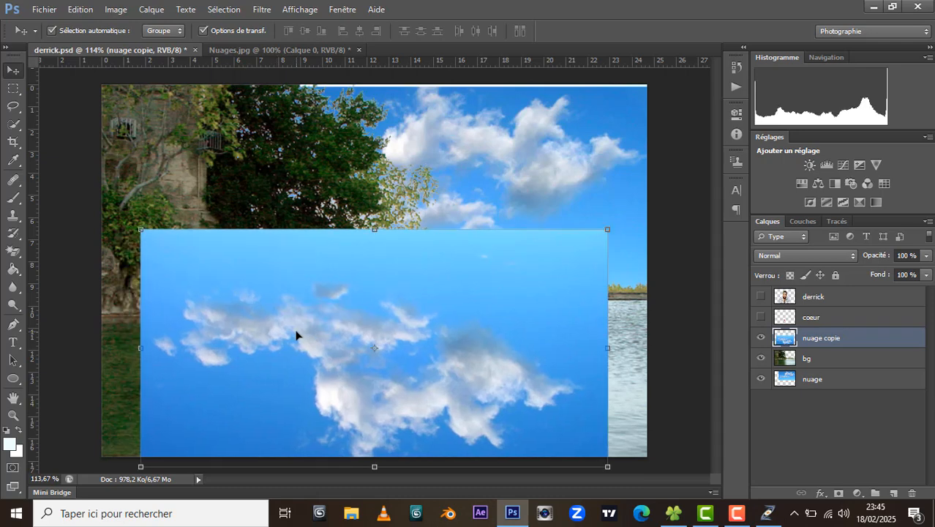
Step: Lower nuage copie's opacity to 51% and scale it to about 117% so it spans the canvas width over the lake
left_click(925, 255)
left_click_drag(928, 273, 891, 290)
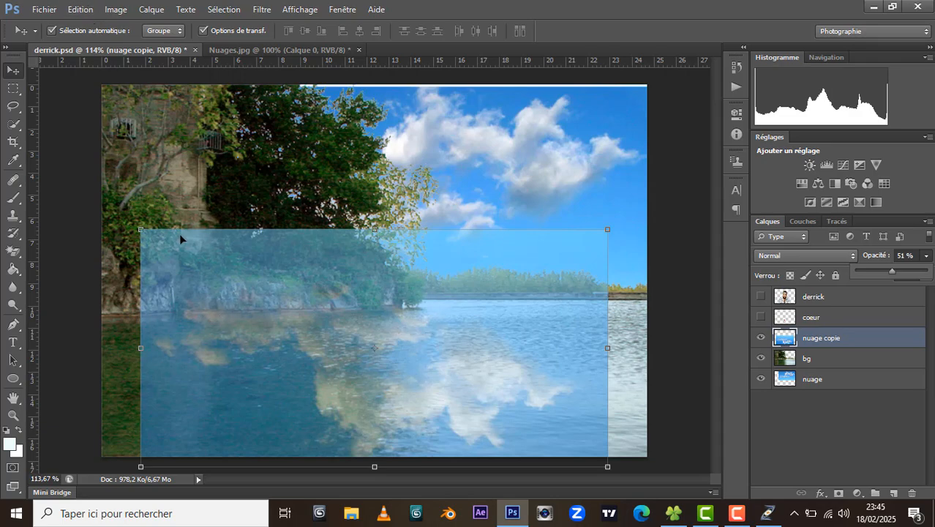
left_click(80, 11)
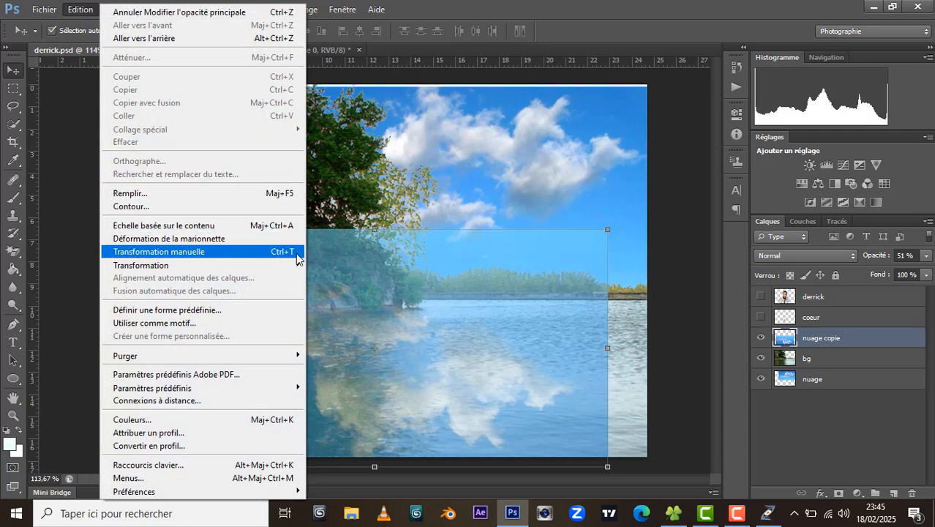
left_click(282, 252)
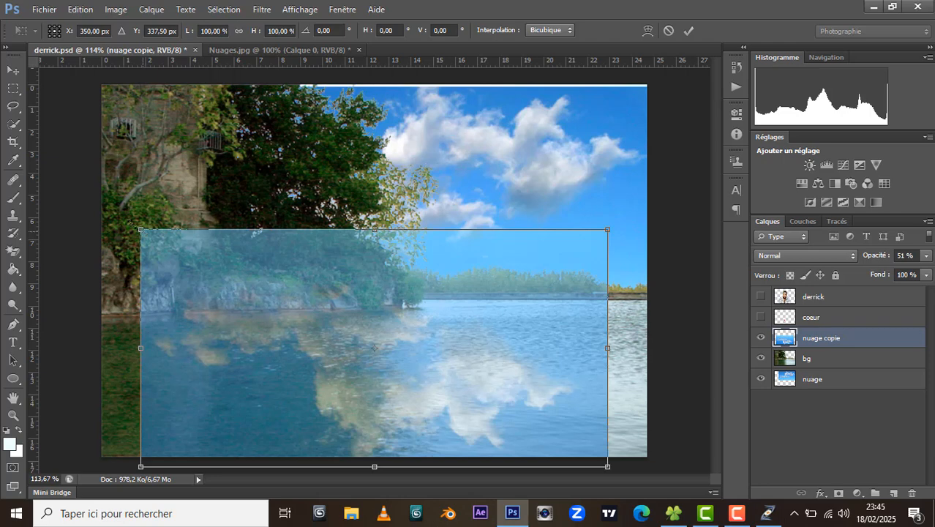
left_click_drag(141, 229, 102, 209)
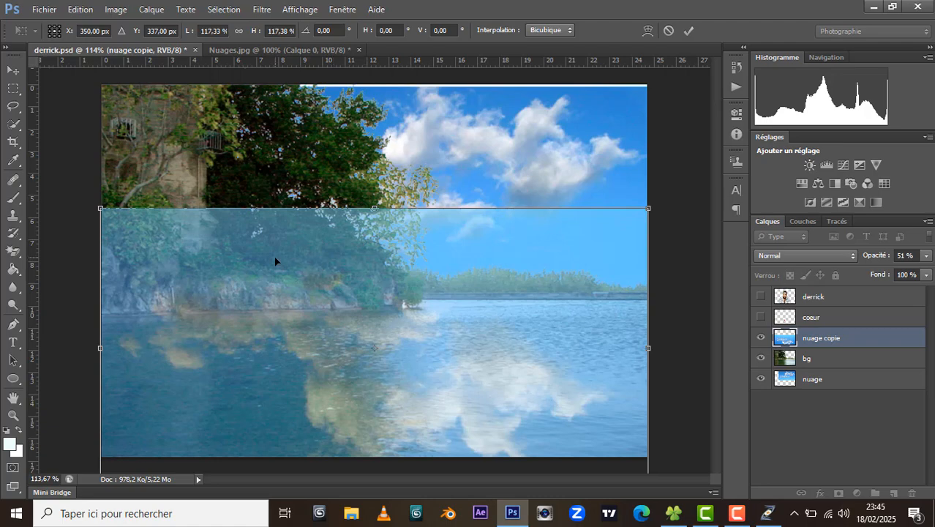
left_click_drag(275, 261, 263, 247)
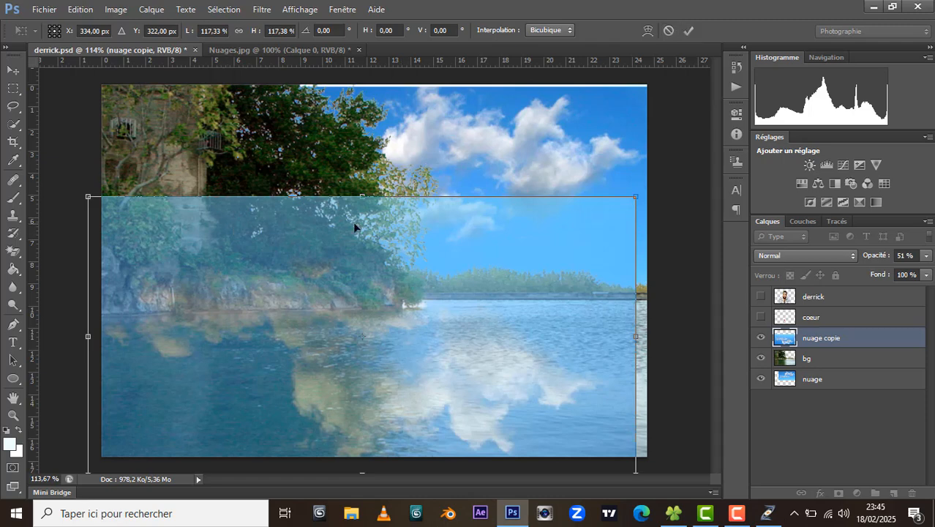
left_click_drag(567, 354, 516, 372)
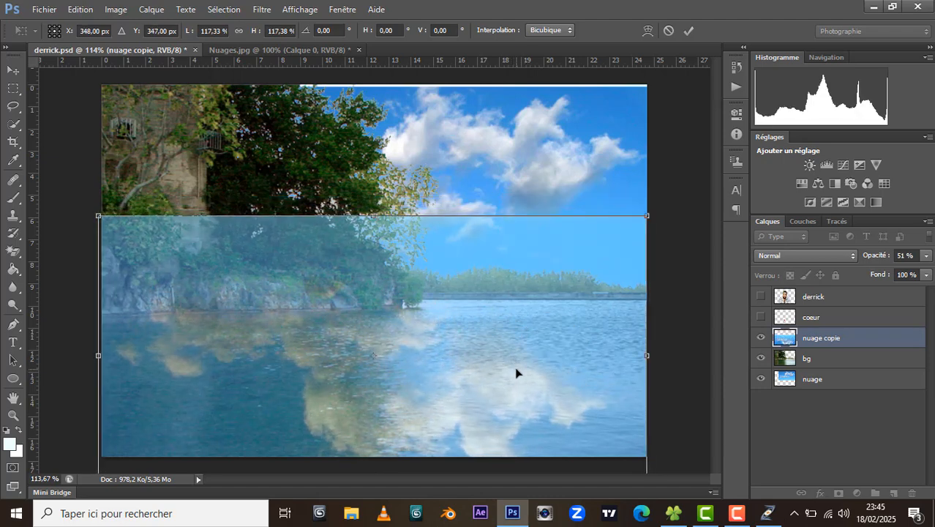
left_click(688, 30)
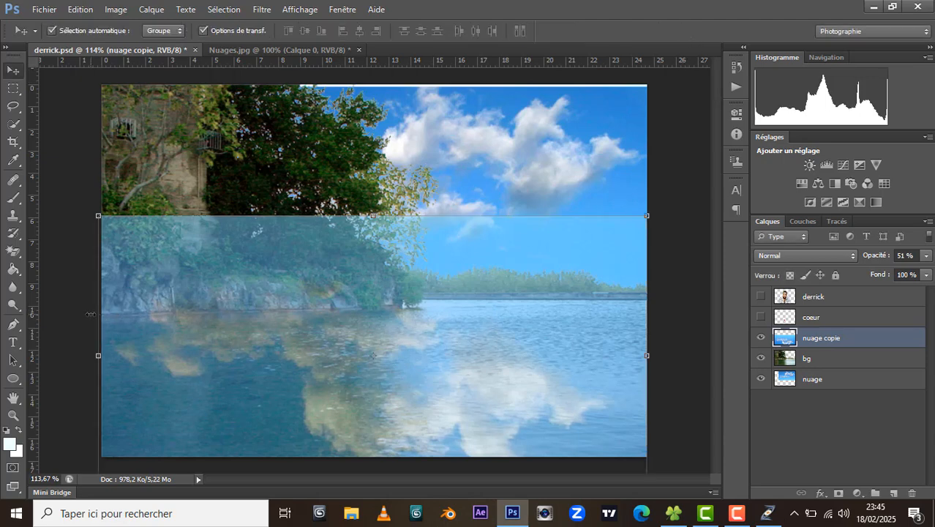
Step: Outline the part of nuage copie covering the trees and rocky bank with the Polygonal Lasso, delete it and deselect
left_click(16, 108)
left_click(53, 117)
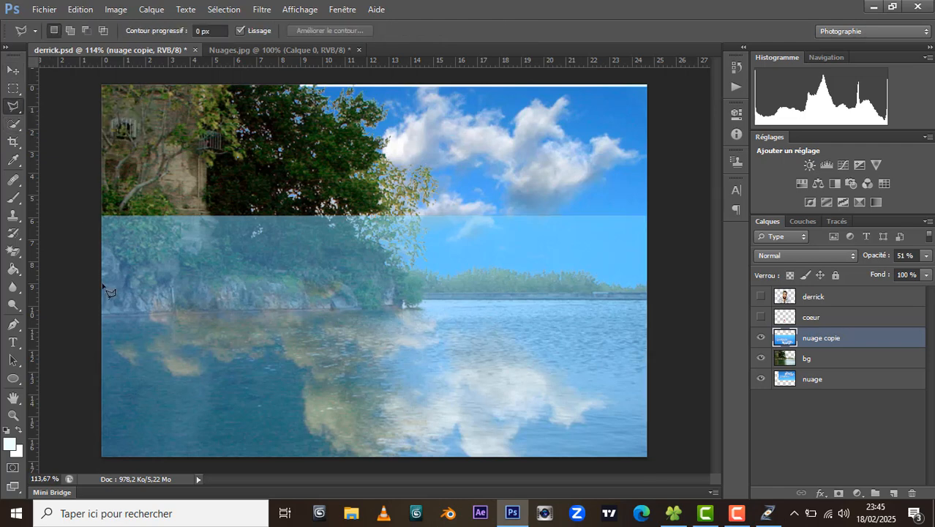
left_click(93, 319)
left_click(403, 213)
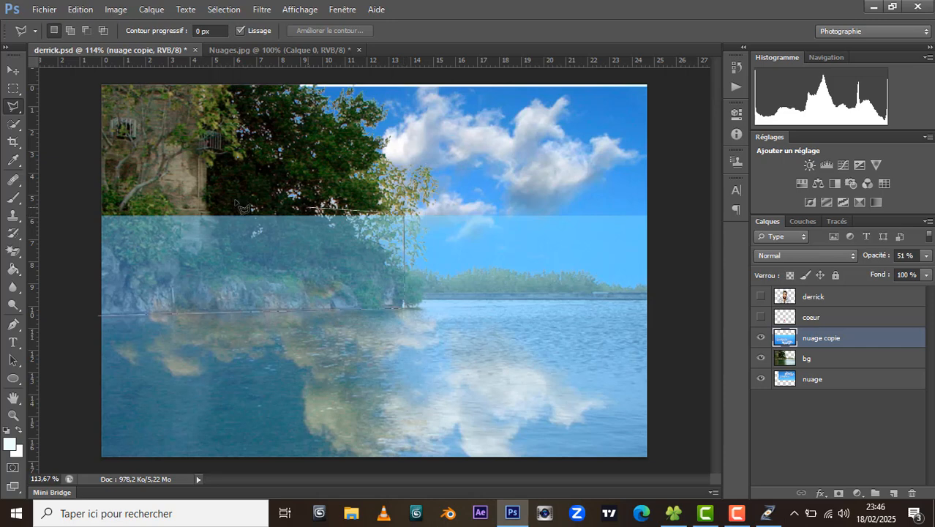
left_click(79, 194)
double_click(99, 316)
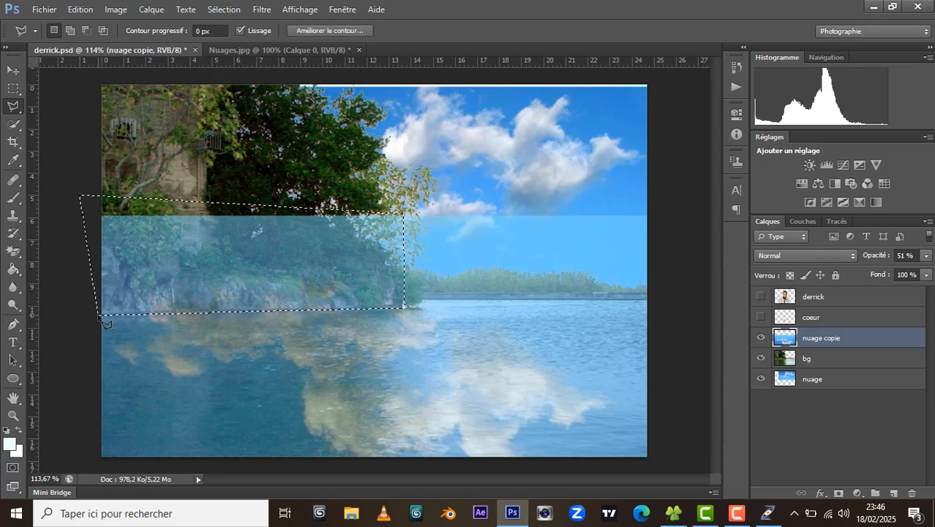
key("Delete")
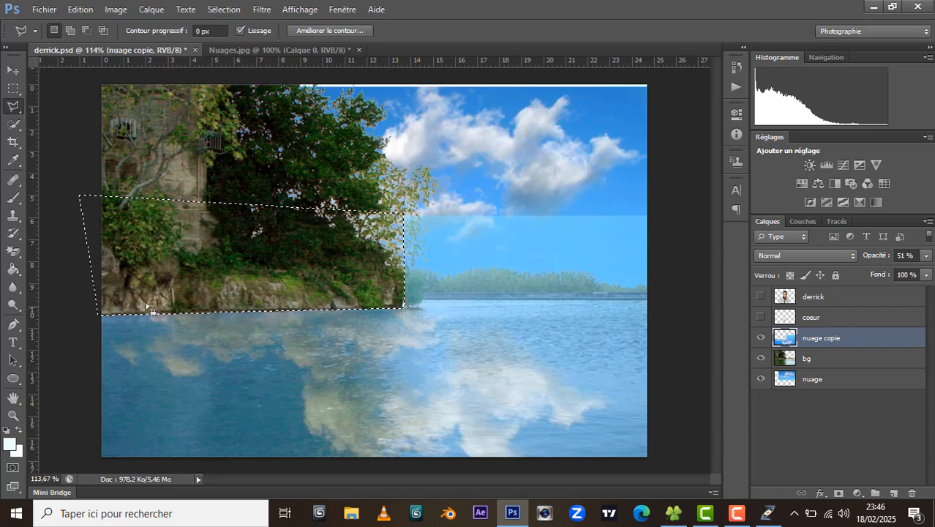
key("ctrl+d")
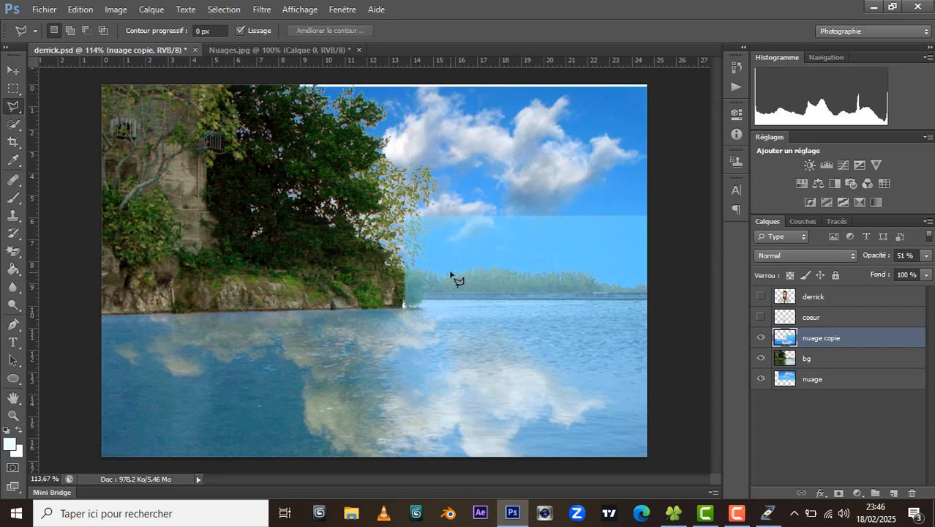
Step: Outline the part of nuage copie covering the sky and reeds above the waterline with the Polygonal Lasso, delete it and deselect
left_click(403, 306)
left_click(403, 202)
left_click(666, 233)
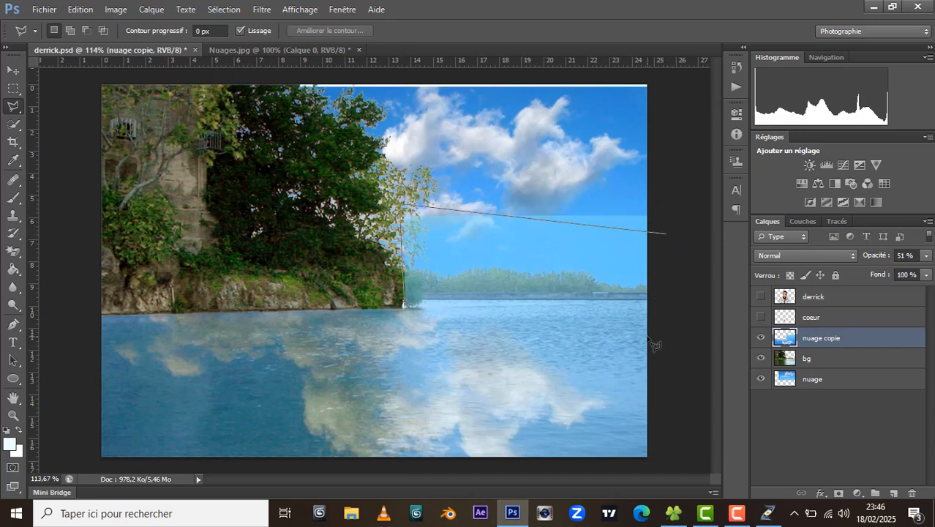
key("BackSpace")
left_click(651, 209)
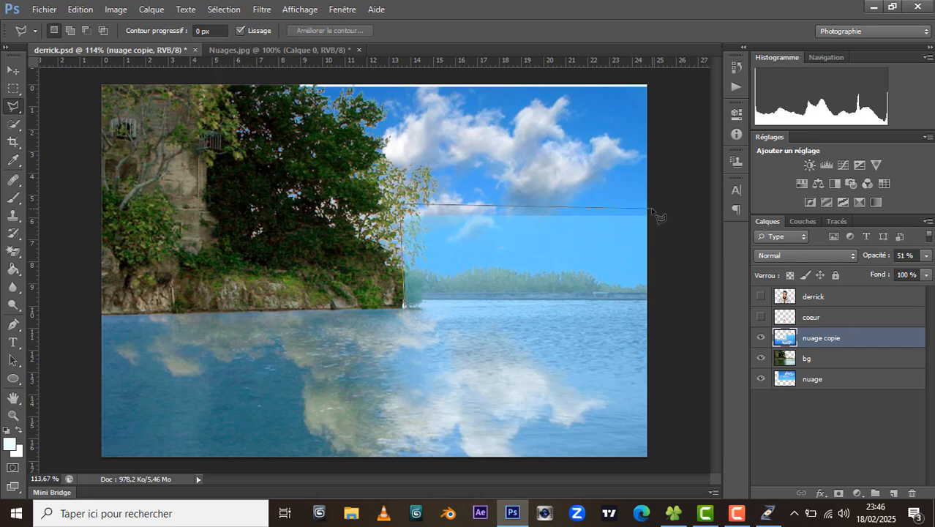
left_click(650, 299)
double_click(405, 301)
key("Delete")
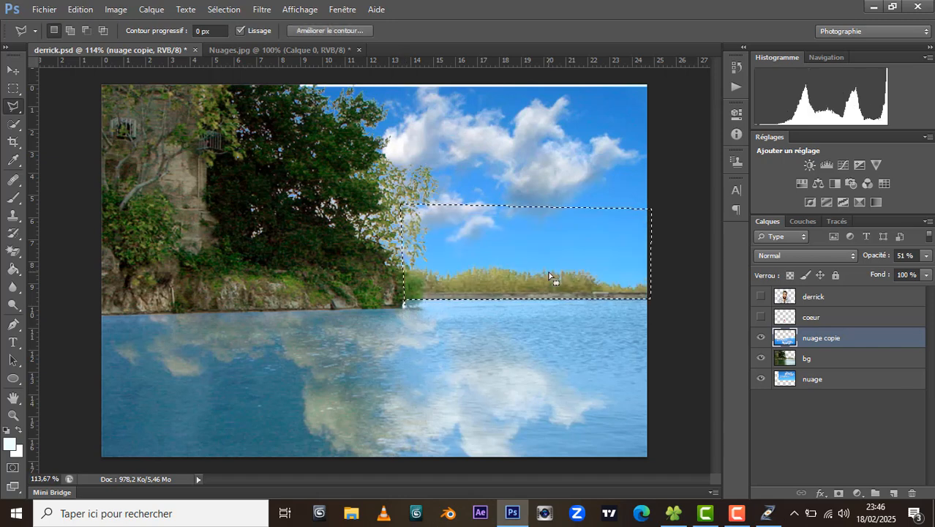
key("ctrl+d")
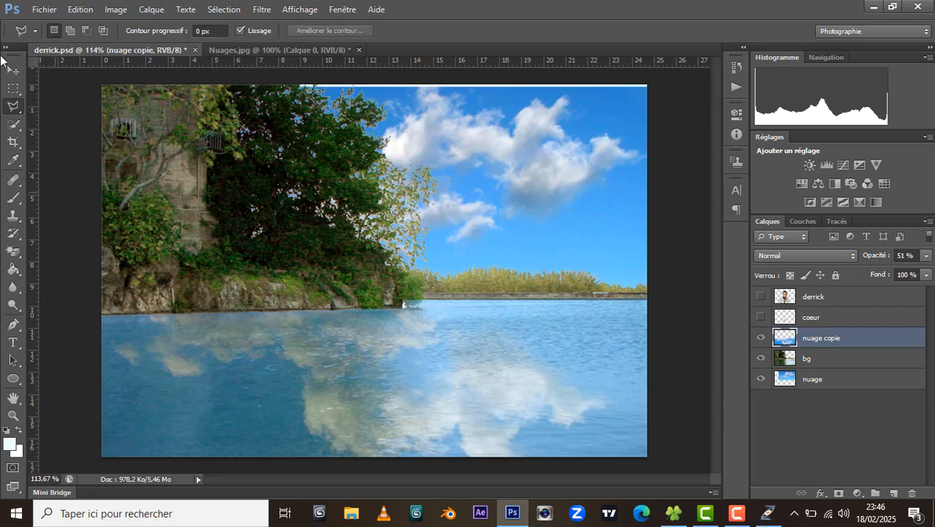
Step: Try successive blending modes on nuage copie, from Fondu through Lumière linéaire
left_click(19, 70)
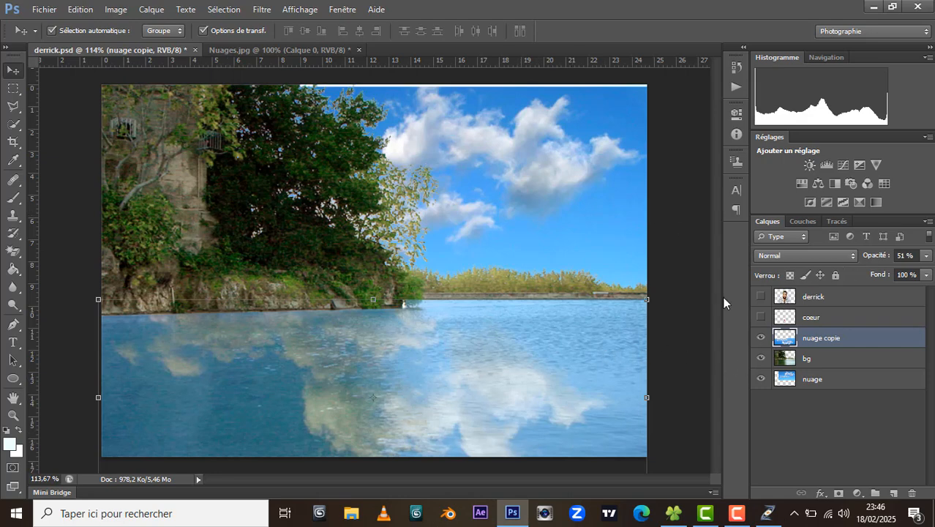
left_click(841, 256)
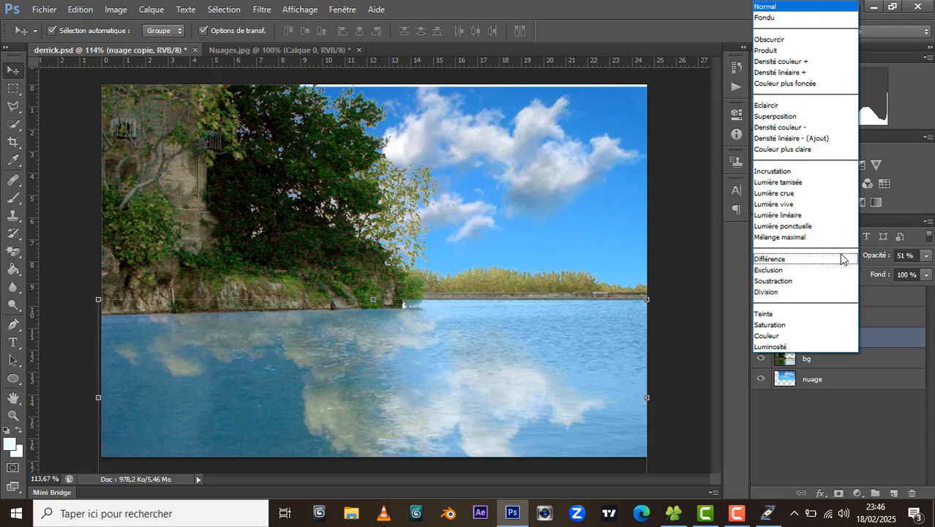
left_click(797, 18)
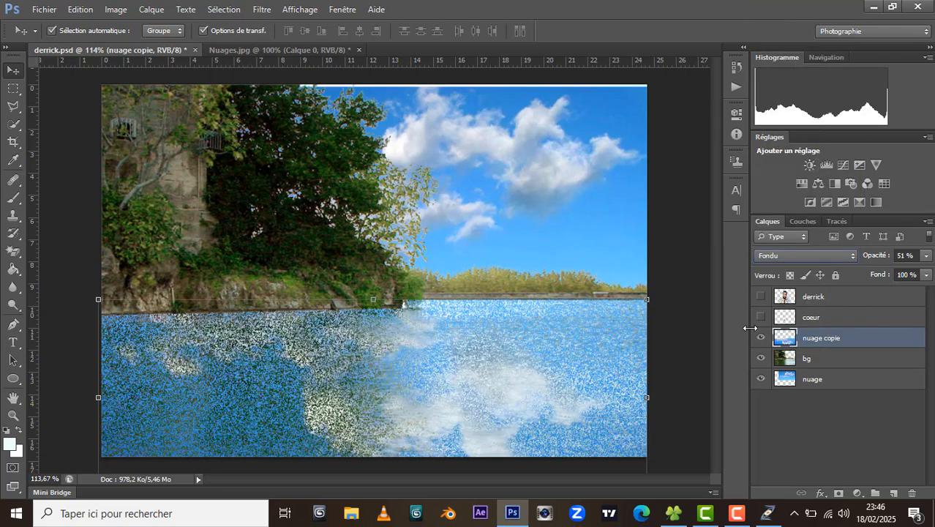
key("Down")
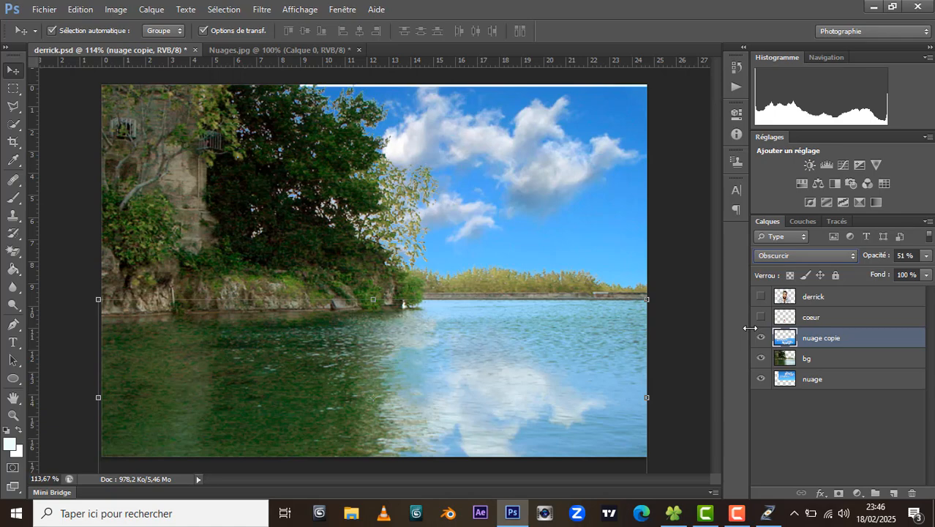
key("Down")
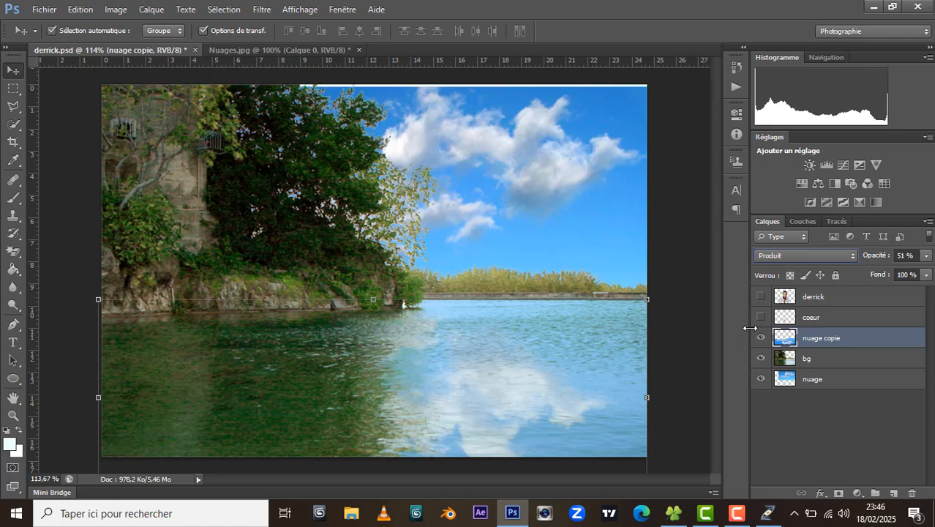
key("Down")
key("Down")
key("Down")
key("Down")
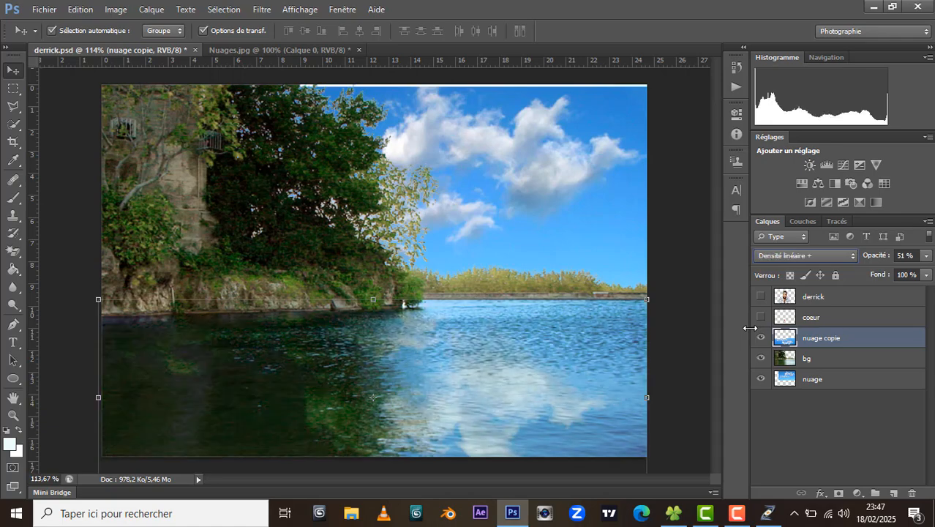
key("Down")
key("Down")
key("Down")
key("Down")
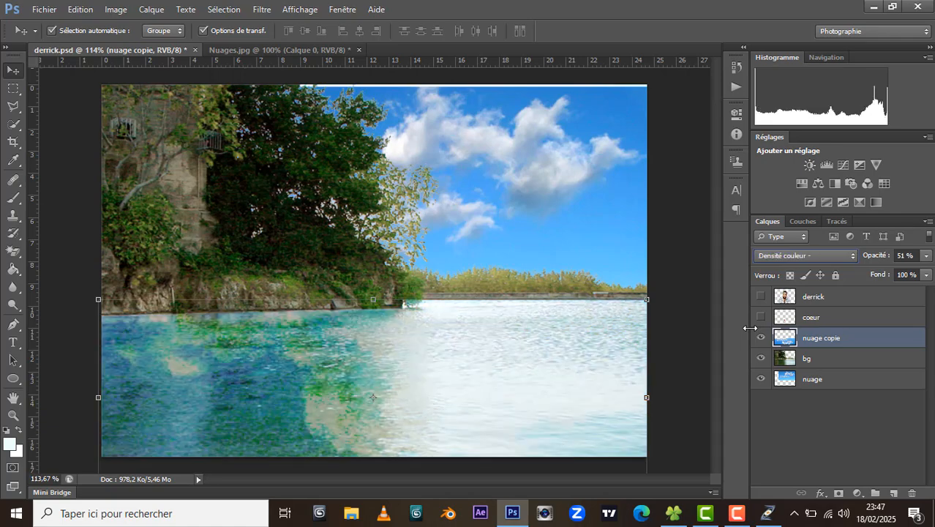
key("Down")
key("Down")
key("Down")
key("Down")
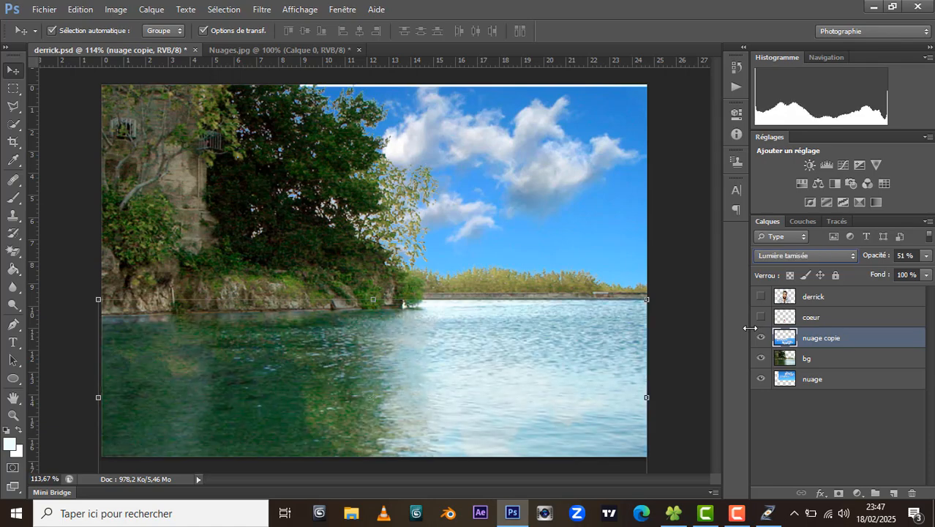
key("Down")
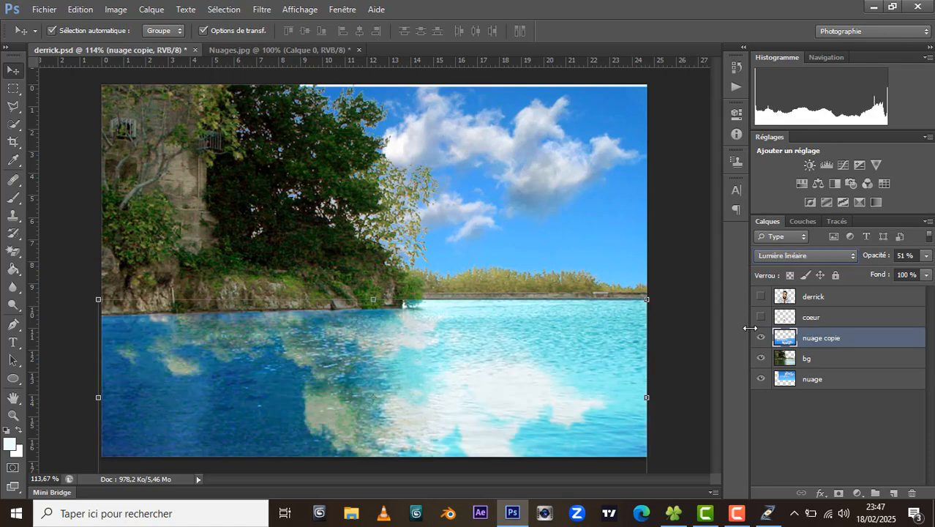
Step: Set nuage copie's blending mode to Produit and deselect the layer
left_click(825, 254)
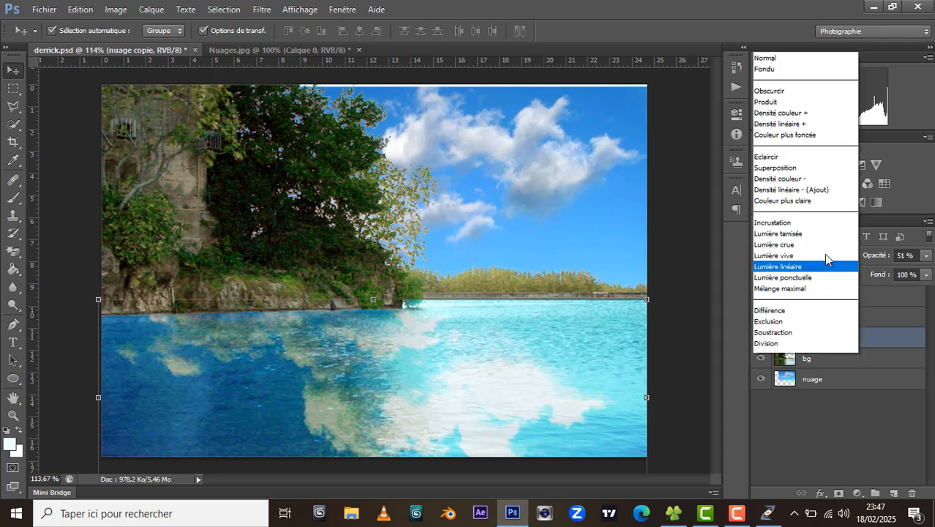
left_click(793, 51)
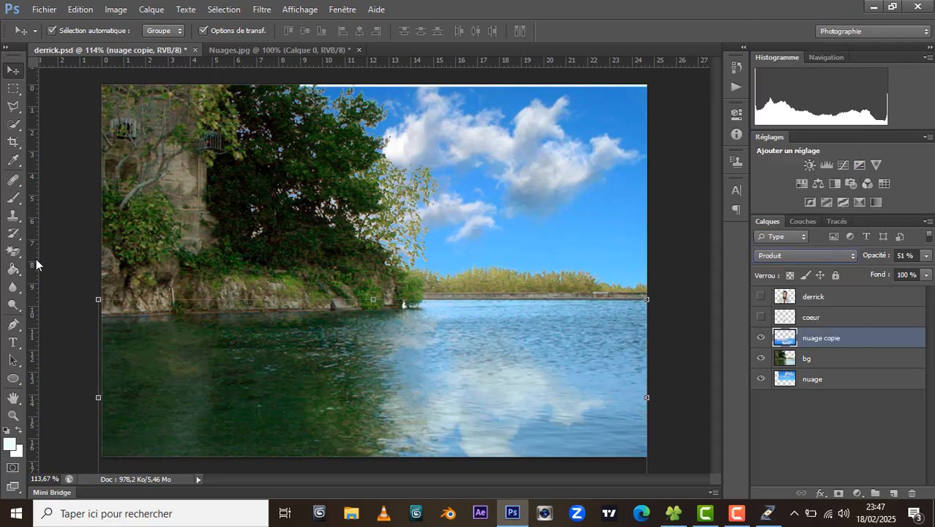
left_click(60, 245)
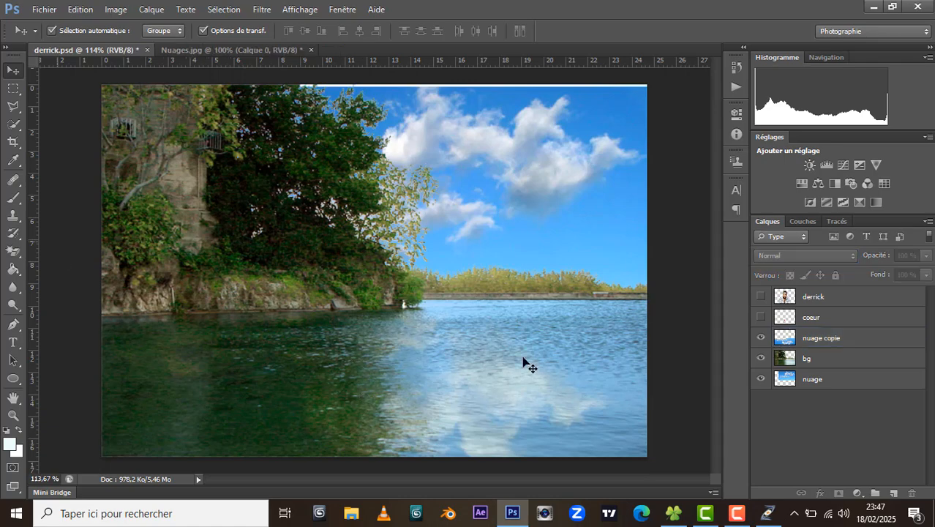
Step: Show the portrait and coeur layers above the landscape and link them to each other
left_click(761, 295)
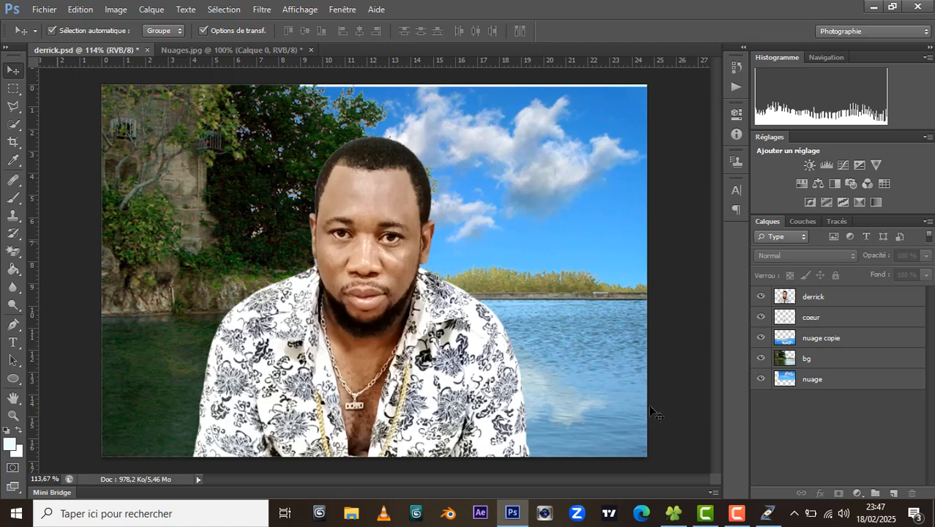
left_click(827, 298)
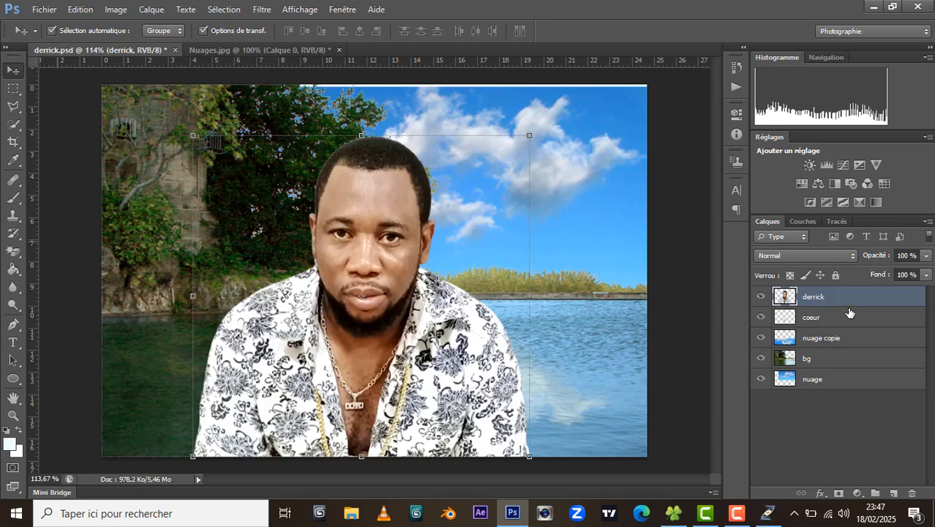
left_click(826, 322, "shift")
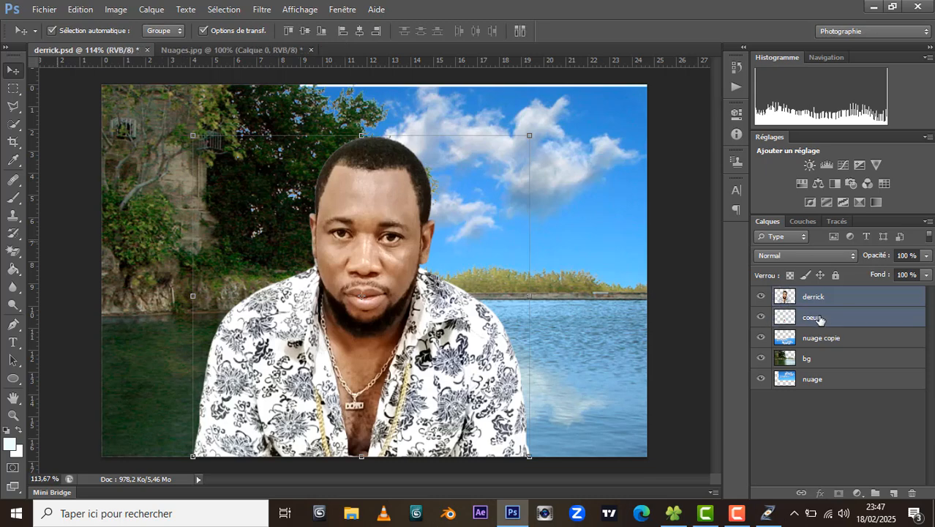
left_click(801, 494)
left_click(613, 263)
Step: Move the linked portrait and heart slightly to the right on the canvas
left_click(376, 238)
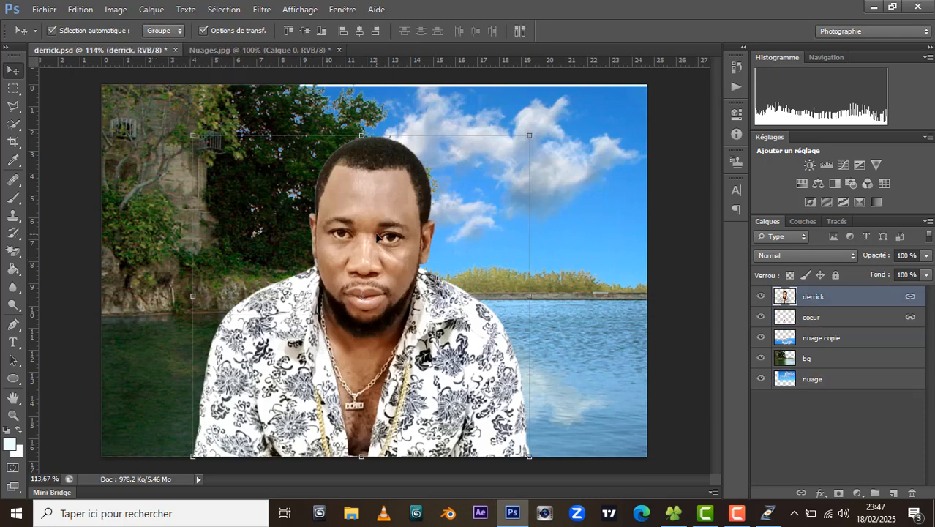
left_click_drag(370, 214, 397, 216)
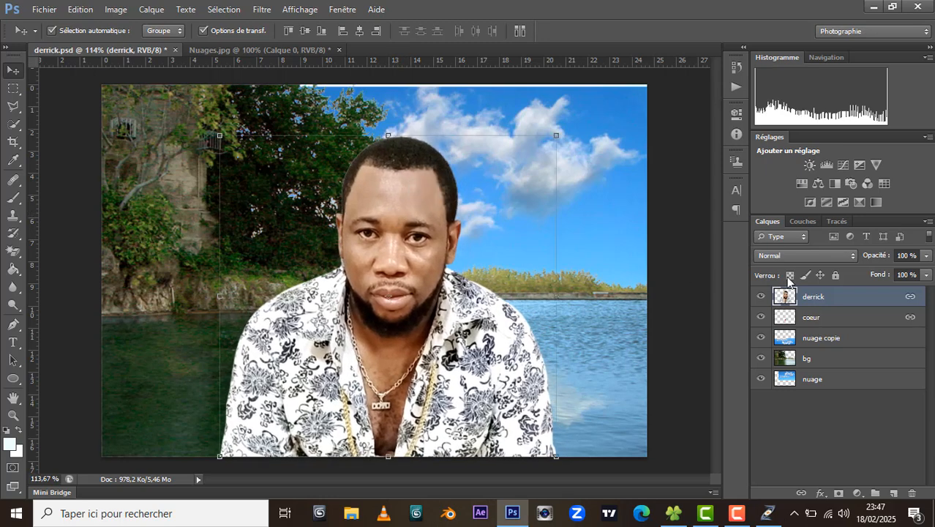
Step: Unlink the layers, bring coeur above the portrait with Incrustation blending at 42% opacity, and link the two layers again
left_click(801, 495)
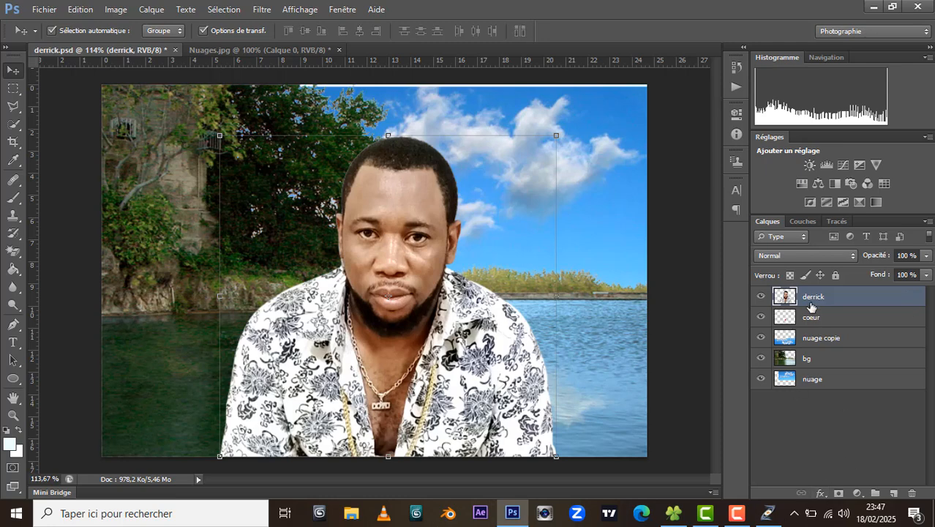
left_click(810, 320)
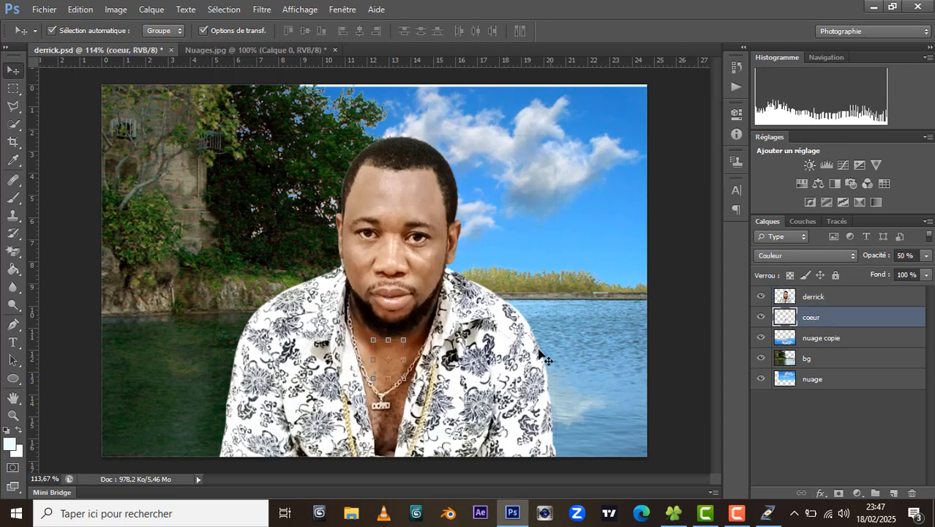
key("ctrl+bracketright")
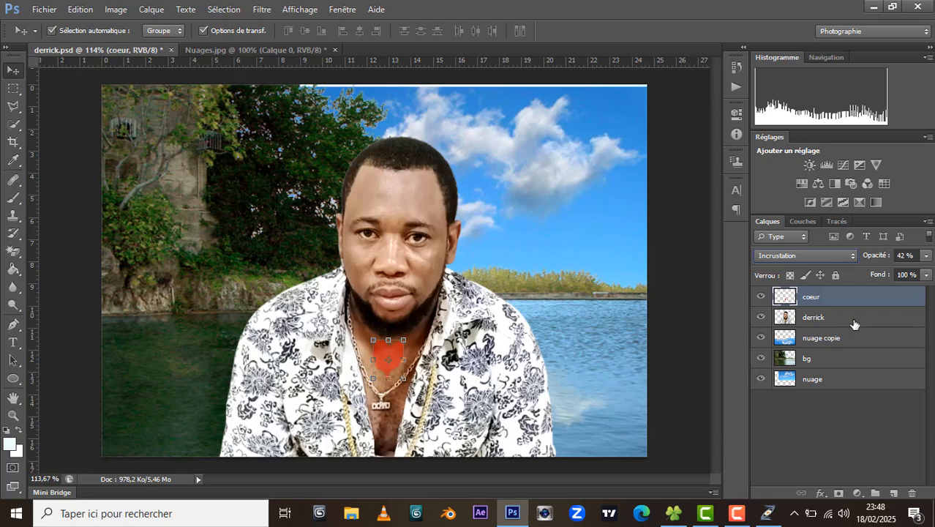
left_click(853, 323, "shift")
left_click(800, 492)
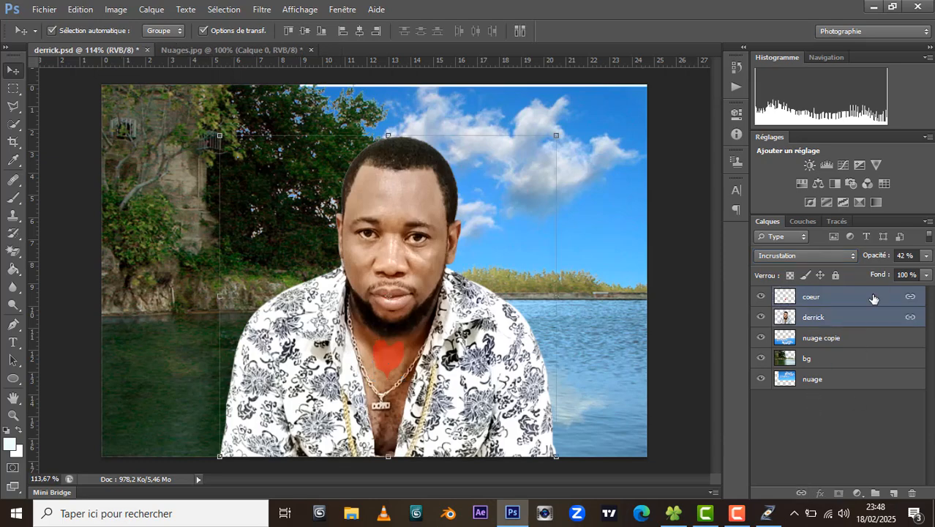
Step: Try moving the linked portrait and heart further right, undo the move and deselect the layers
left_click_drag(385, 252, 437, 251)
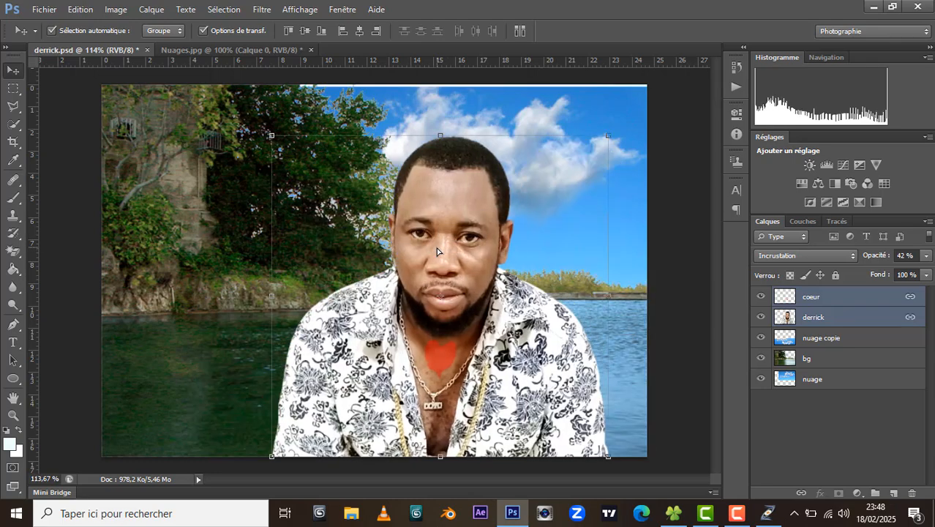
key("ctrl+z")
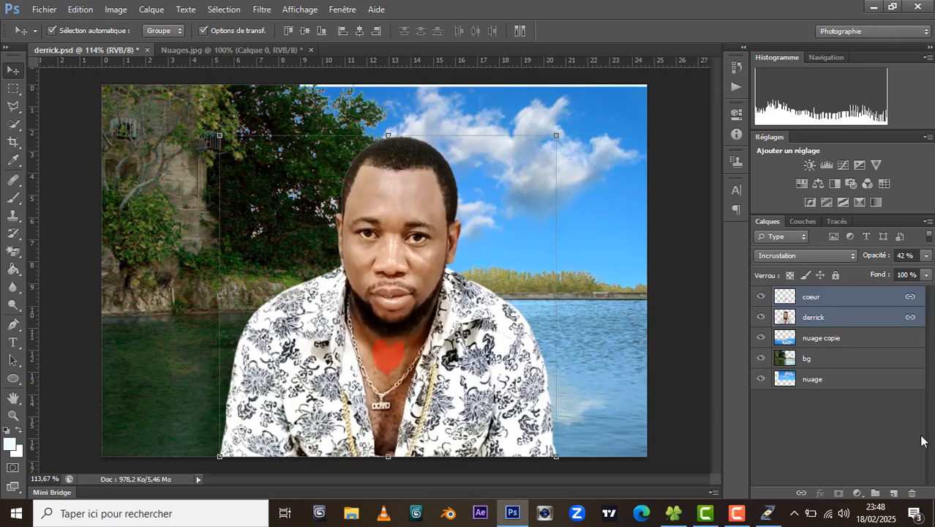
left_click(865, 423)
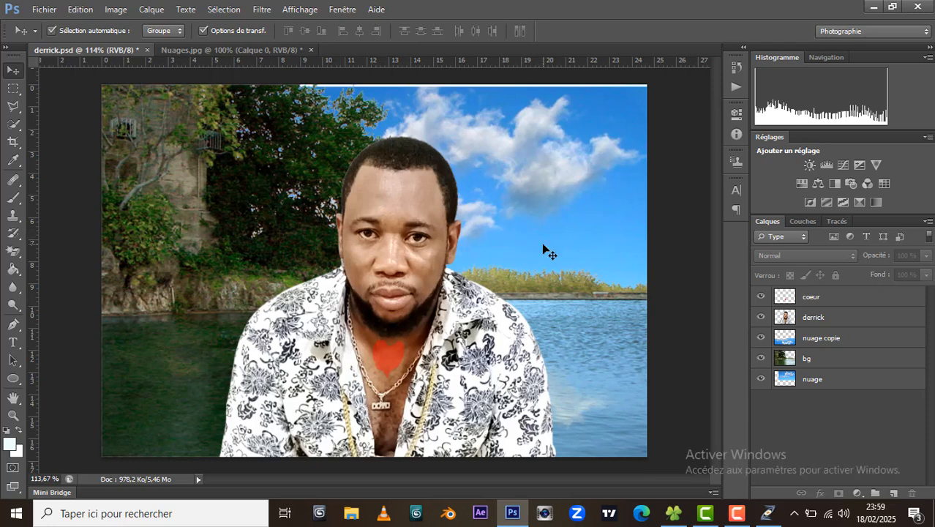
Step: Add a text layer above coeur on the shirt's chest, reading "souvenir" followed by the person's name
left_click(16, 346)
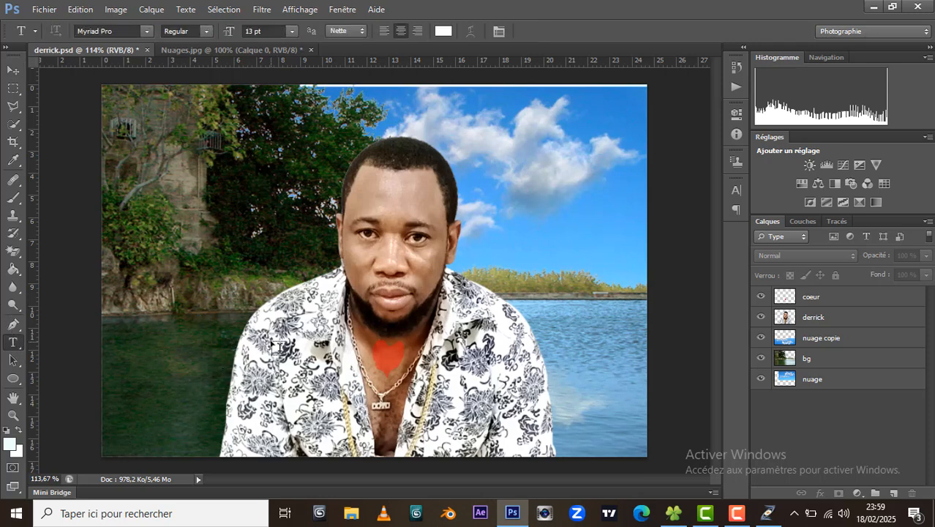
left_click(804, 296)
left_click(277, 361)
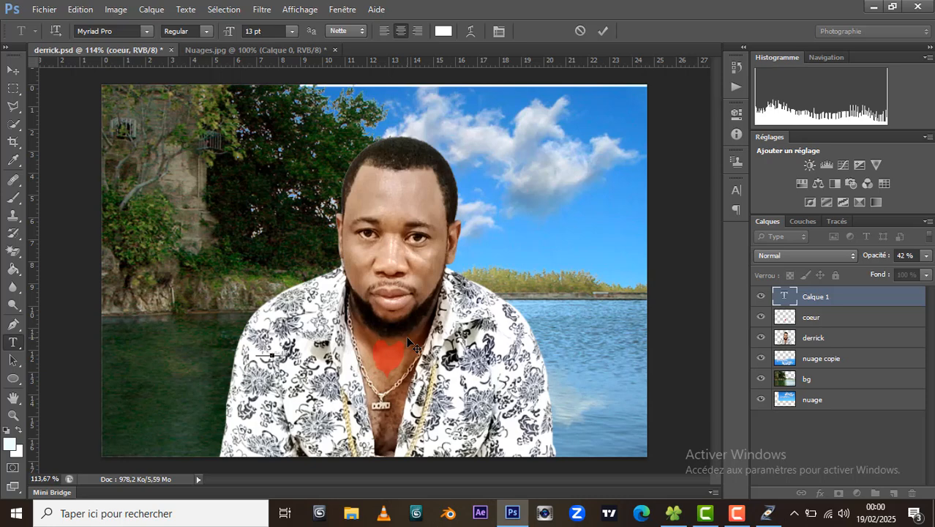
type("euron")
Step: Examine the font, style, size and colour choices available for the text, keeping the current settings
left_click(146, 34)
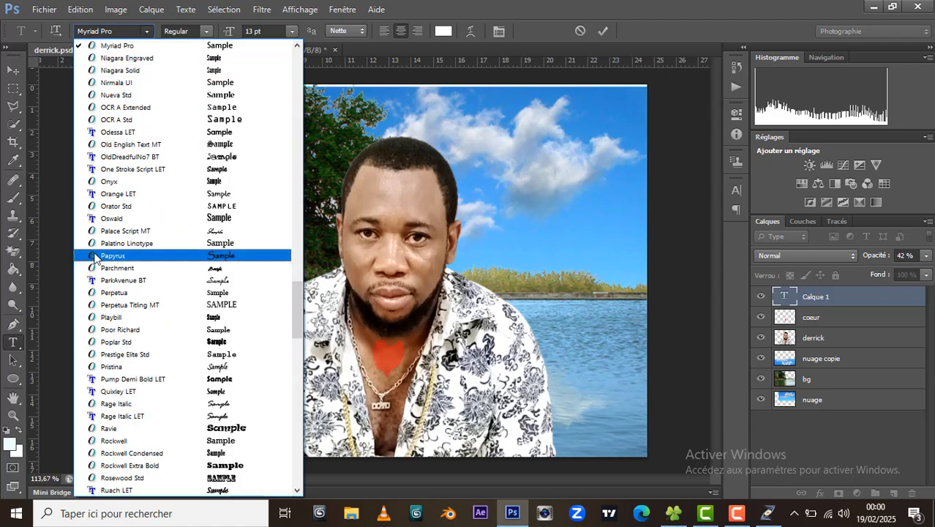
left_click(147, 32)
left_click(205, 32)
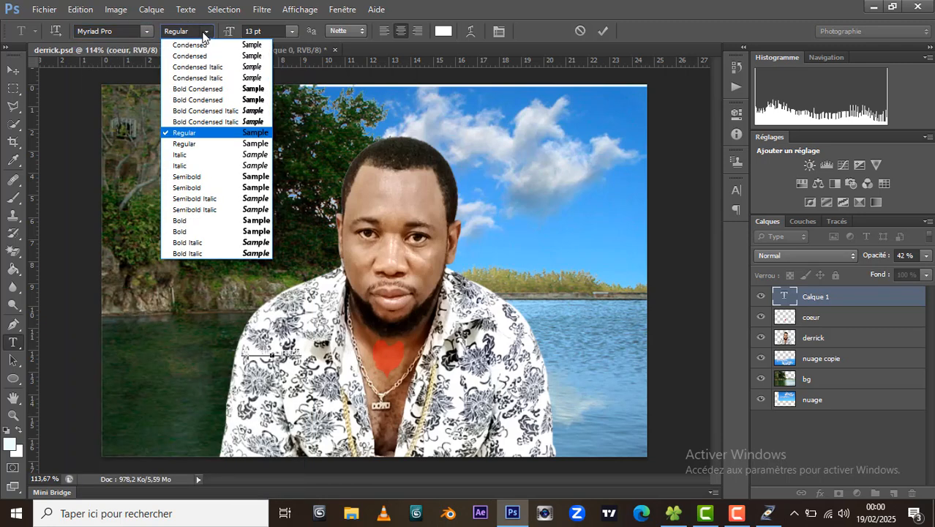
left_click(291, 29)
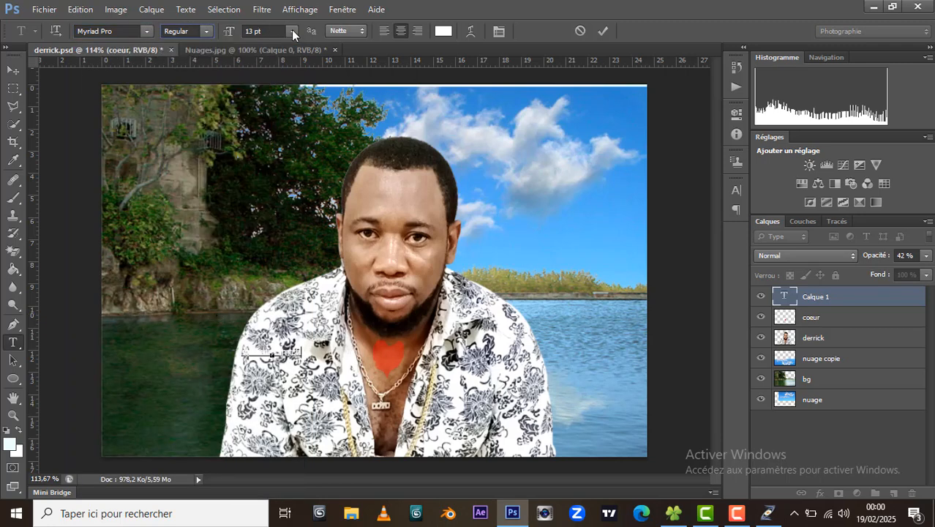
left_click(291, 29)
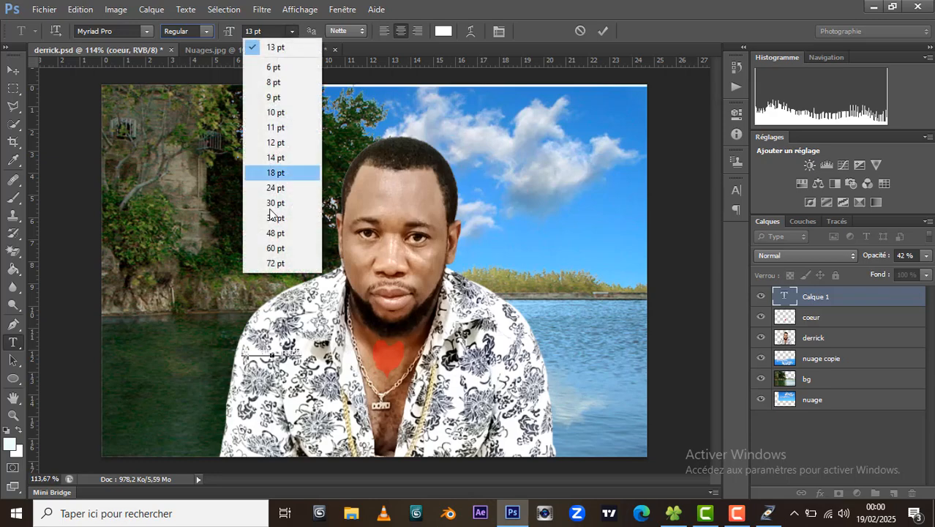
left_click(292, 30)
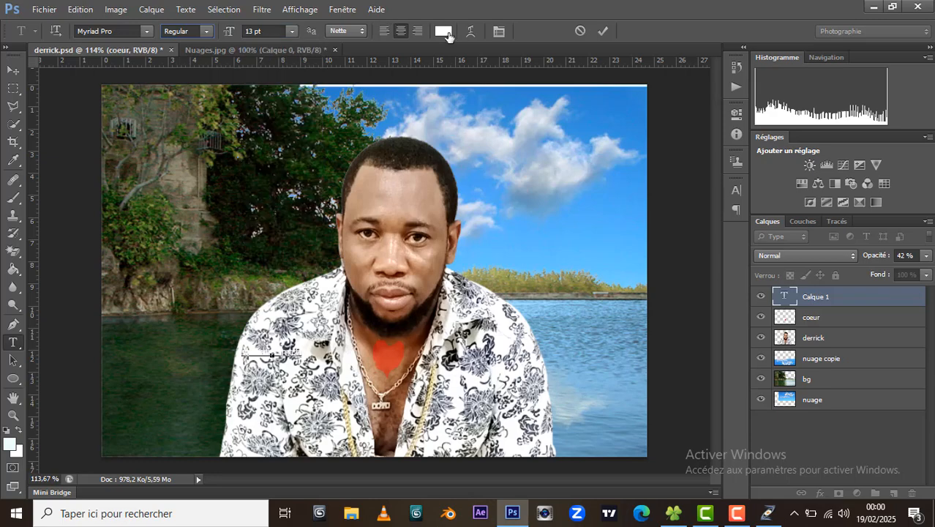
left_click(444, 31)
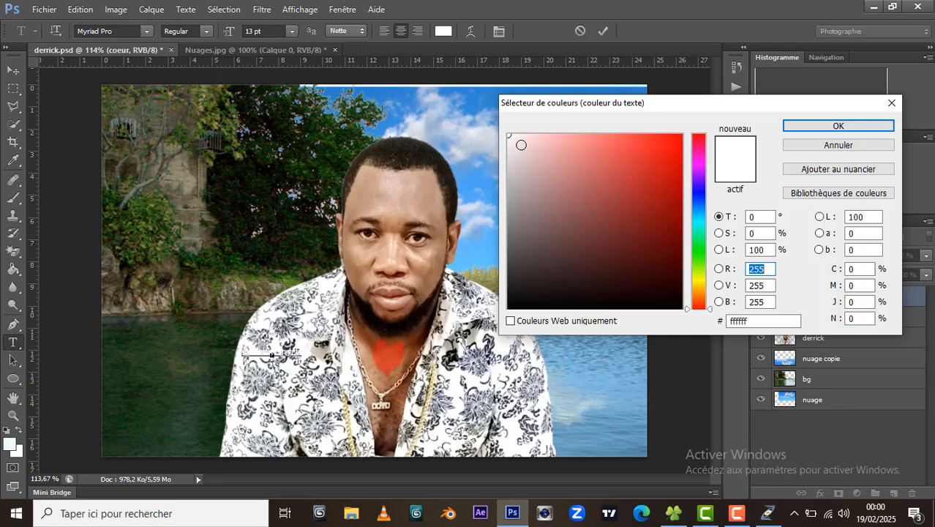
left_click(792, 124)
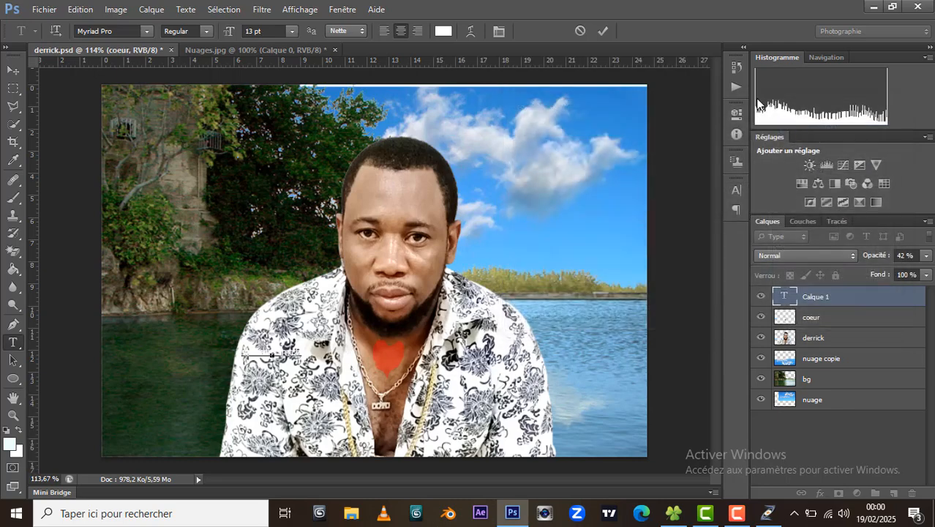
Step: Commit the text with its layer at 100% opacity and pick the Move tool
left_click(603, 30)
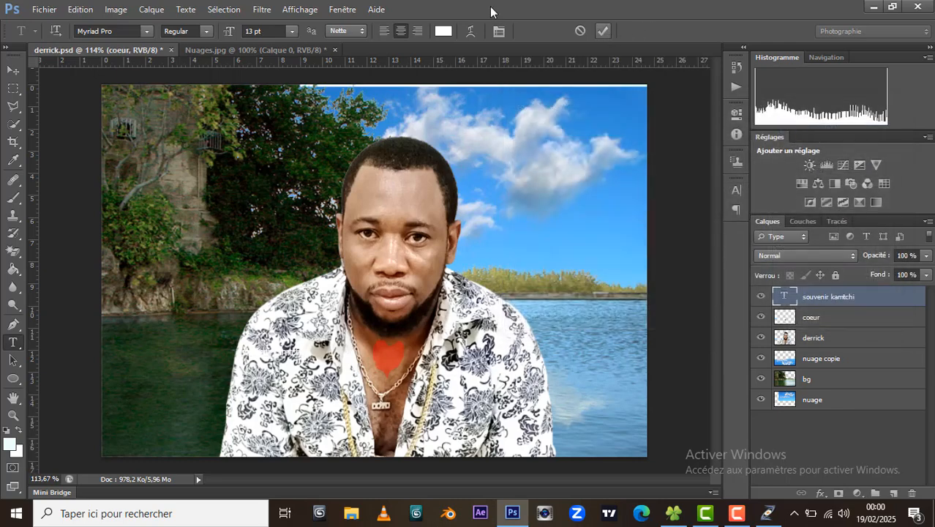
left_click(13, 69)
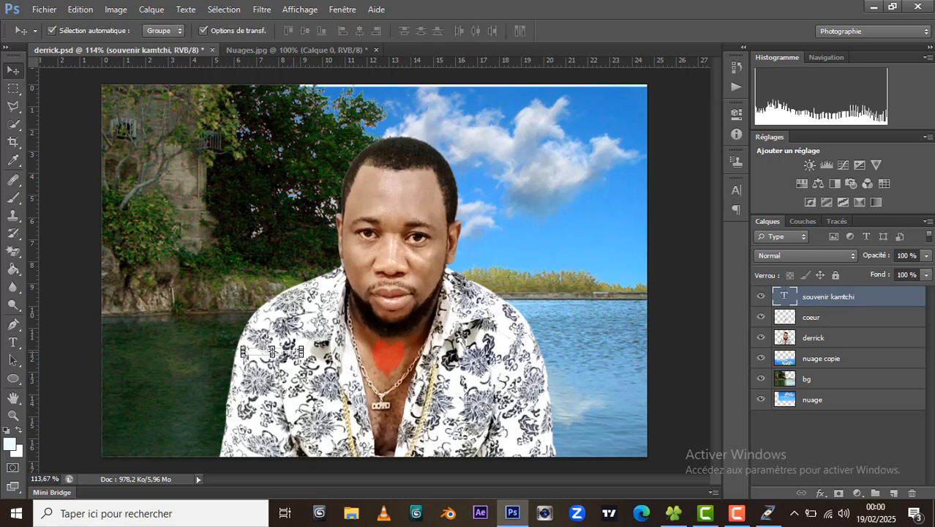
Step: Colour the souvenir text pure red (ff0000) and move it down to the lower edge of the shirt
left_click_drag(286, 357, 530, 239)
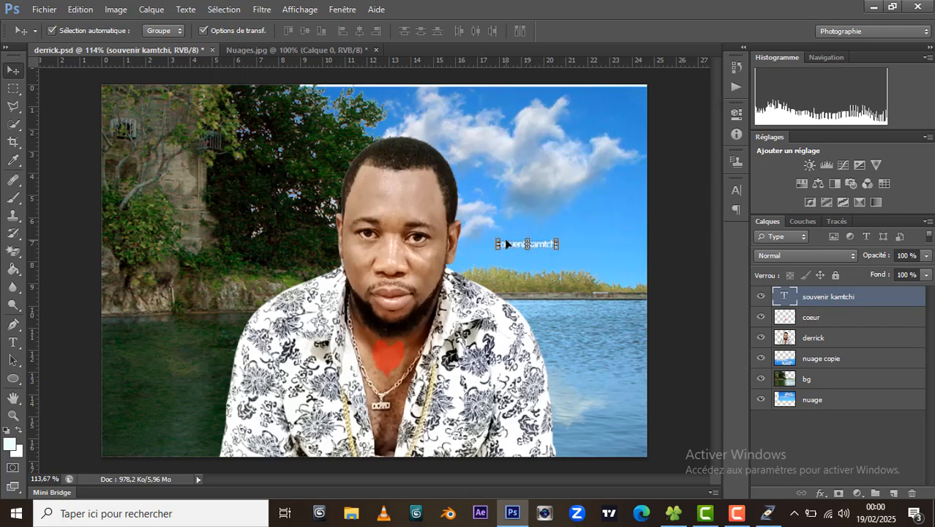
left_click(739, 190)
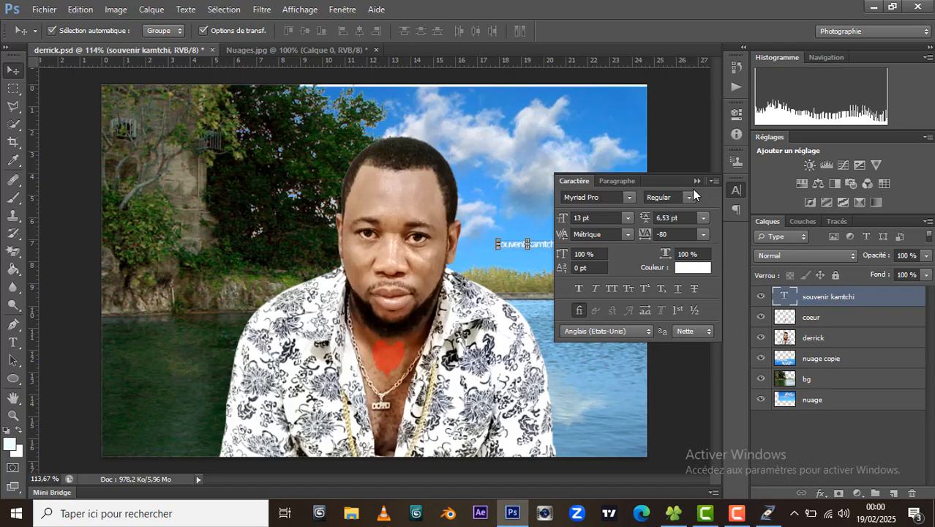
left_click(688, 269)
left_click(681, 136)
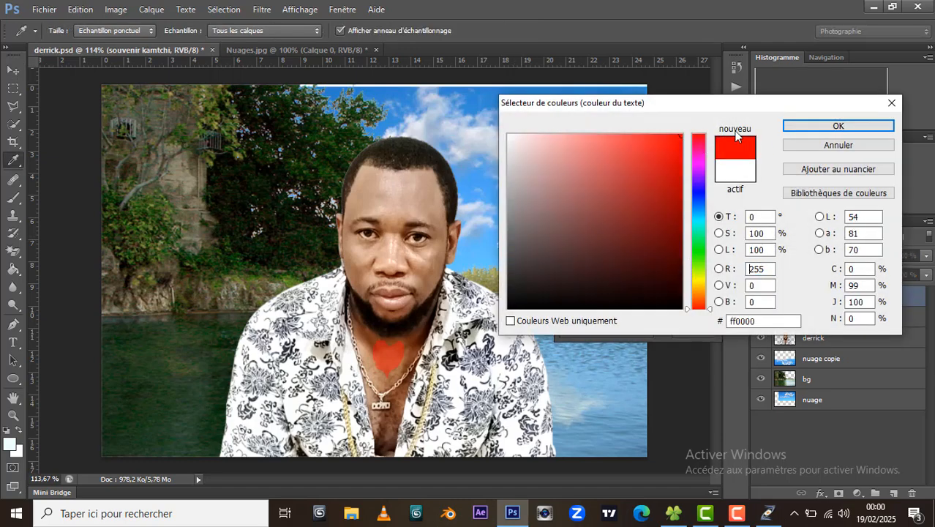
left_click(796, 128)
key("v")
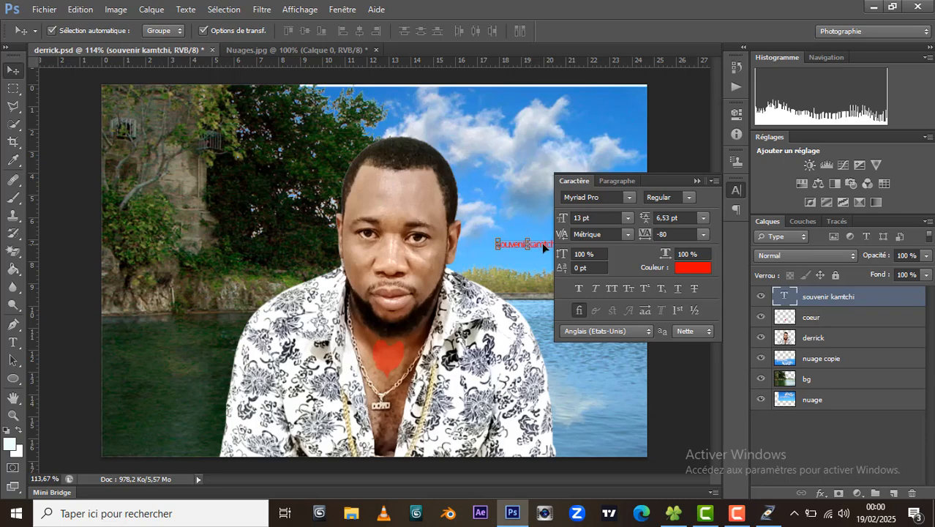
left_click_drag(541, 242, 308, 439)
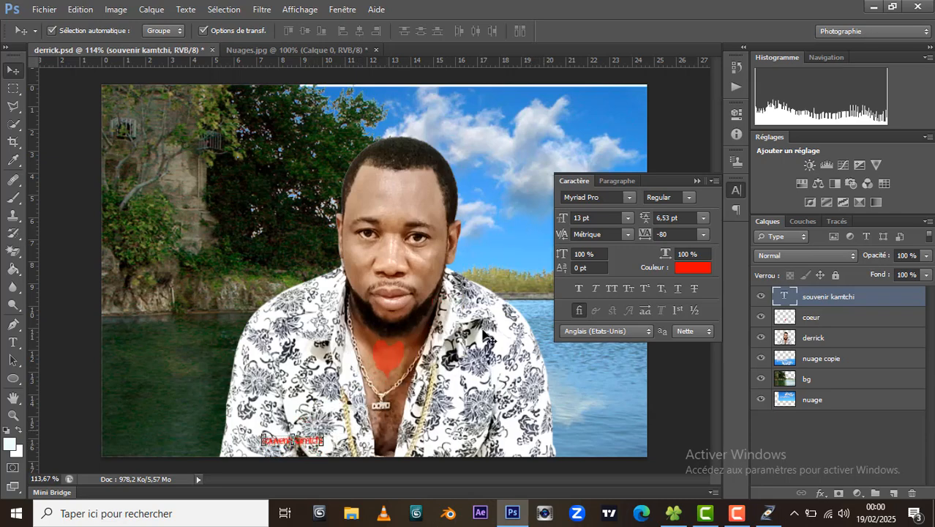
Step: Try font sizes of 72, 30 and 60 pt on the red souvenir text
left_click(580, 218)
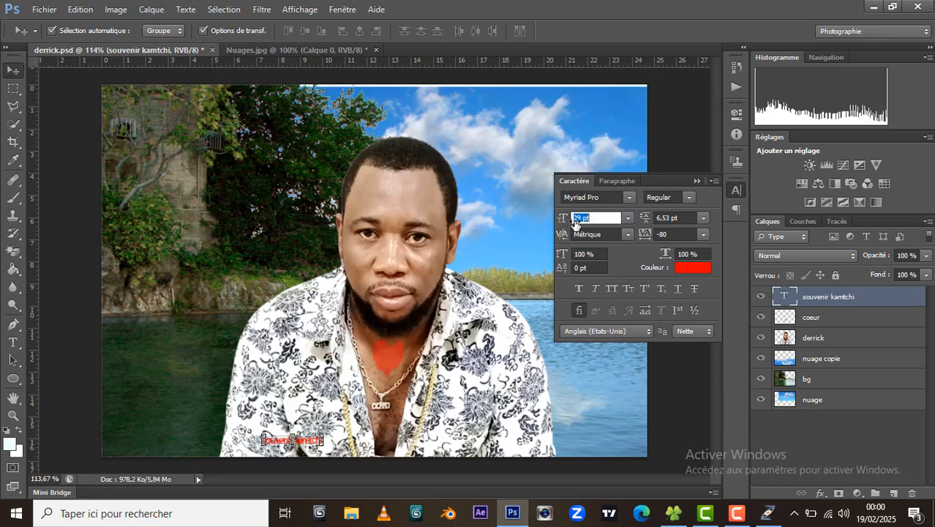
type("72")
key("Return")
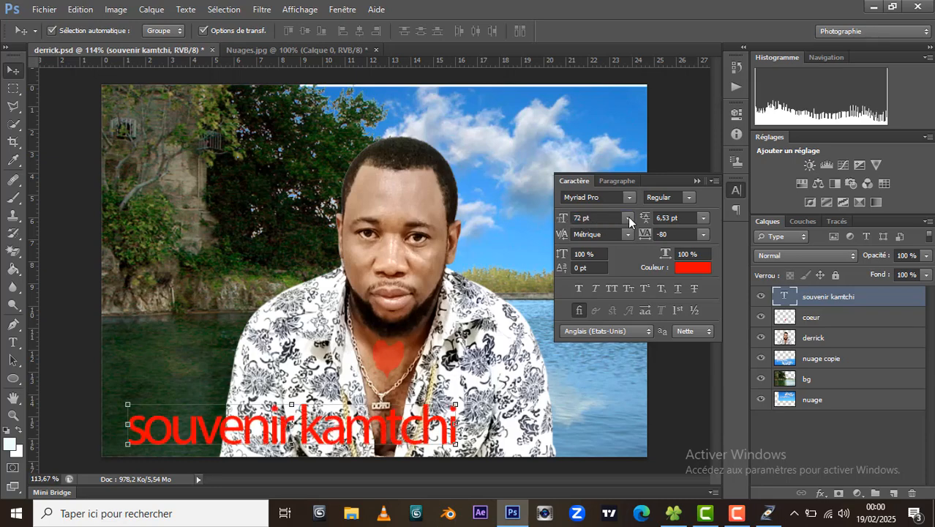
left_click(627, 217)
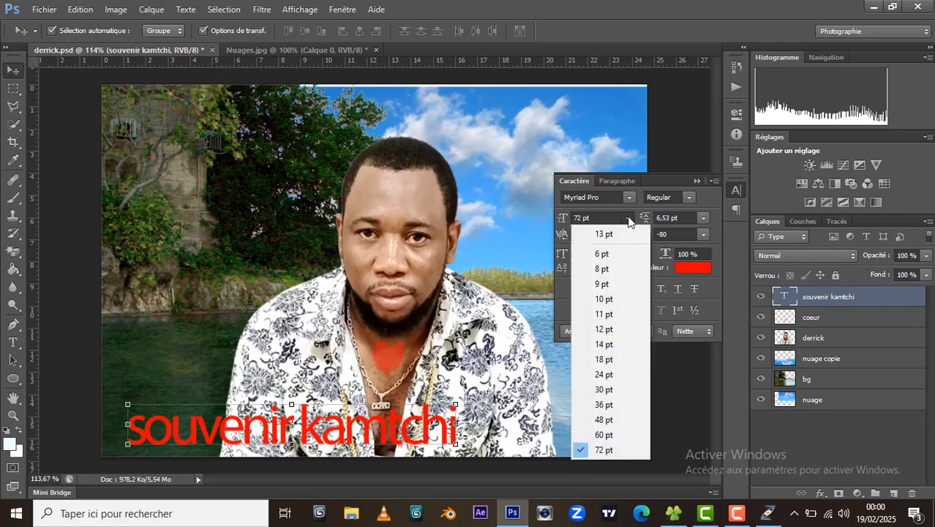
left_click(606, 389)
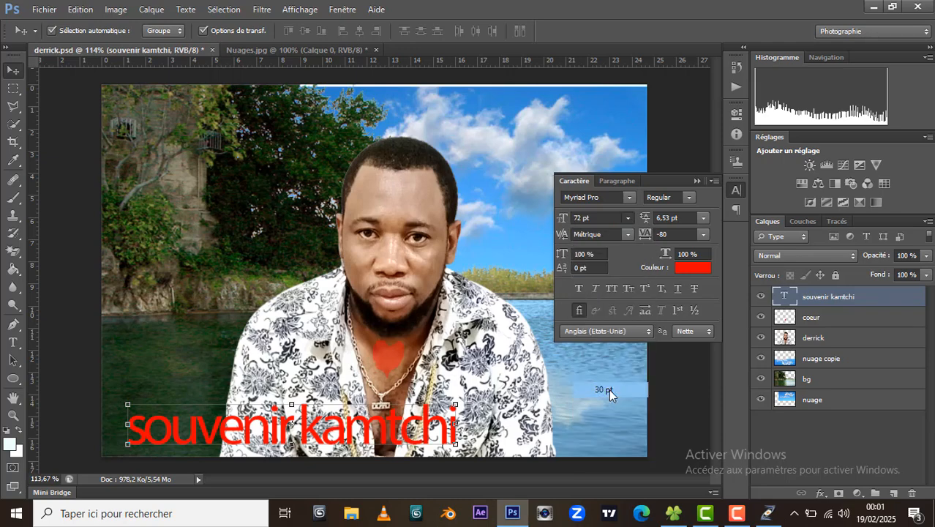
left_click(626, 218)
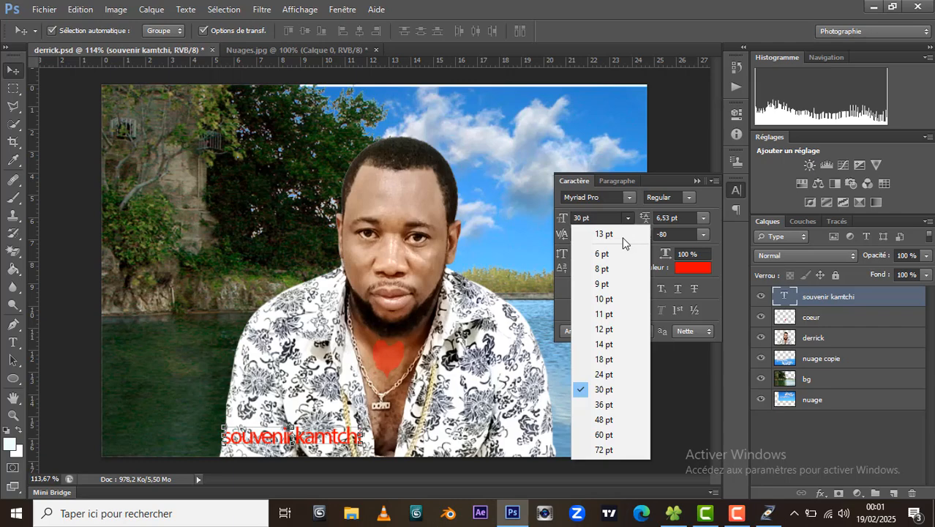
left_click(606, 434)
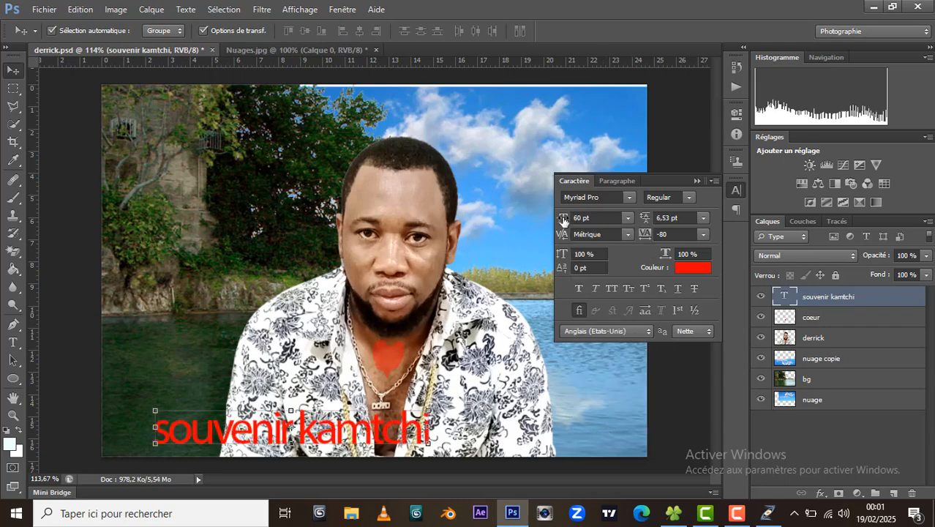
Step: Set the red text's font size to 81 pt and position it across the chest just below the heart
left_click_drag(563, 219, 618, 223)
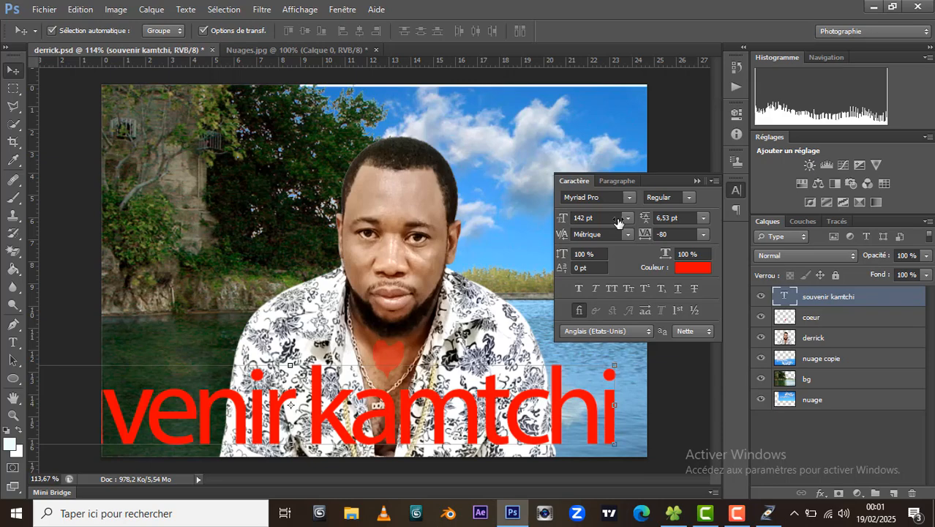
left_click_drag(561, 221, 544, 227)
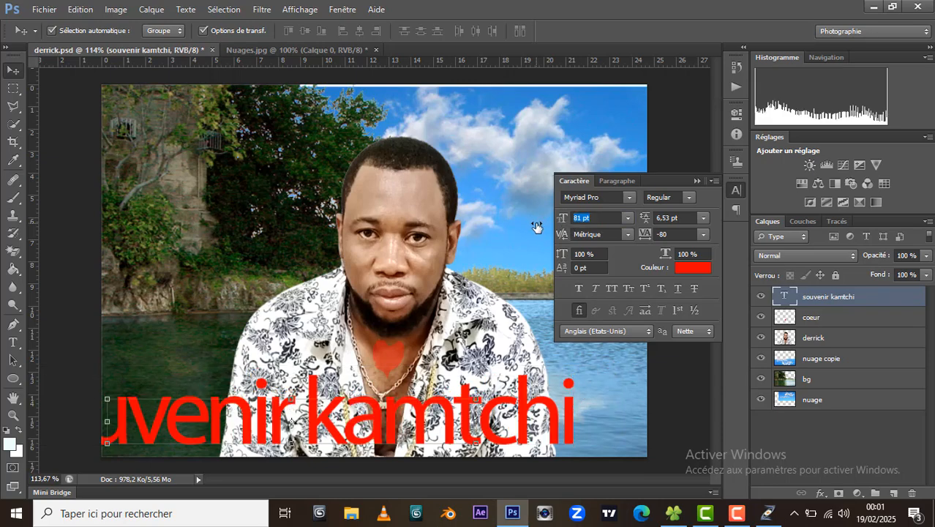
left_click_drag(290, 422, 371, 418)
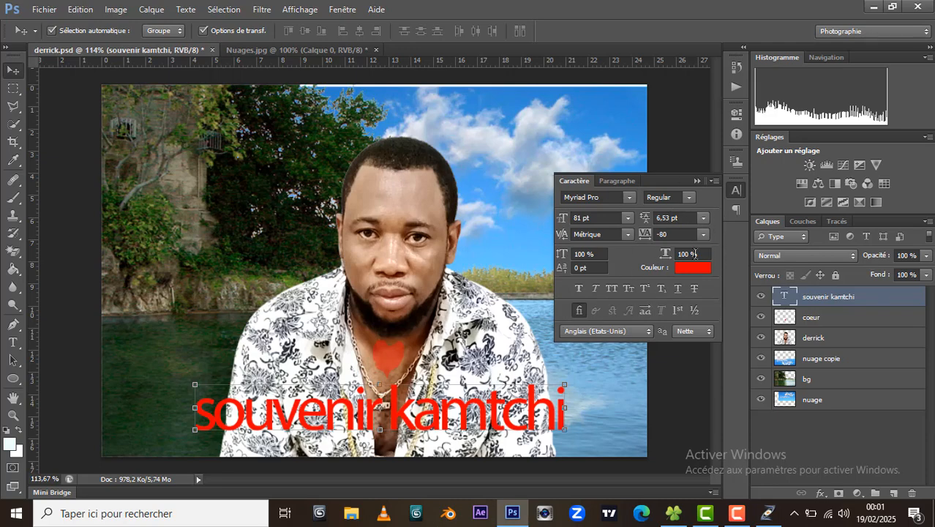
left_click(697, 180)
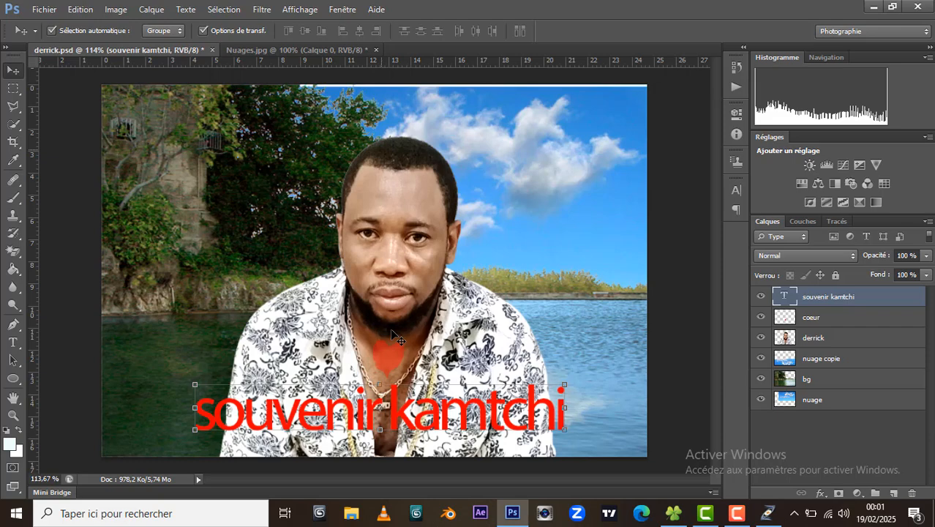
Step: Recolour only the person's name in the text line blue with a hue of 241°, and commit the edit
left_click(16, 343)
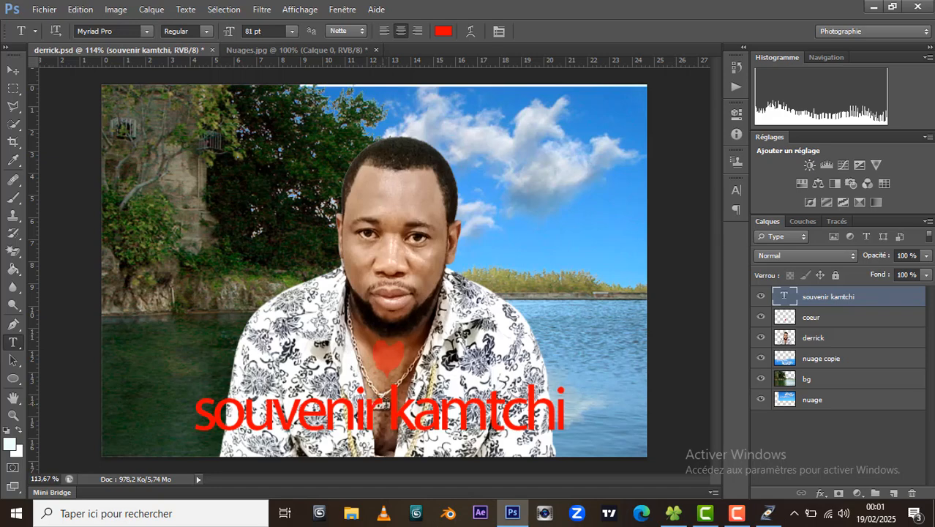
left_click(385, 437)
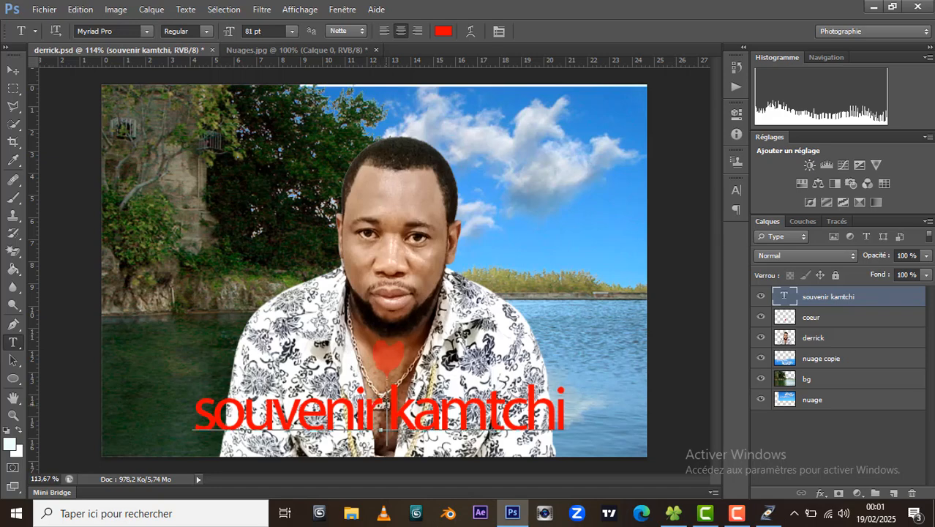
left_click_drag(421, 403, 563, 405)
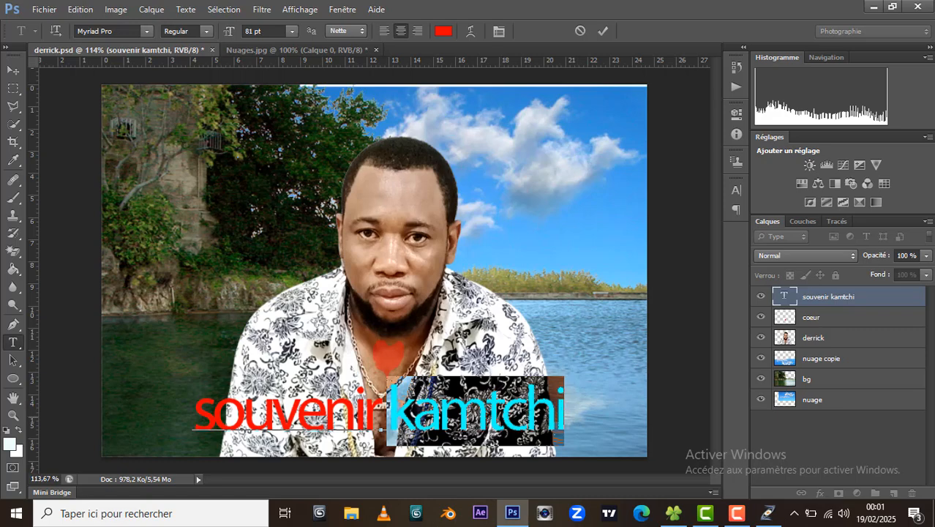
left_click(440, 32)
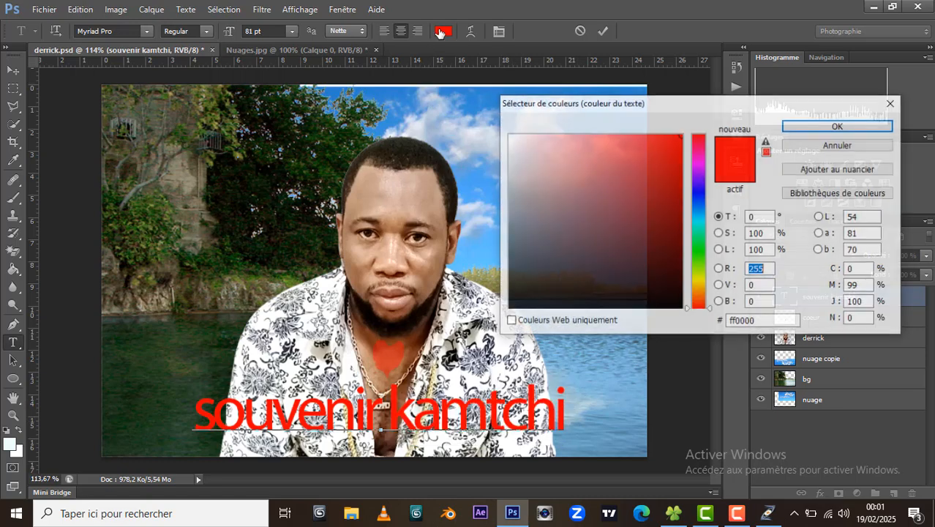
left_click(697, 196)
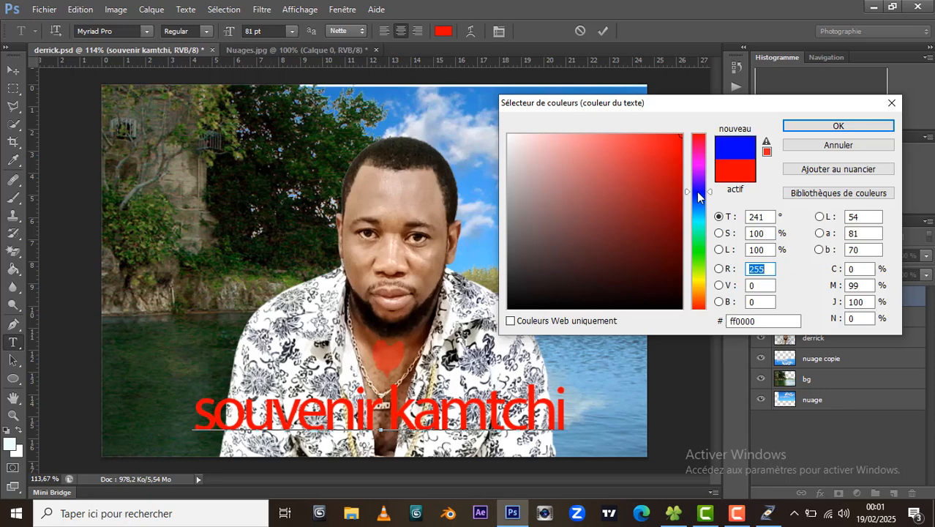
left_click(838, 126)
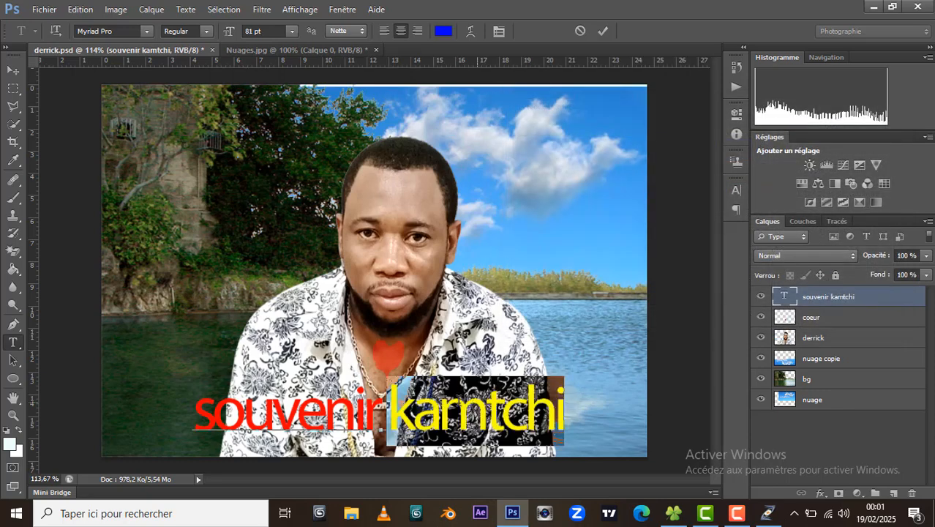
left_click(599, 31)
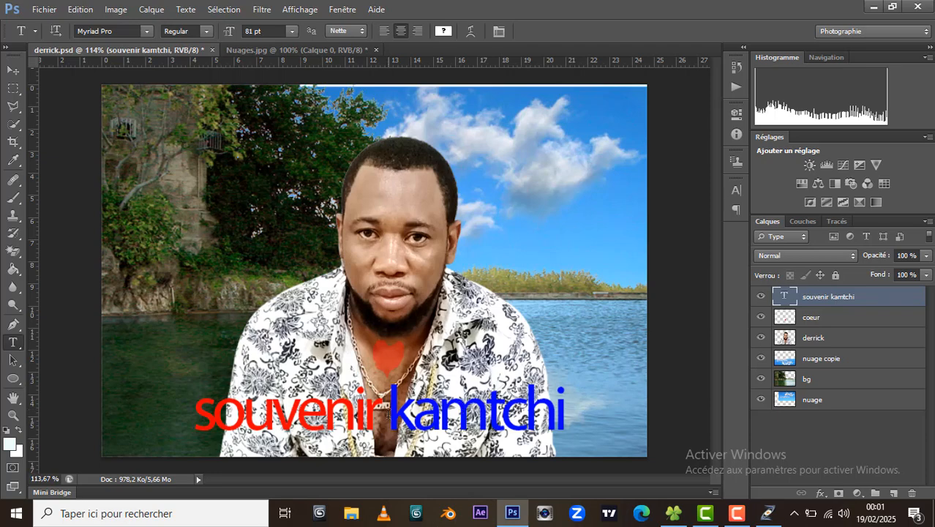
Step: Enlarge only the word "souvenir" to 105 pt and commit the text edit
left_click_drag(380, 407, 192, 410)
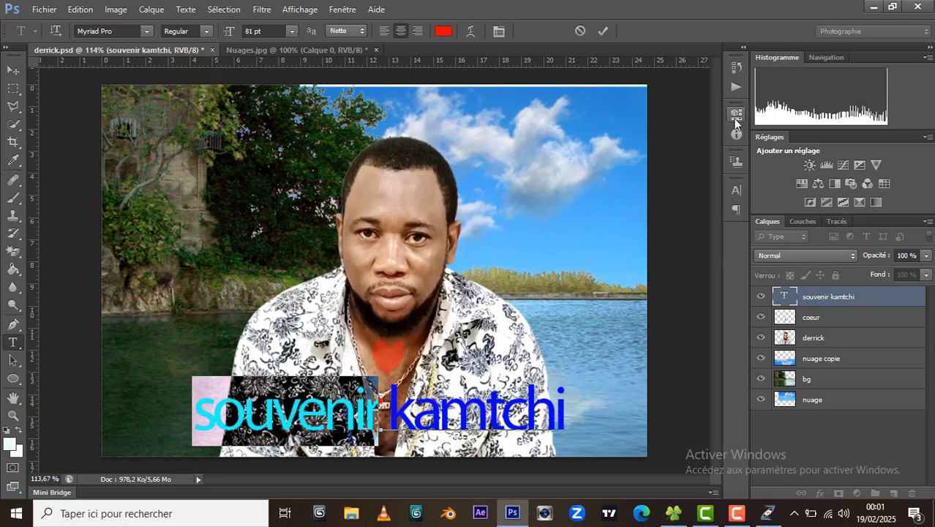
left_click(735, 189)
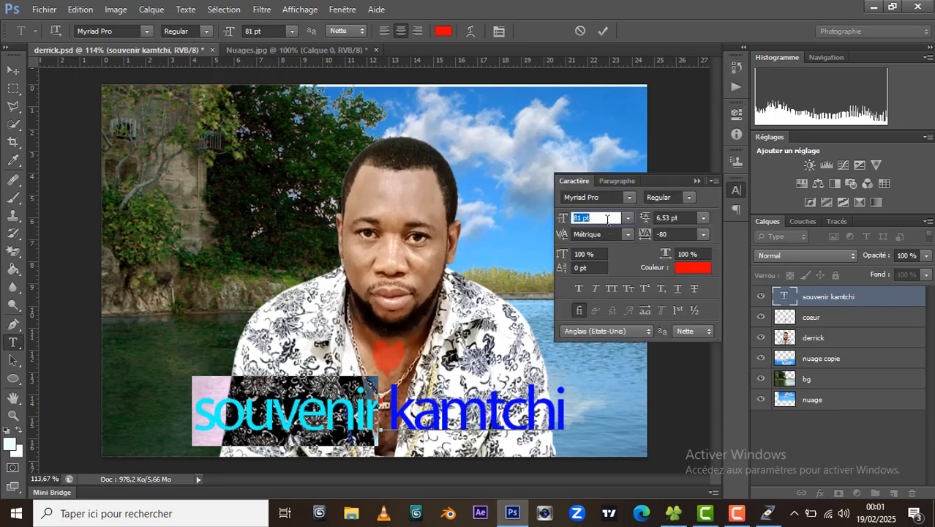
left_click_drag(560, 221, 575, 221)
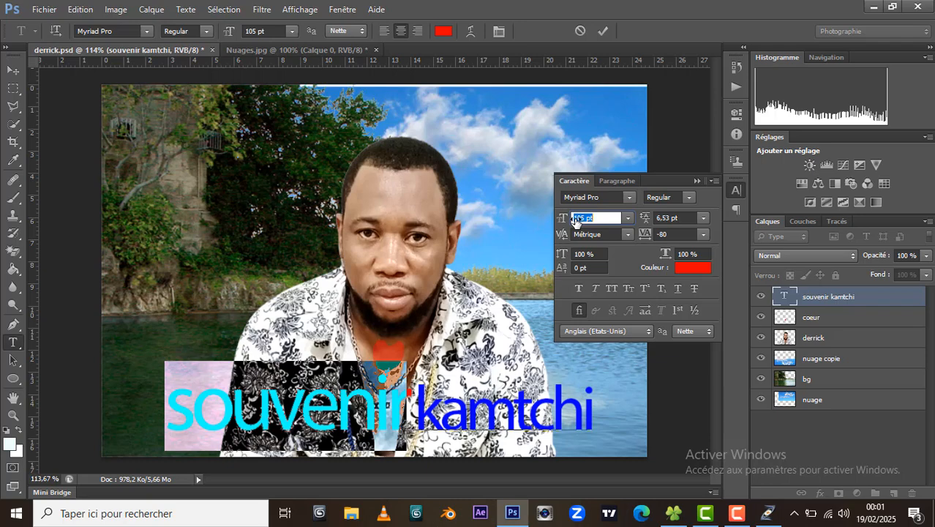
left_click(603, 32)
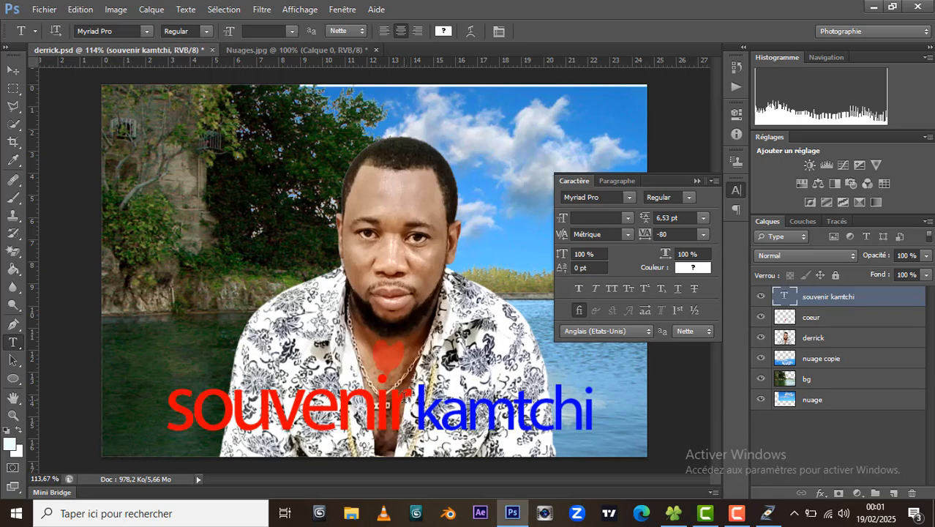
left_click(696, 180)
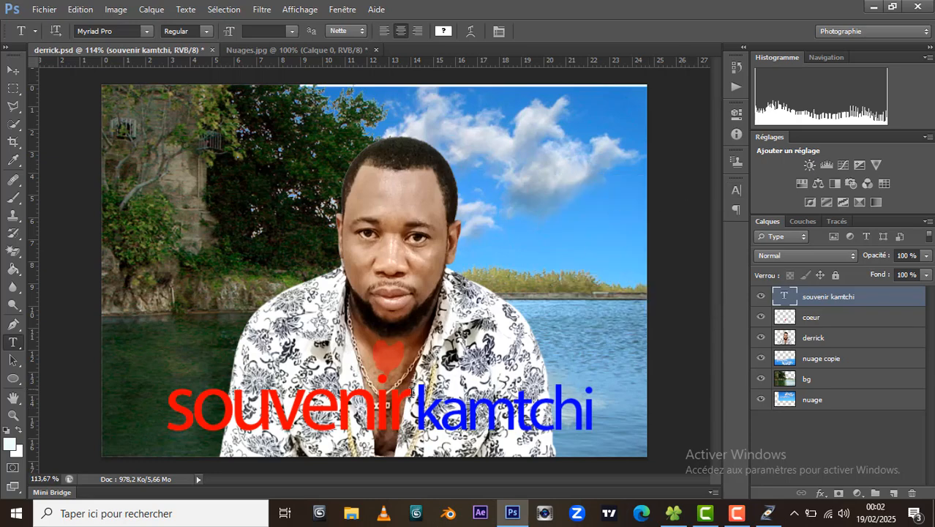
Step: Recolour the word "souvenir" bright green and commit the text edit
left_click_drag(413, 399, 166, 403)
left_click(736, 191)
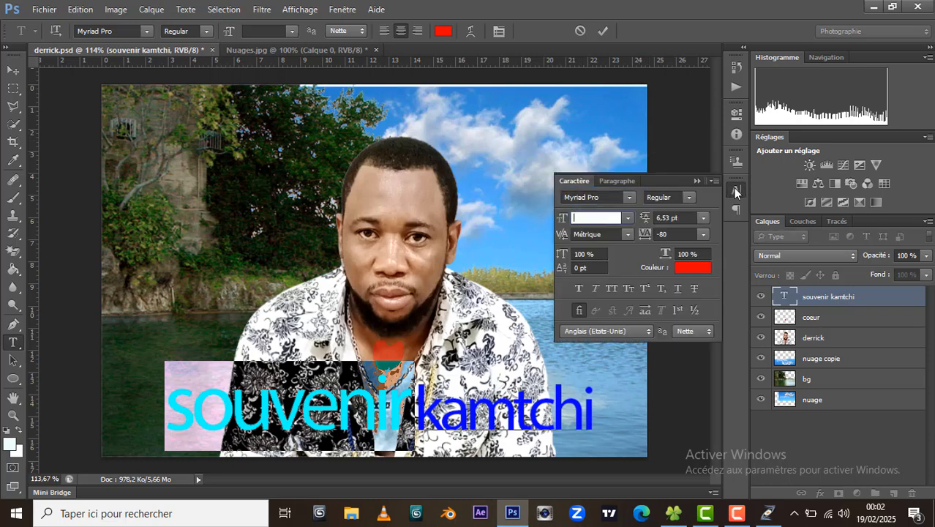
left_click(692, 267)
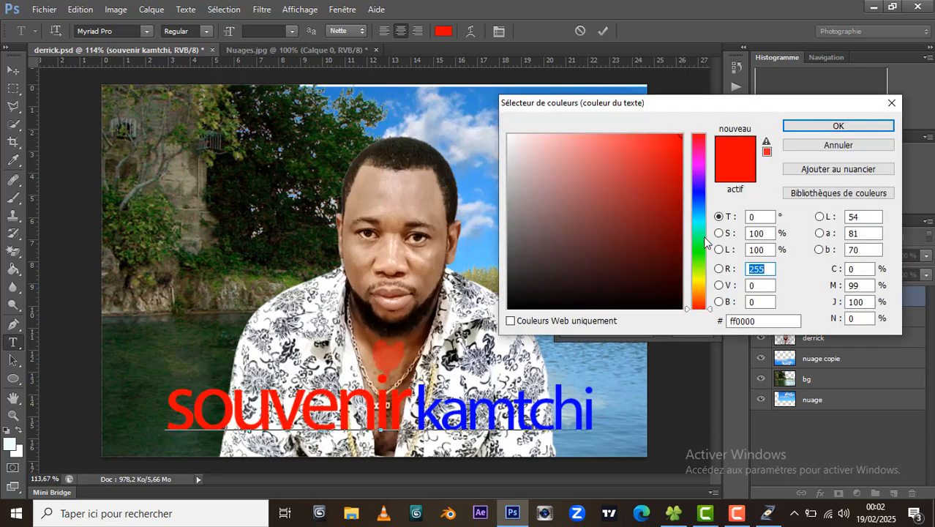
left_click(702, 243)
left_click(795, 126)
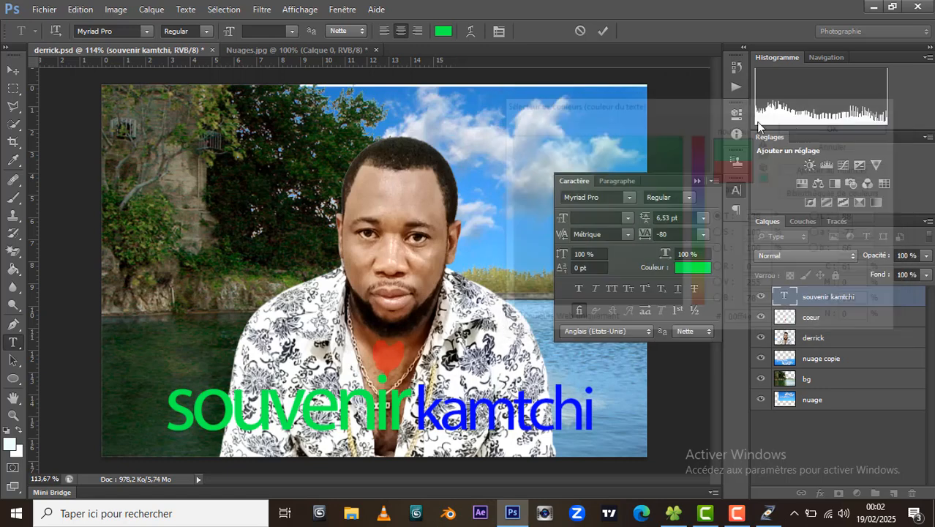
left_click(603, 33)
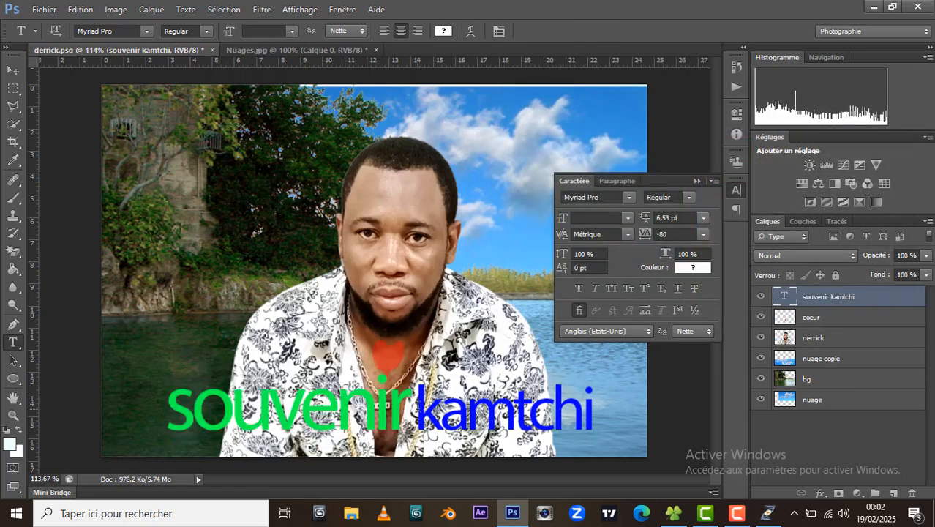
Step: Set the person's name in the text line to the Old English Text MT font and commit it
left_click_drag(415, 407, 632, 404)
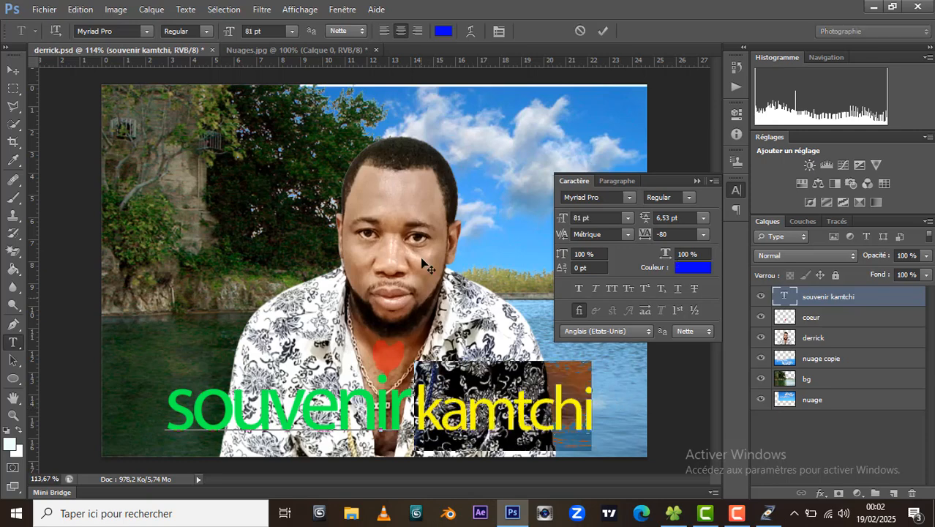
left_click(150, 32)
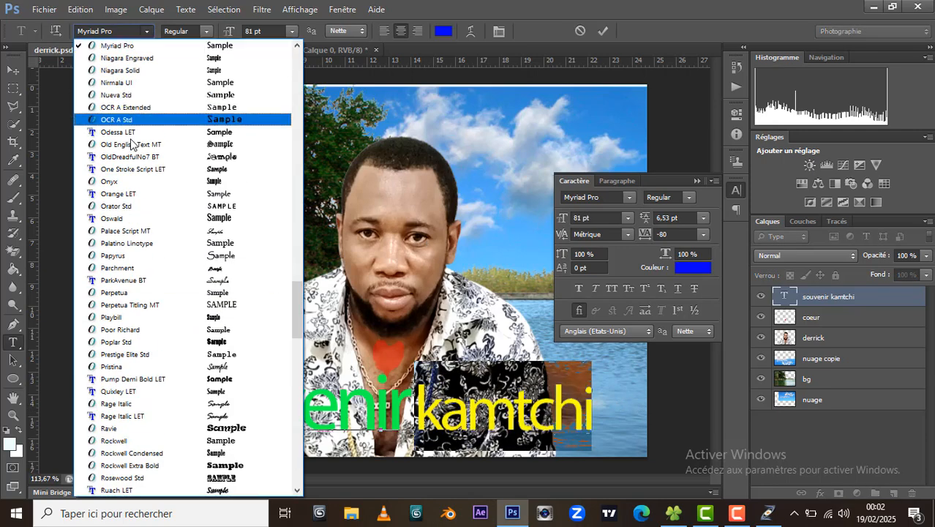
left_click(131, 140)
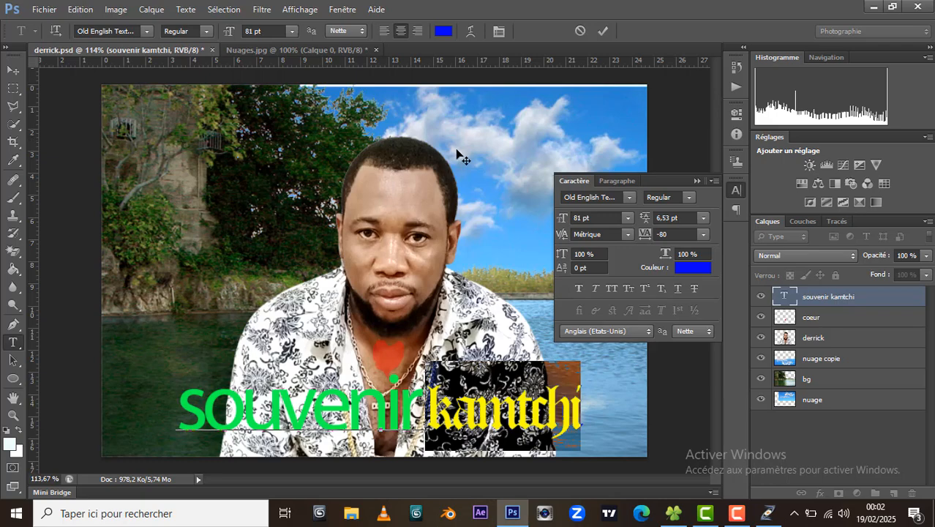
left_click(602, 31)
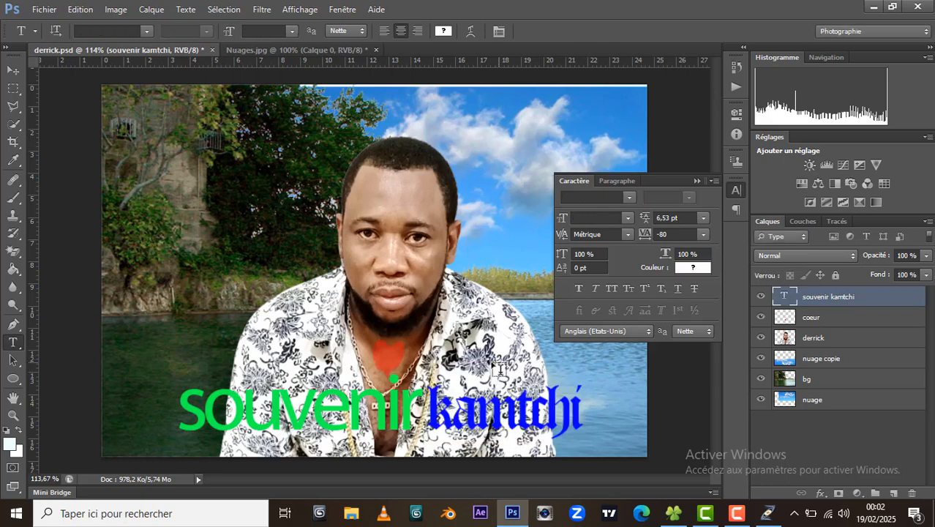
Step: Try the text layer beneath the portrait layer, and move it back to the top of the layer stack
left_click(697, 181)
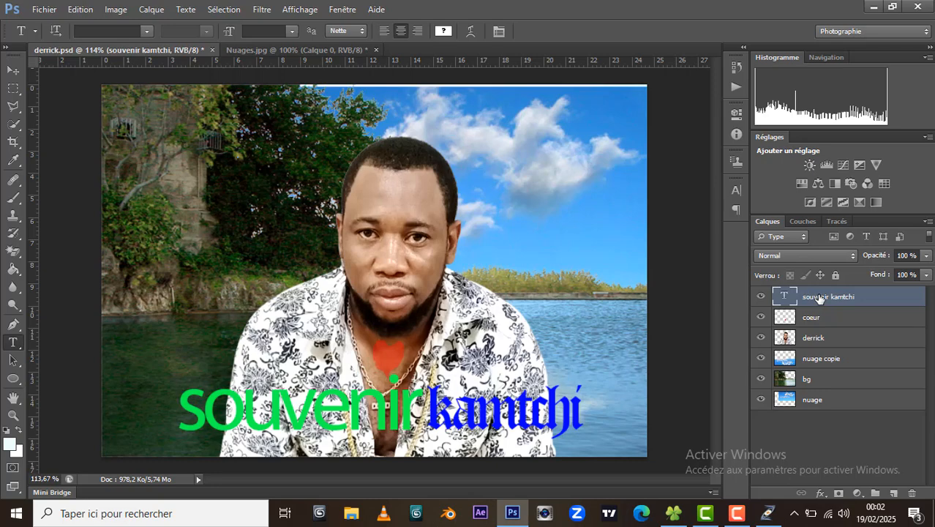
left_click_drag(818, 300, 812, 344)
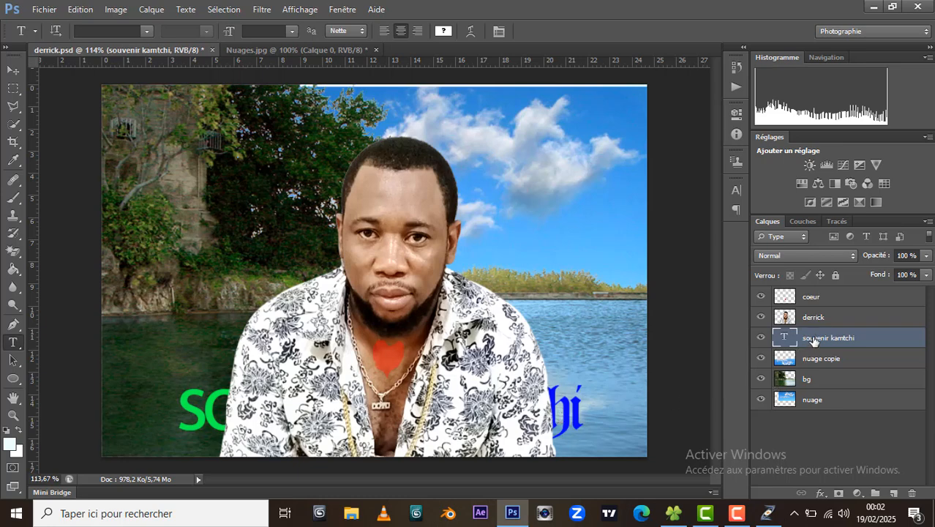
left_click_drag(813, 341, 811, 292)
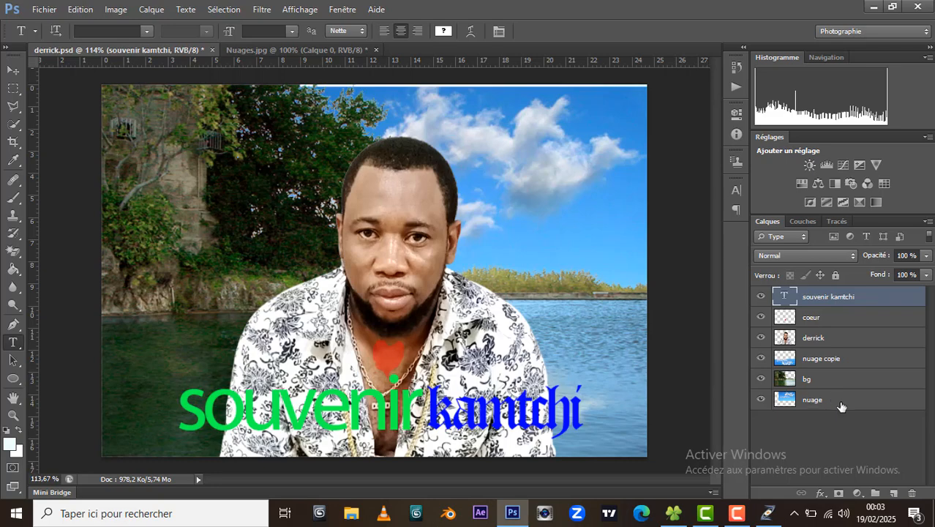
Step: Add a red stroke (Contour) layer style with a size of 8 px to the text layer
left_click(821, 494)
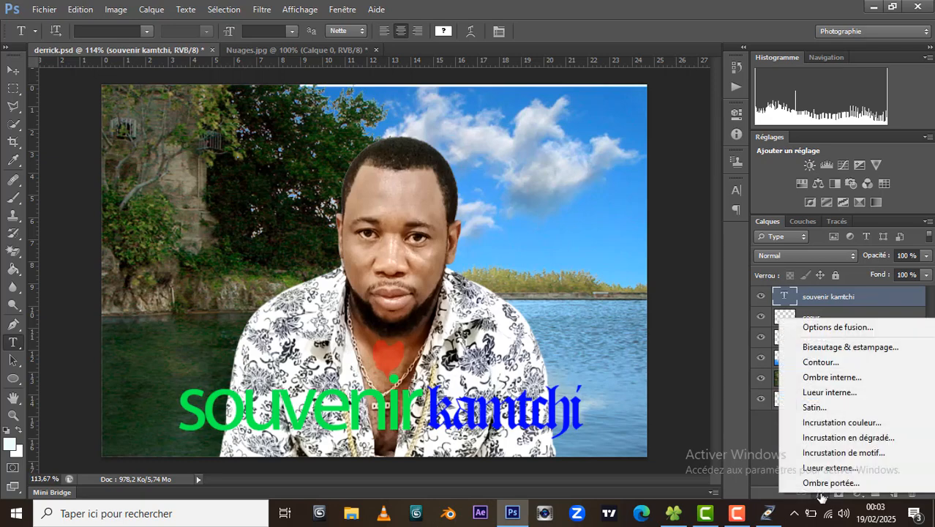
left_click(828, 328)
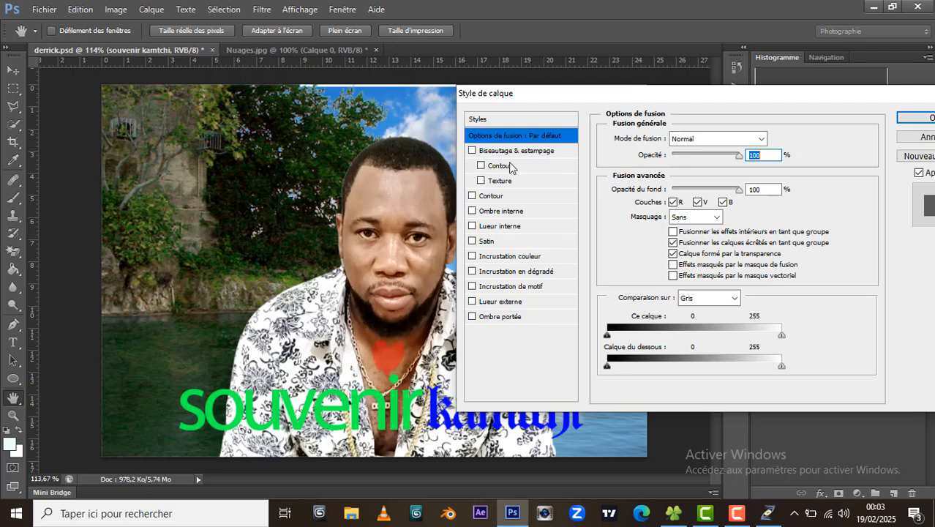
left_click(498, 200)
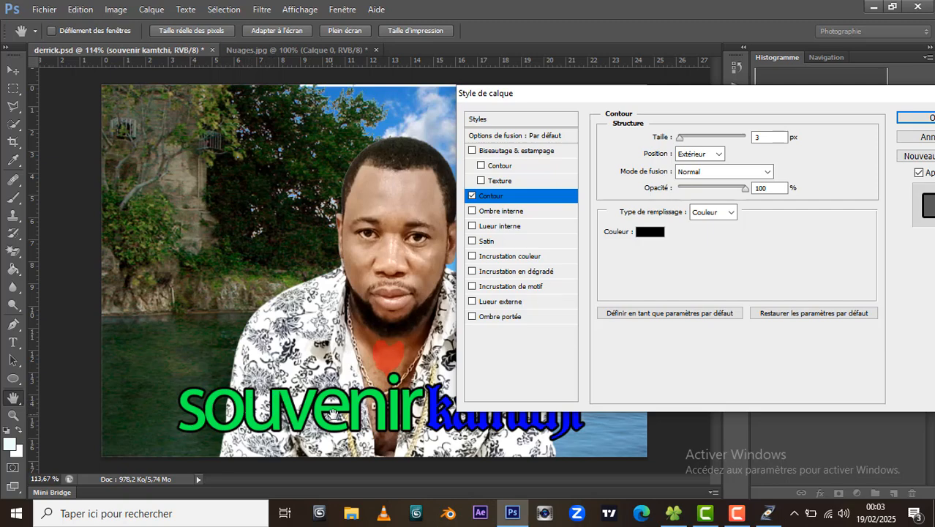
left_click(646, 233)
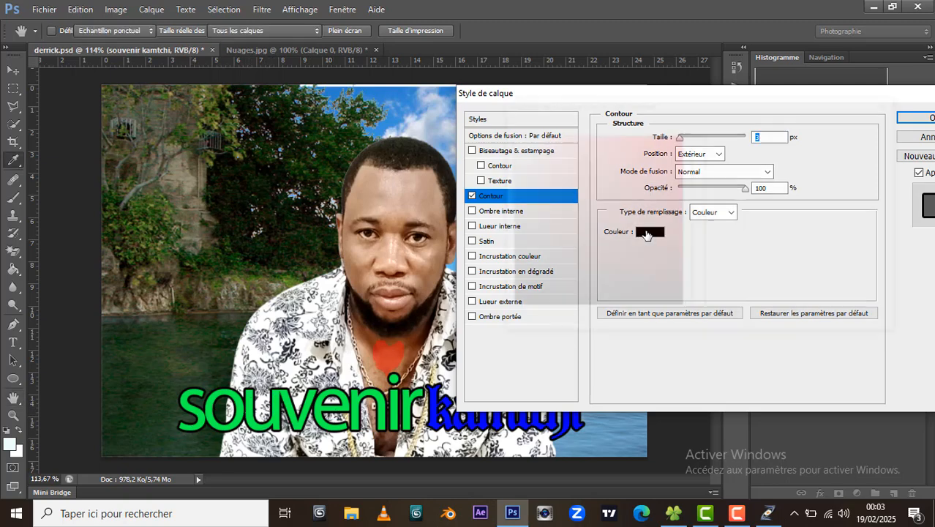
type("255")
left_click(831, 126)
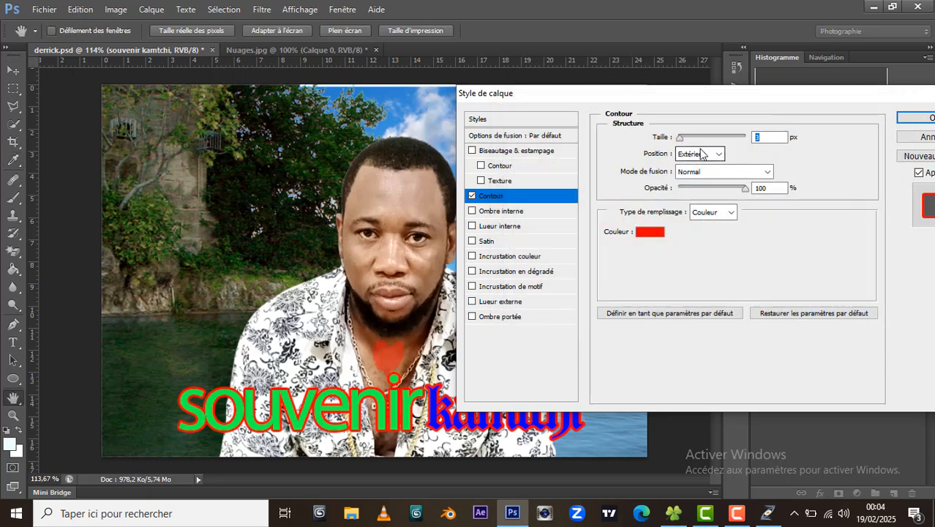
left_click_drag(680, 139, 685, 142)
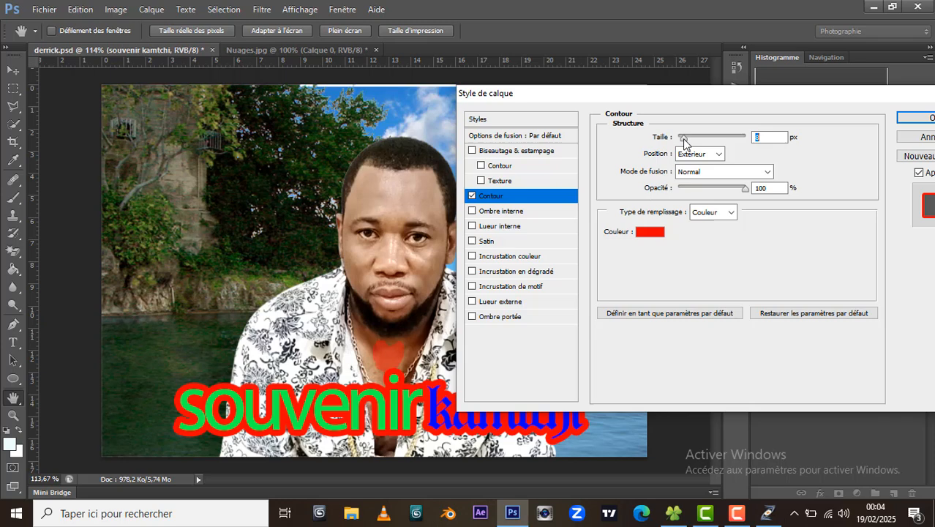
Step: Try the Intérieur position for the text stroke, and return it to Extérieur with 100% opacity
left_click(719, 154)
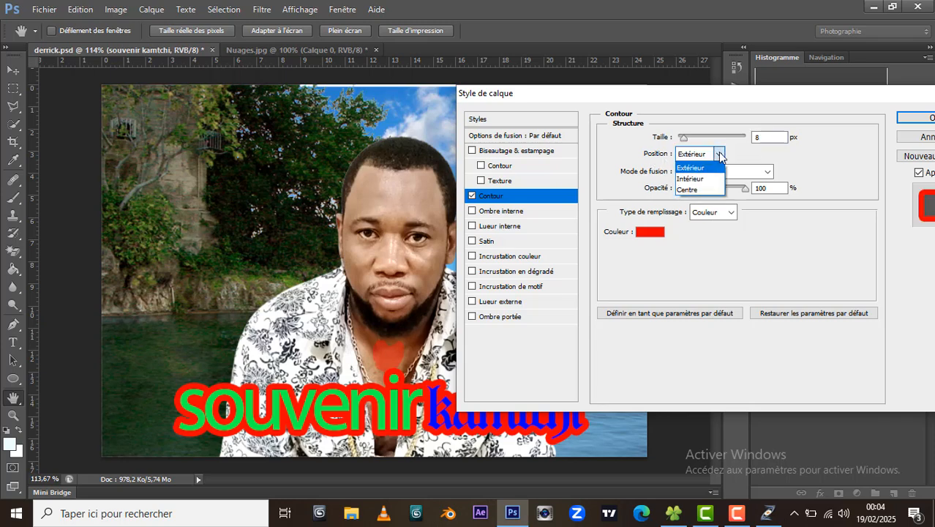
left_click(716, 187)
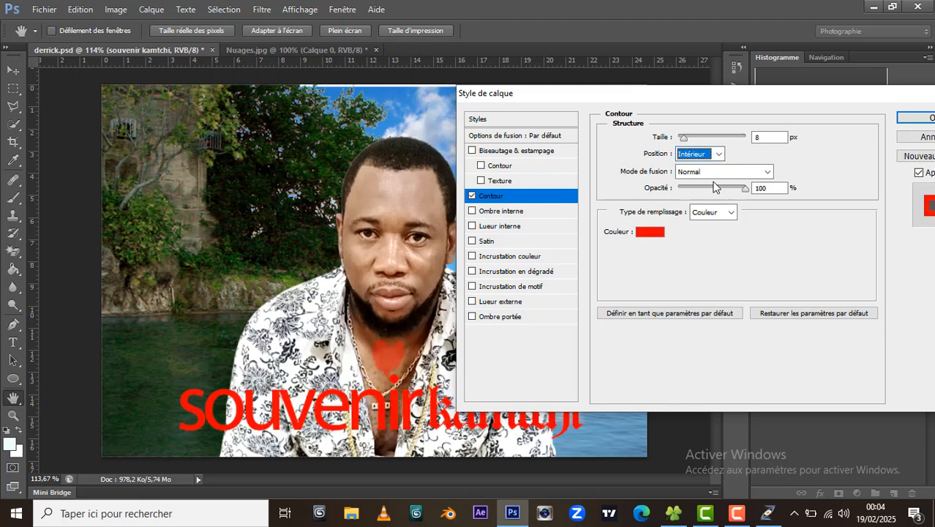
left_click(719, 154)
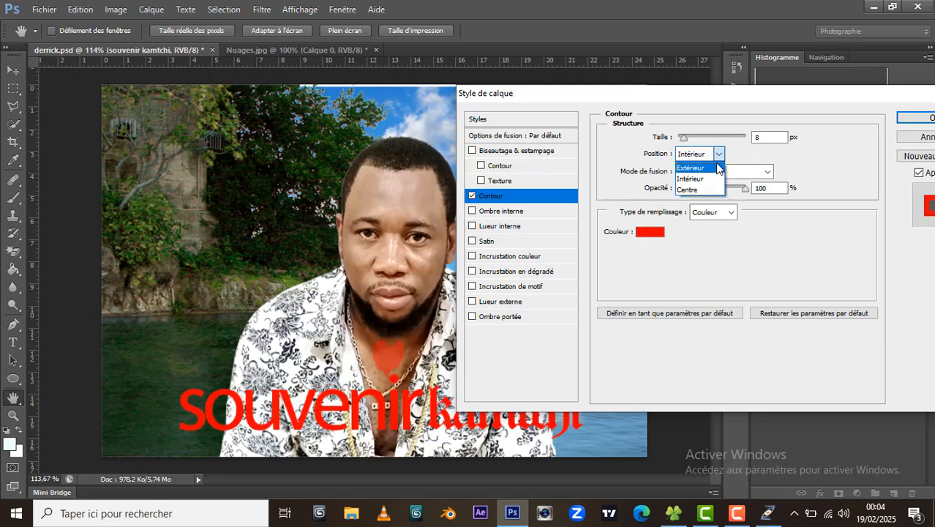
left_click(718, 168)
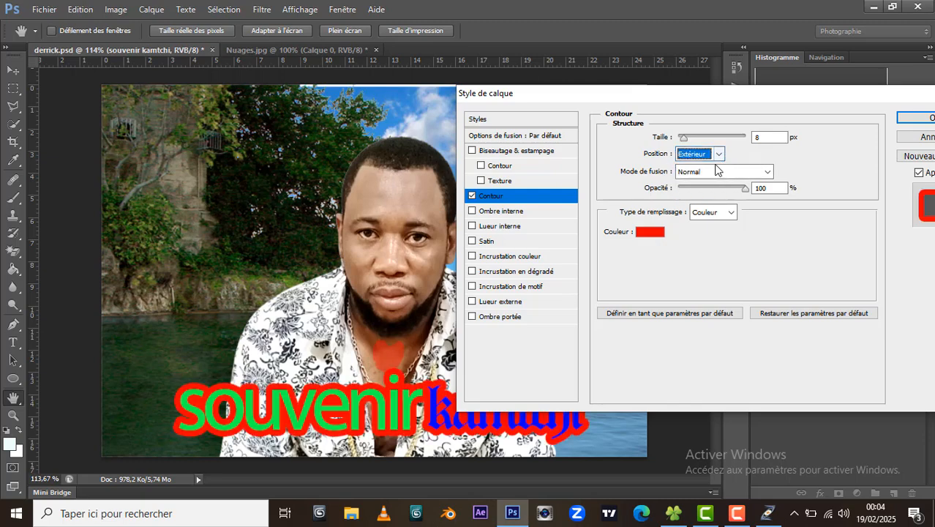
left_click(745, 188)
mouse_move(745, 192)
left_mouse_down()
mouse_move(704, 209)
mouse_move(706, 191)
mouse_move(761, 188)
left_mouse_up()
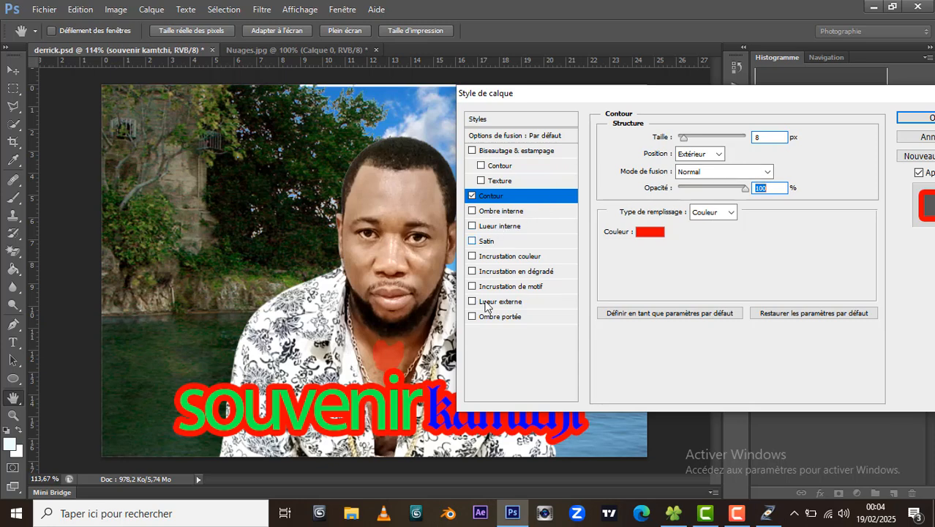
Step: Add a Biseautage & estampage effect to the text layer and apply the layer style
left_click(504, 151)
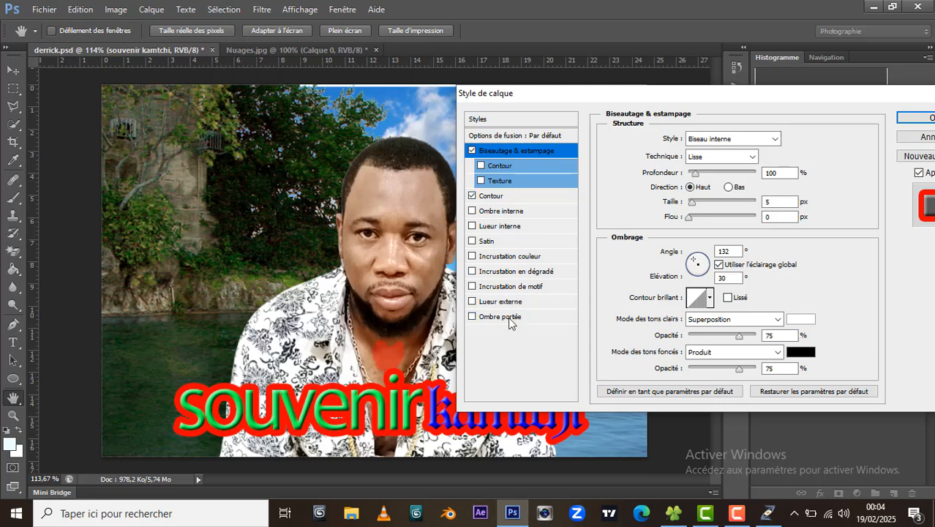
left_click(920, 120)
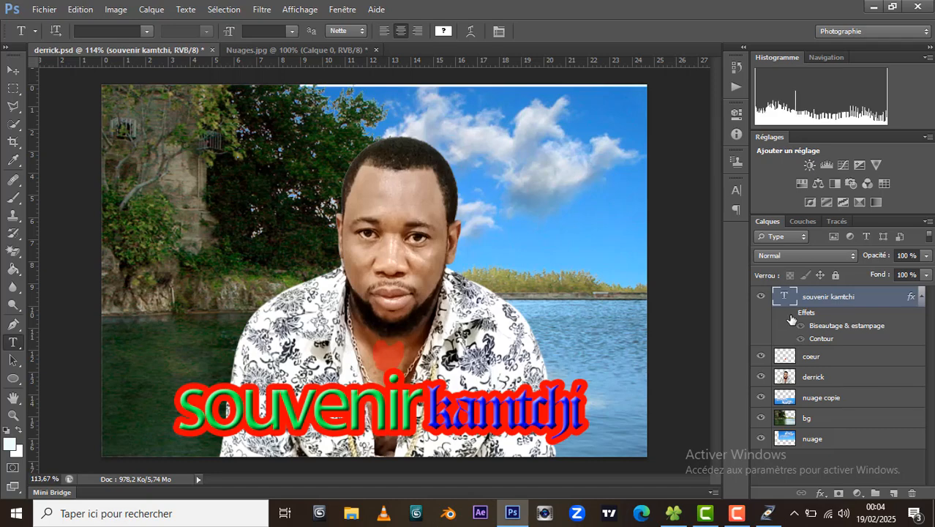
Step: Compare the text without and with its layer effects, and collapse the effects list
left_click(789, 313)
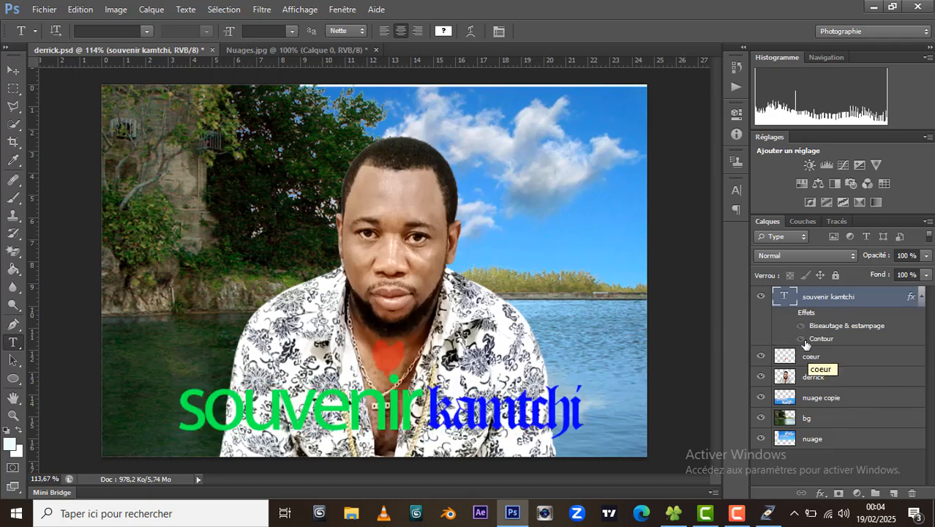
left_click(790, 314)
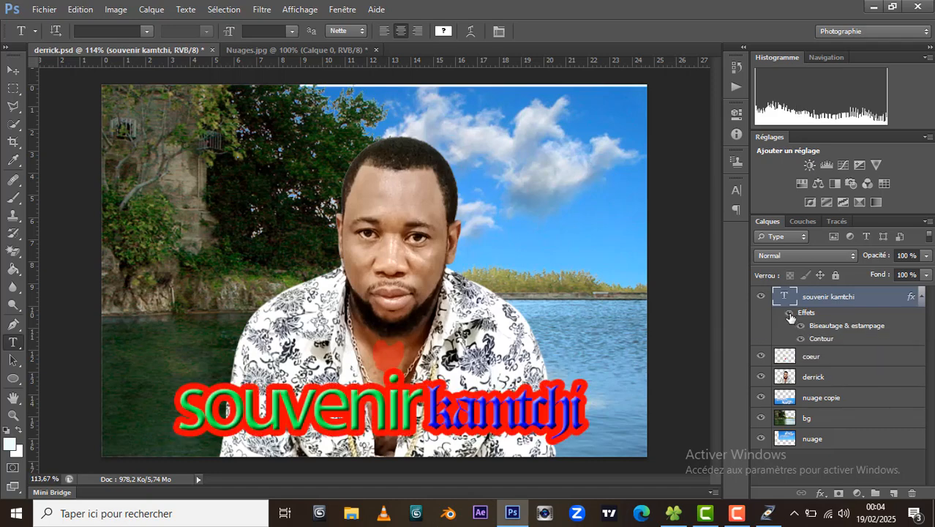
left_click(921, 298)
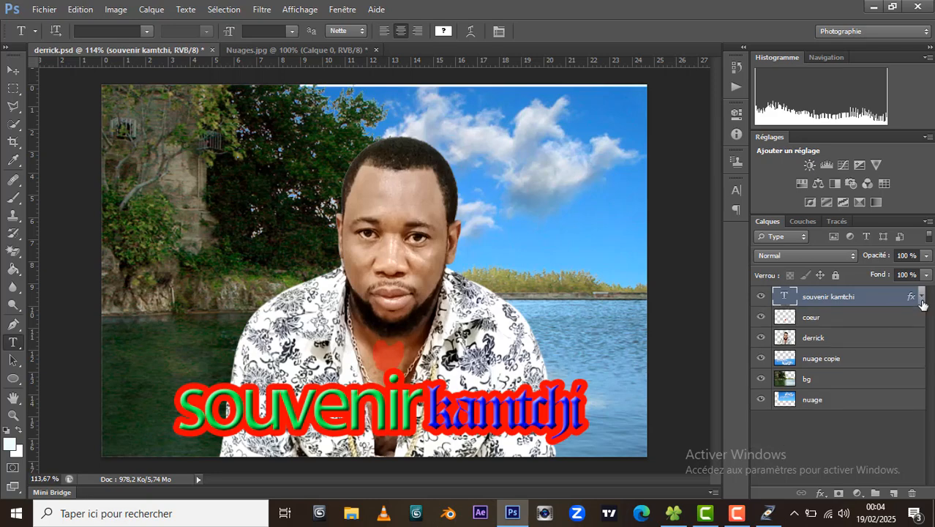
left_click(922, 299)
left_click(921, 300)
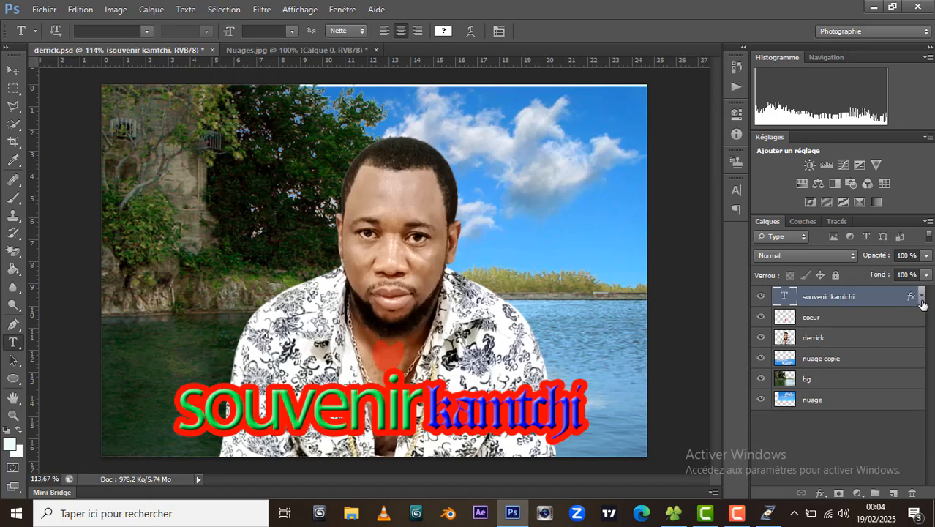
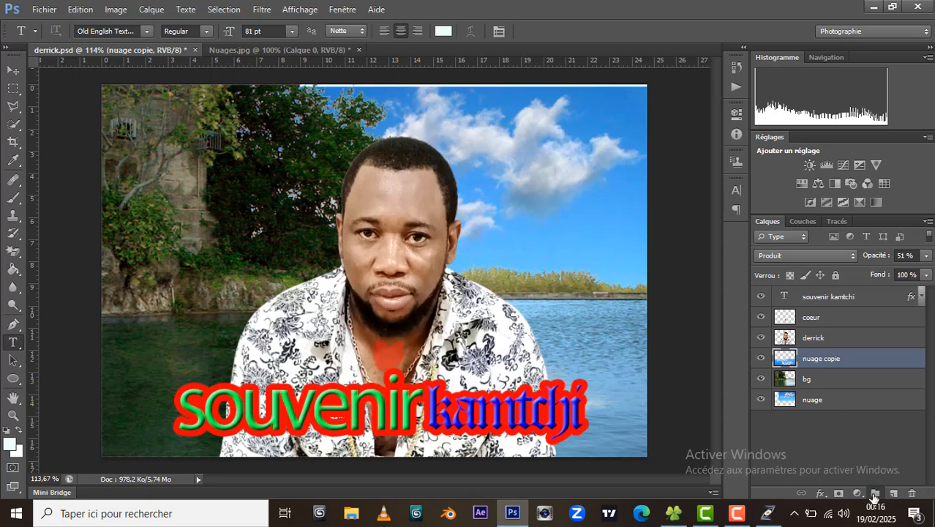
left_click(872, 493)
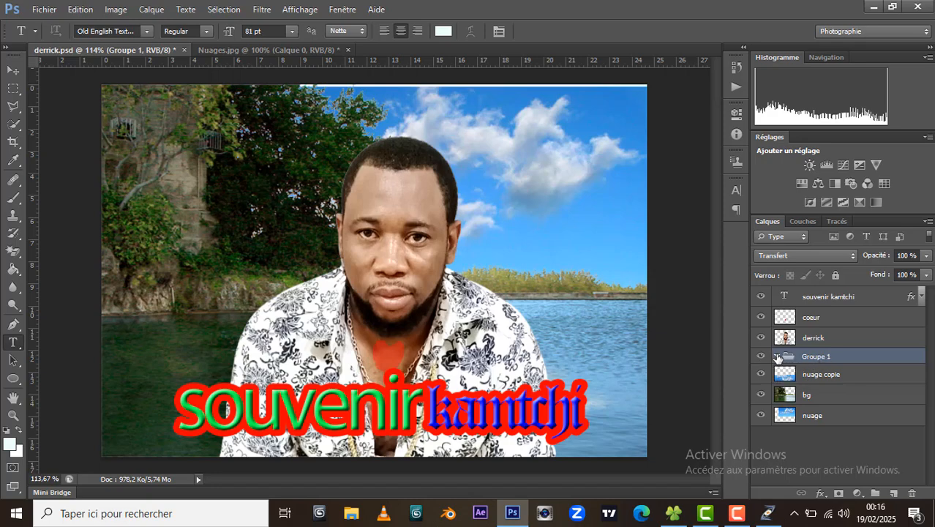
left_click(777, 356)
key("Delete")
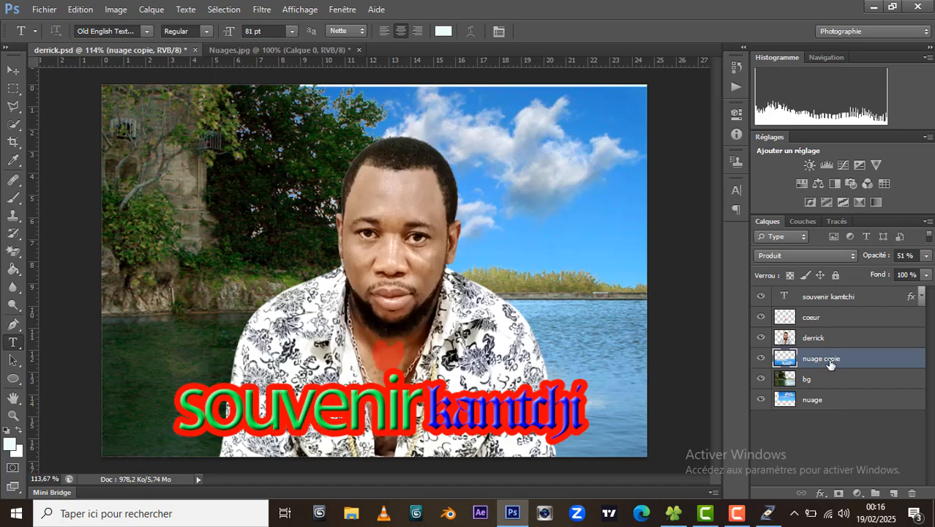
Step: Create a new layer group above the nuage copie layer and name it decor
left_click(874, 494)
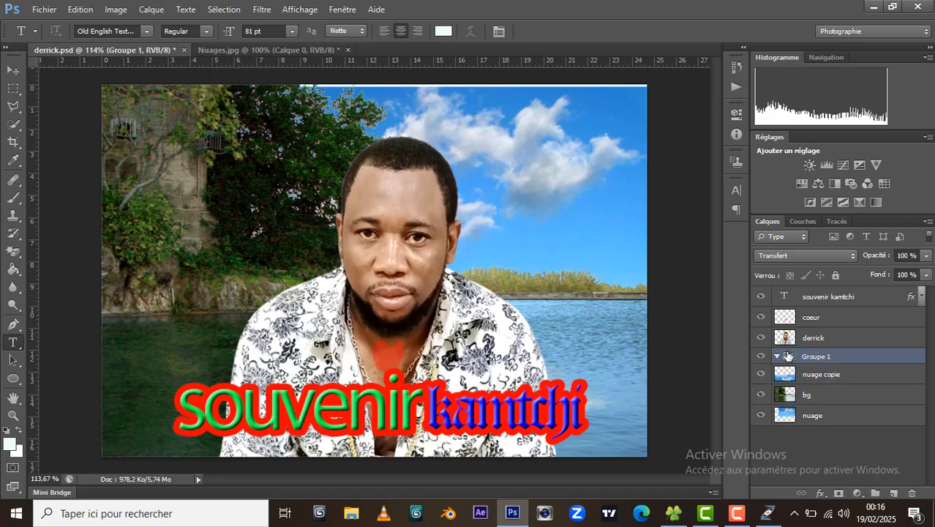
left_click(776, 357)
double_click(816, 356)
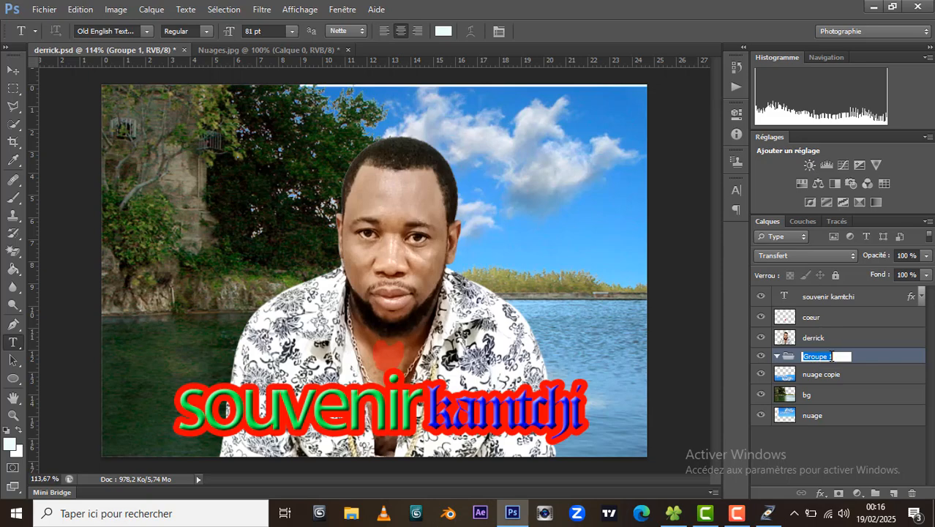
type("decor")
key("Return")
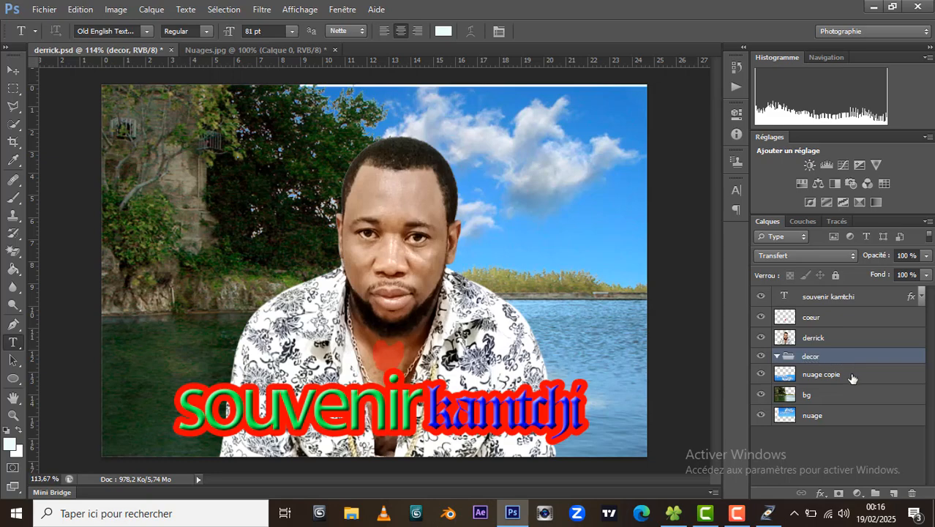
Step: Move the nuage copie layer into the decor group, and check its effect by hiding and showing the group
left_click_drag(813, 378, 822, 360)
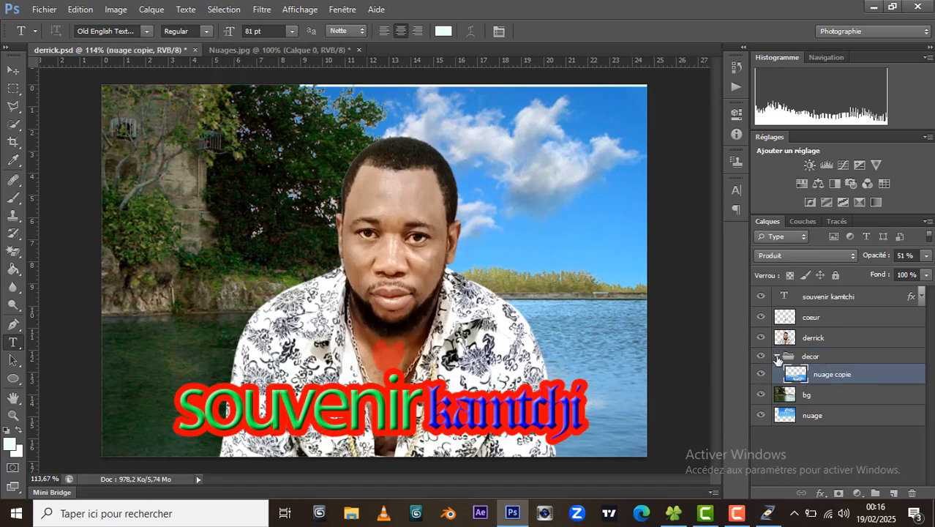
left_click(777, 357)
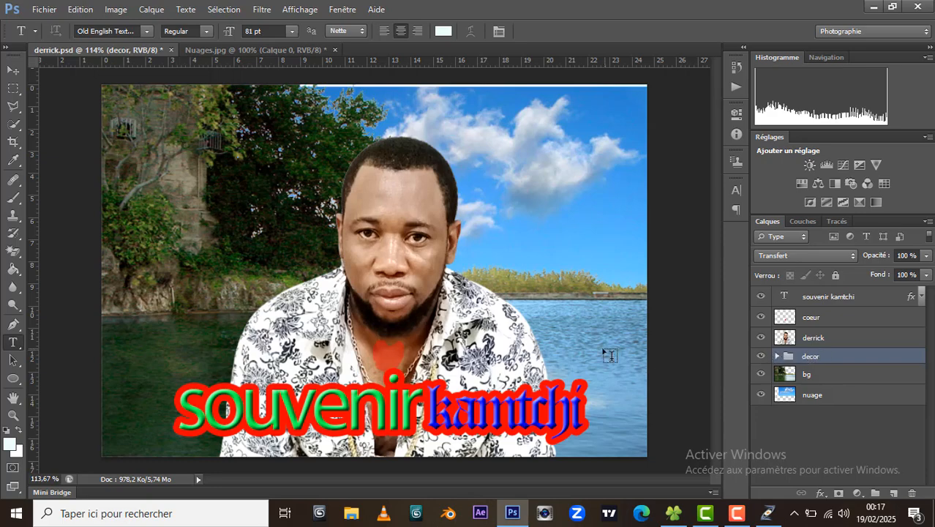
left_click(760, 355)
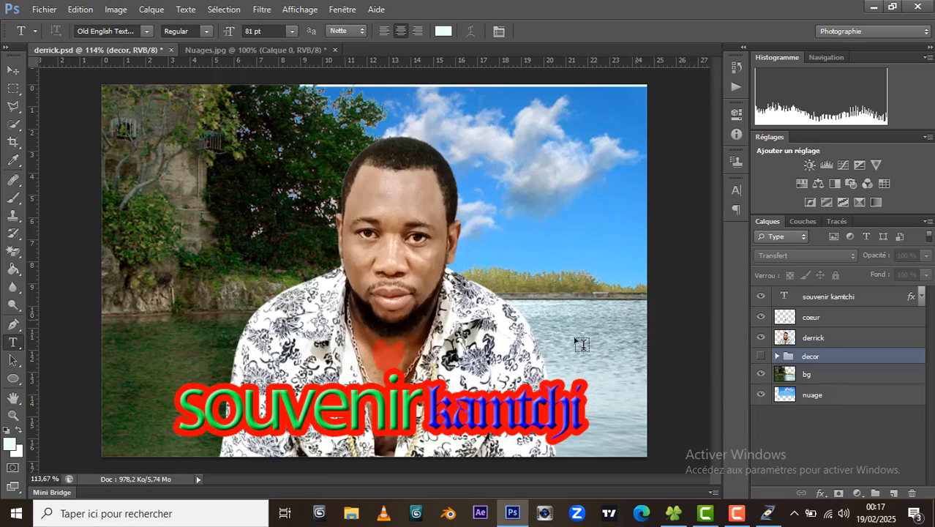
left_click(760, 357)
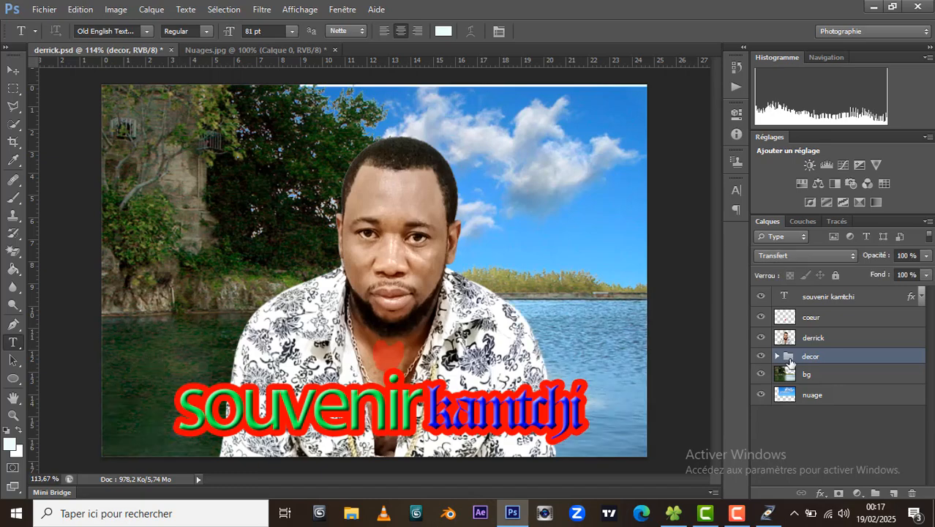
Step: Move the bg and nuage layers into the decor group below nuage copie, and leave the group expanded
left_click_drag(810, 396, 803, 351)
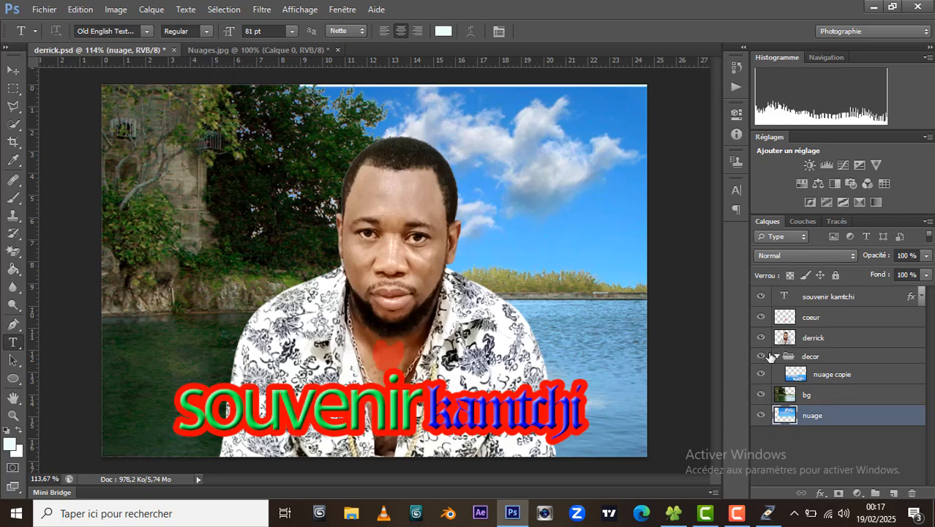
left_click(817, 395)
left_click_drag(817, 395, 781, 358)
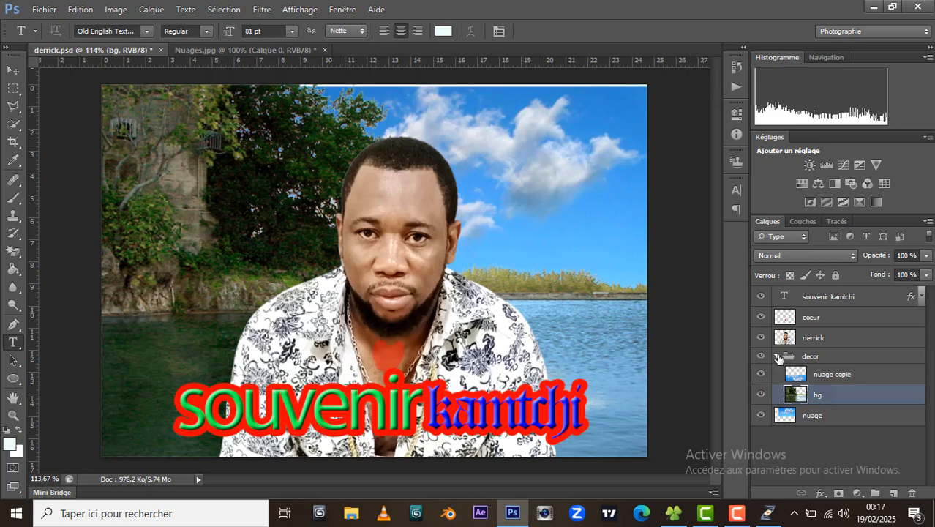
left_click(779, 356)
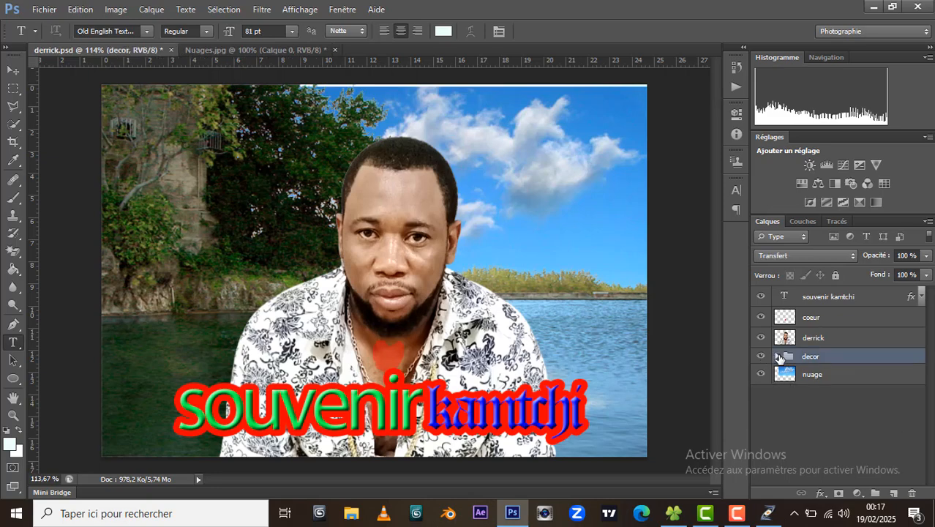
left_click(816, 375)
left_click_drag(814, 375, 818, 356)
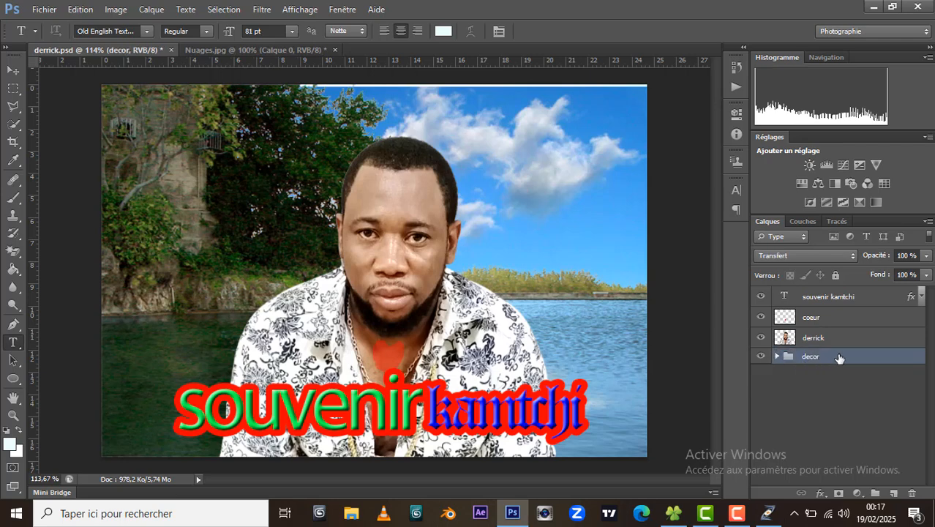
left_click(776, 357)
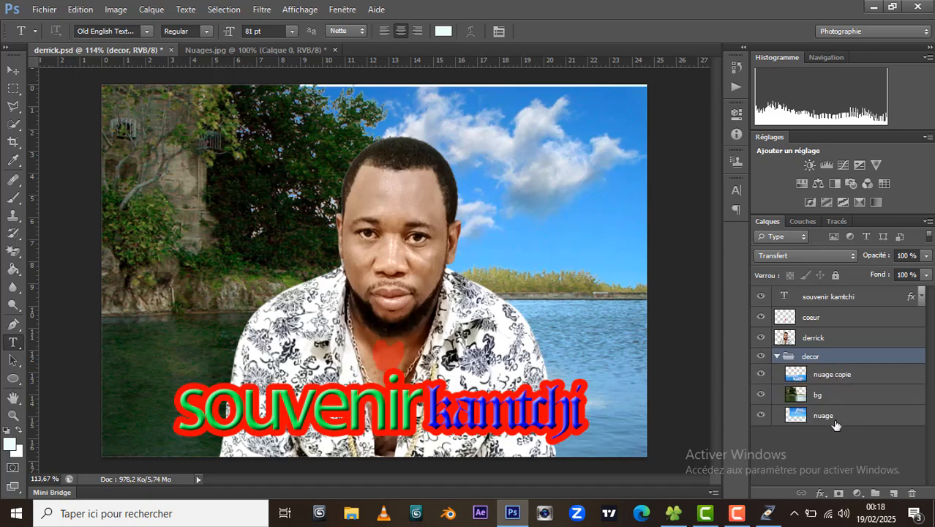
Step: Collapse the decor group and compare the composition with the group hidden and shown
left_click(776, 357)
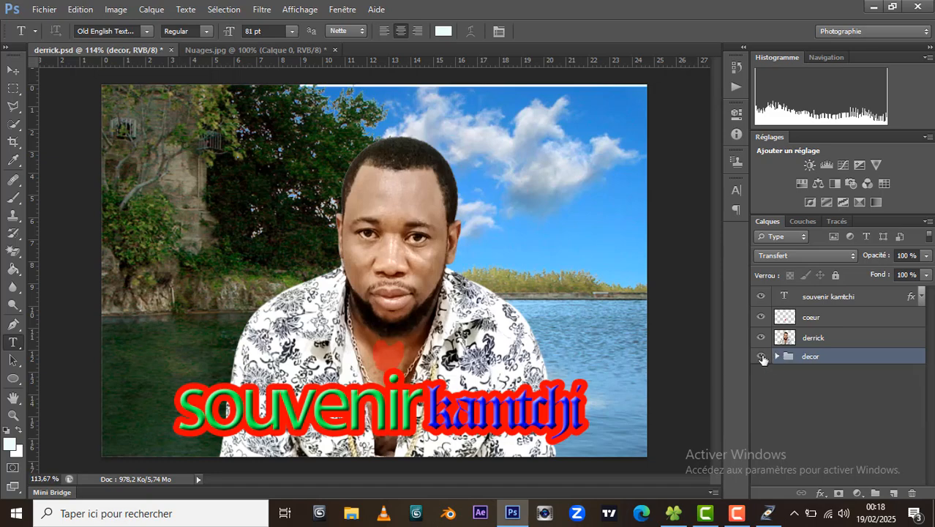
left_click(760, 356)
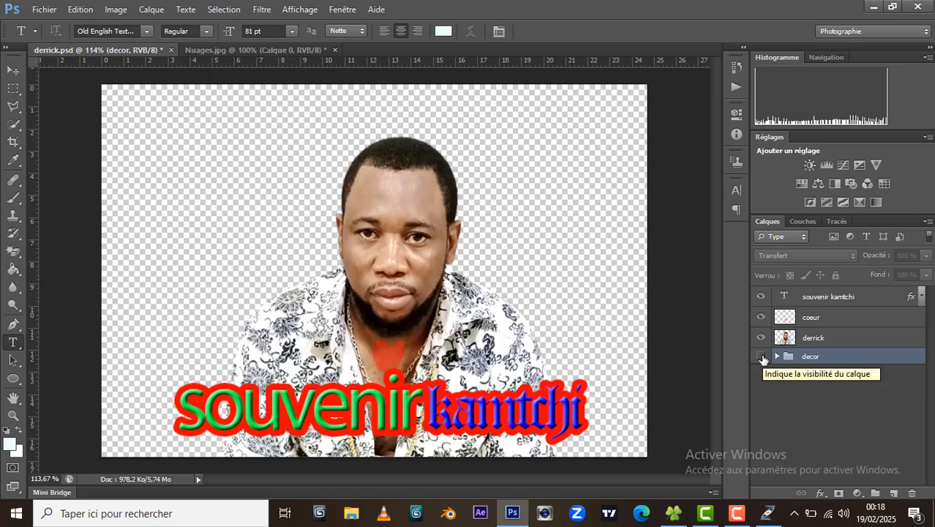
left_click(761, 357)
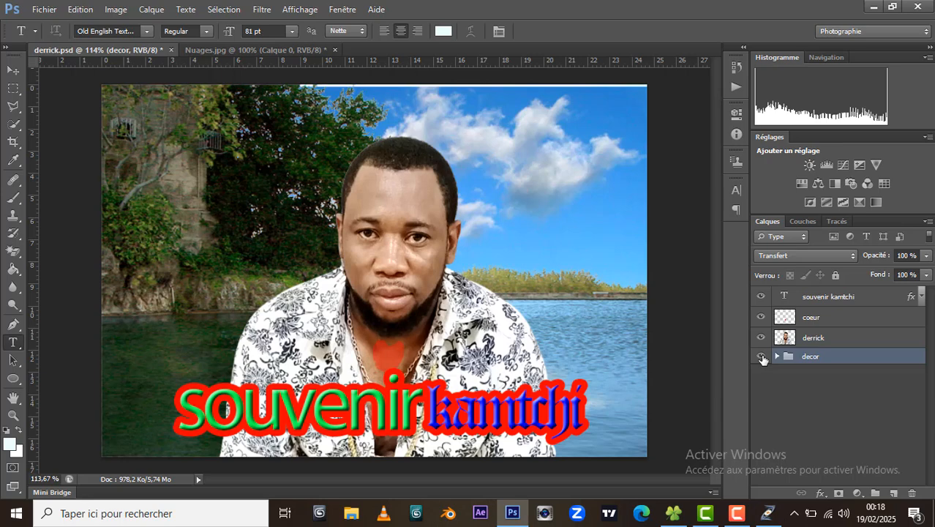
Step: Try to save the document under its current name in Photoshop (*.PSD;*.PDD) format, and cancel without replacing the existing file
left_click(44, 9)
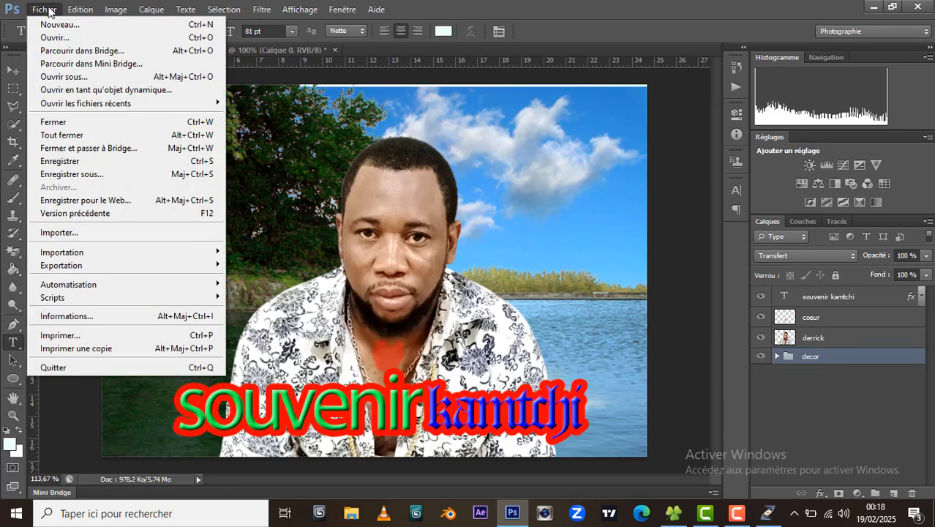
left_click(118, 178)
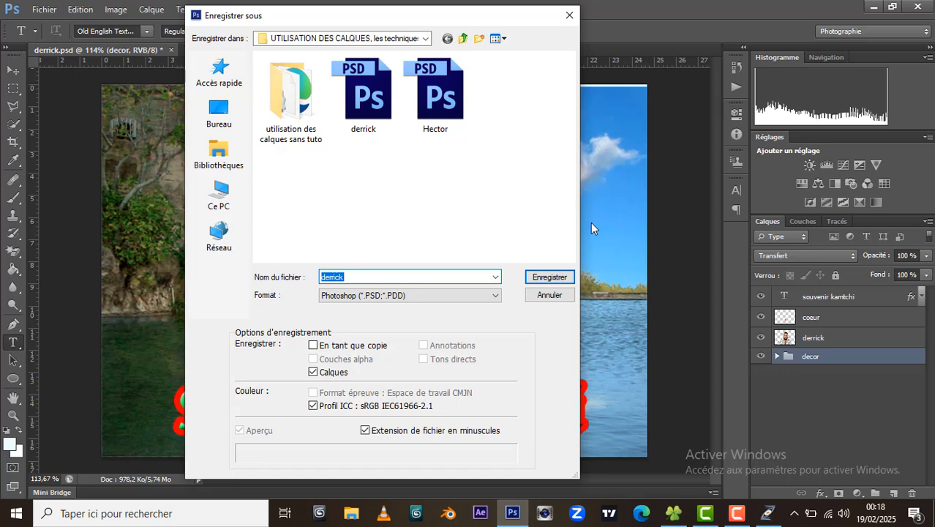
left_click(497, 294)
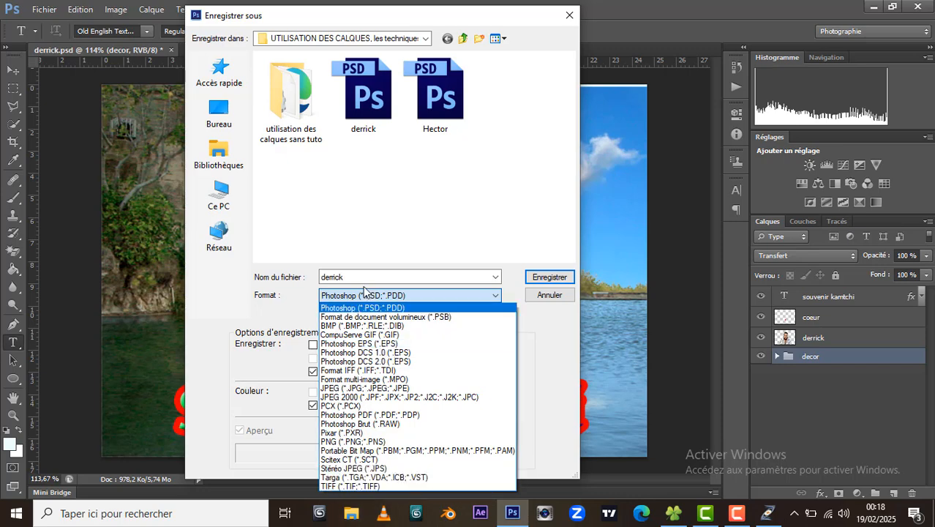
left_click(415, 297)
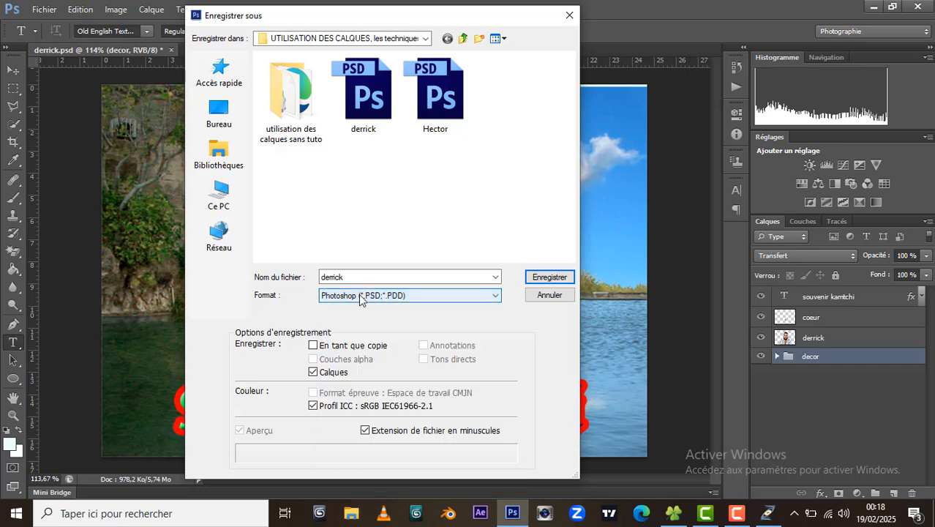
left_click(549, 278)
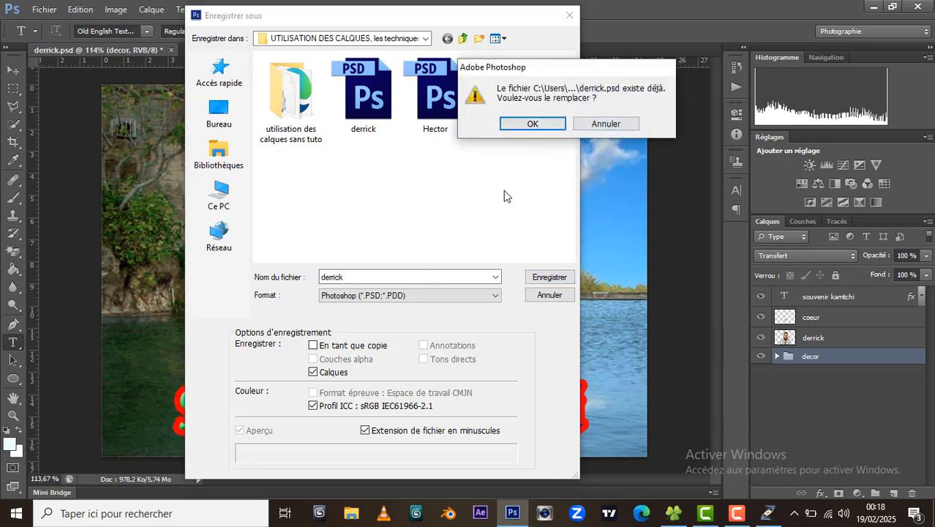
left_click(607, 125)
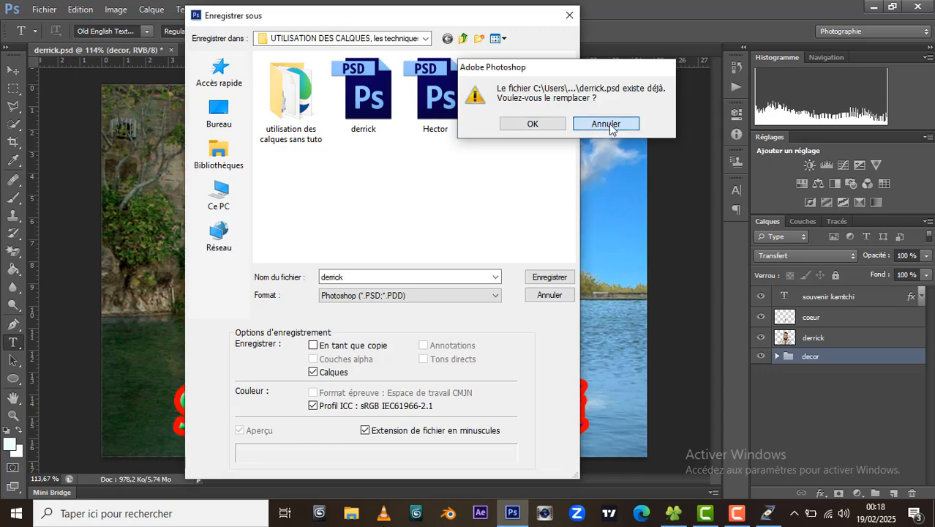
left_click(550, 294)
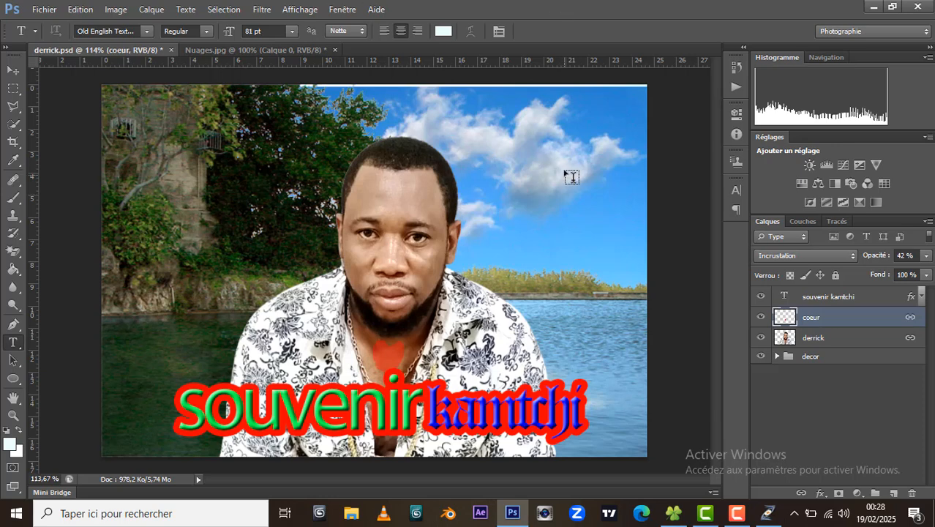
Step: Merge the coeur layer down into the portrait layer, activate the Move tool, and undo the merge
left_click(817, 300)
left_click(816, 319)
left_click(151, 9)
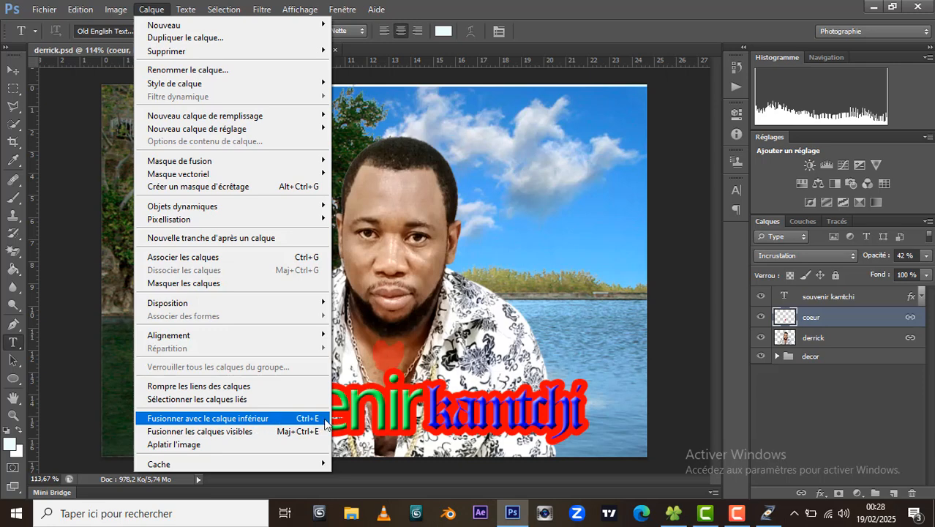
left_click(271, 417)
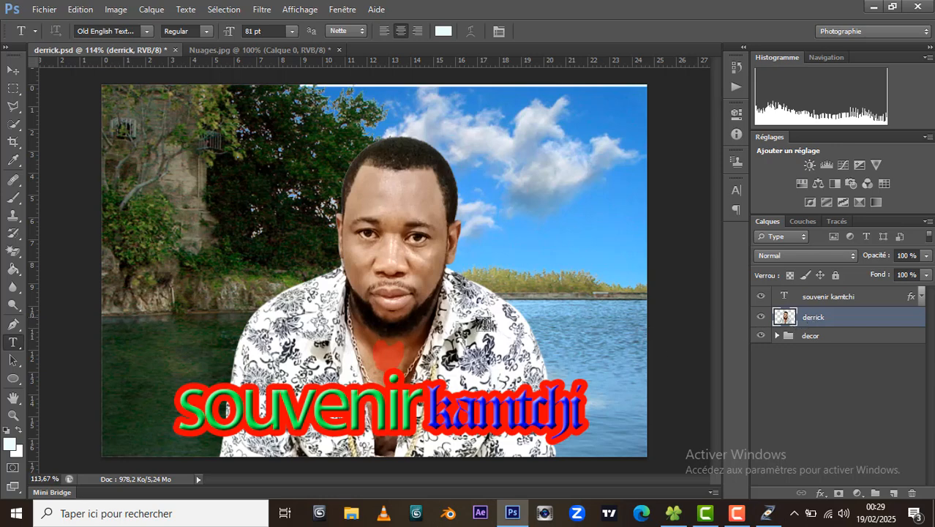
left_click(14, 69)
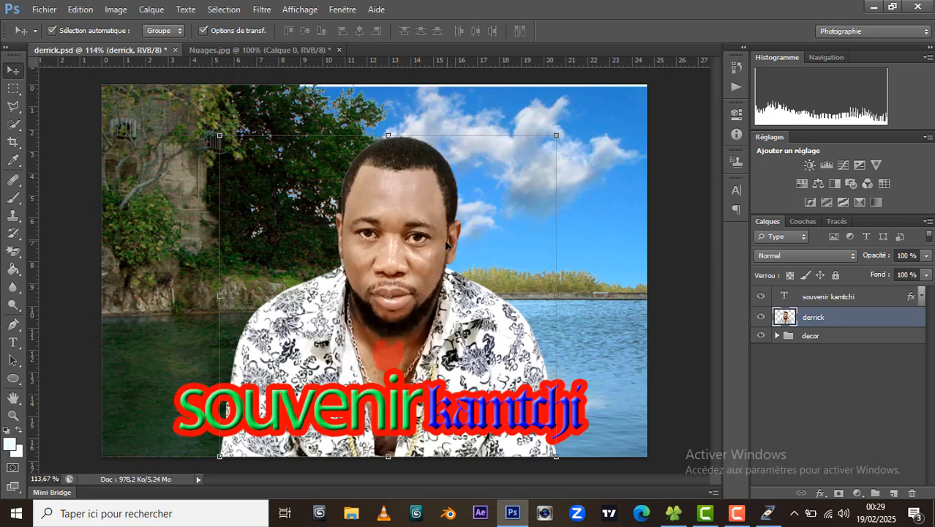
key("ctrl+z")
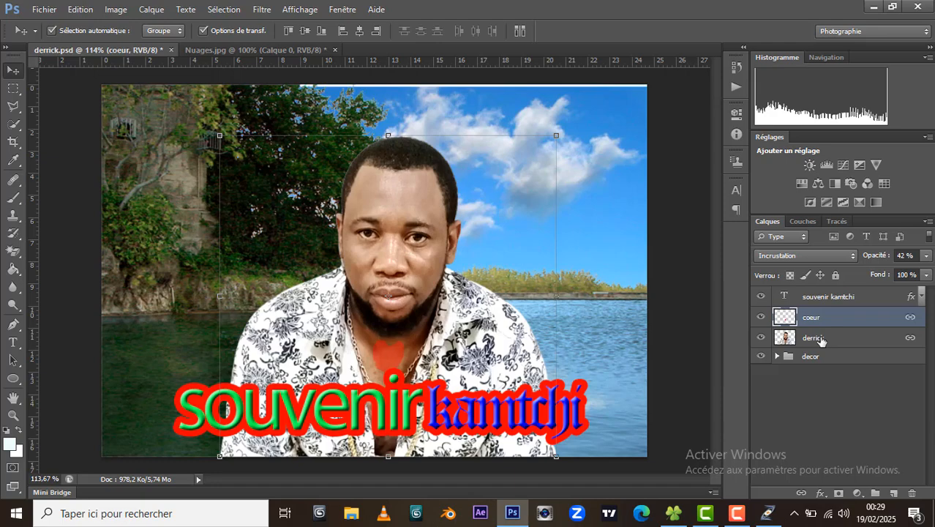
Step: Select the coeur and portrait layers together, merge them into one layer, and undo the merge
left_click(811, 337, "shift")
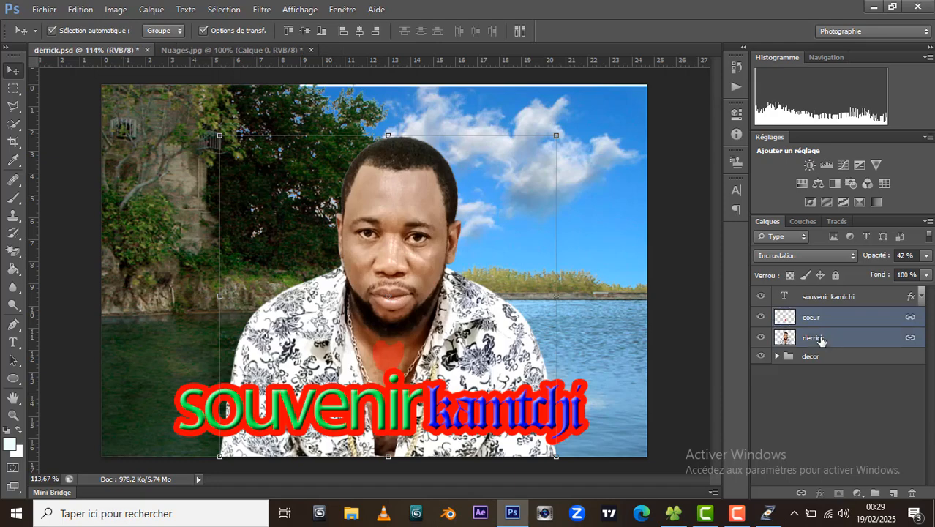
key("ctrl+e")
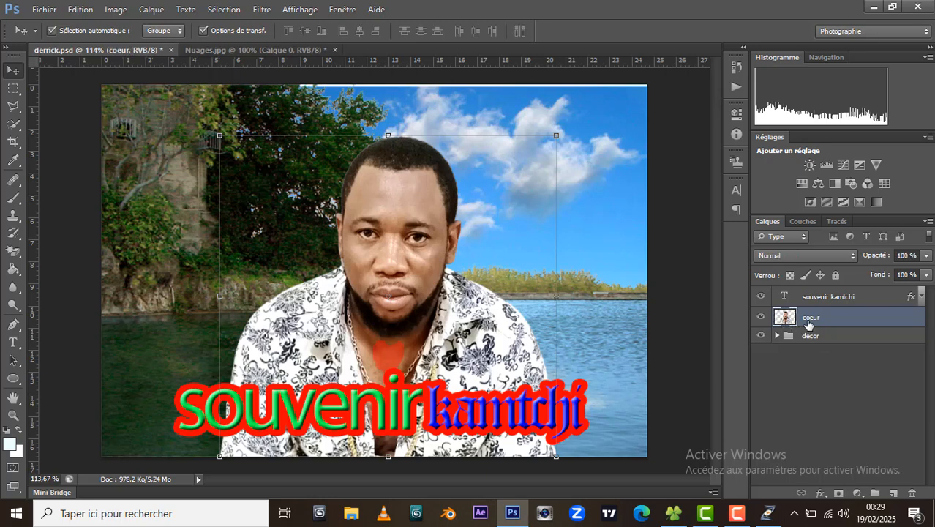
key("ctrl+z")
Step: Merge only the selected coeur layer down into the portrait layer below it
left_click(818, 319)
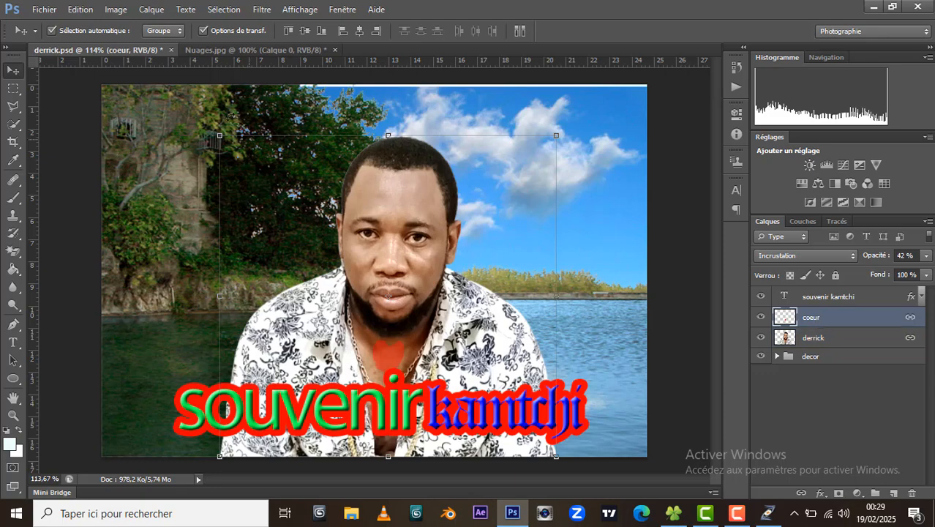
left_click(150, 9)
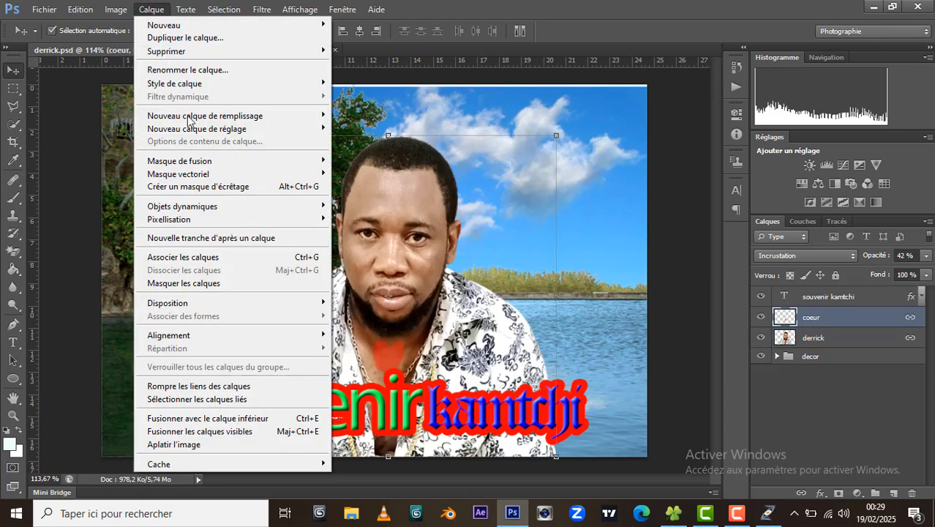
left_click(216, 423)
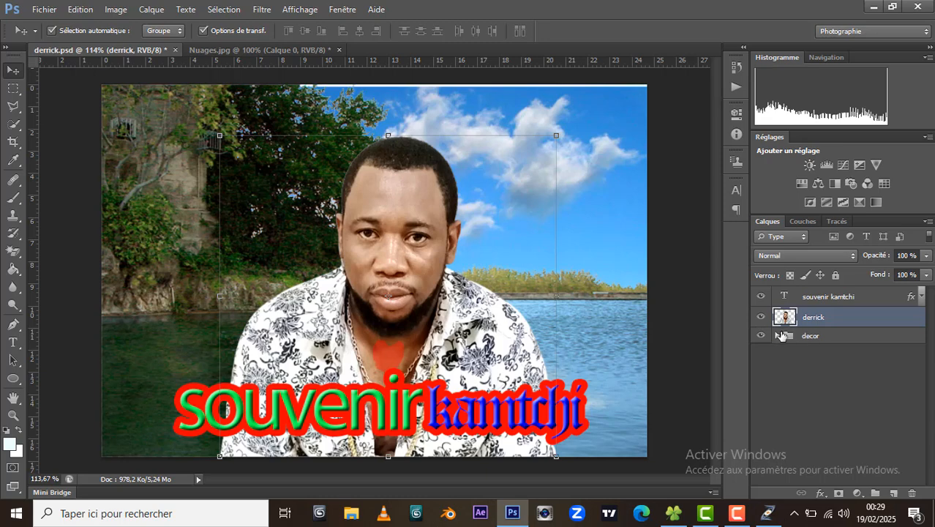
Step: Review the layers inside the decor group, collapse it, and merge the group into a single layer
left_click(774, 343)
left_click(776, 336)
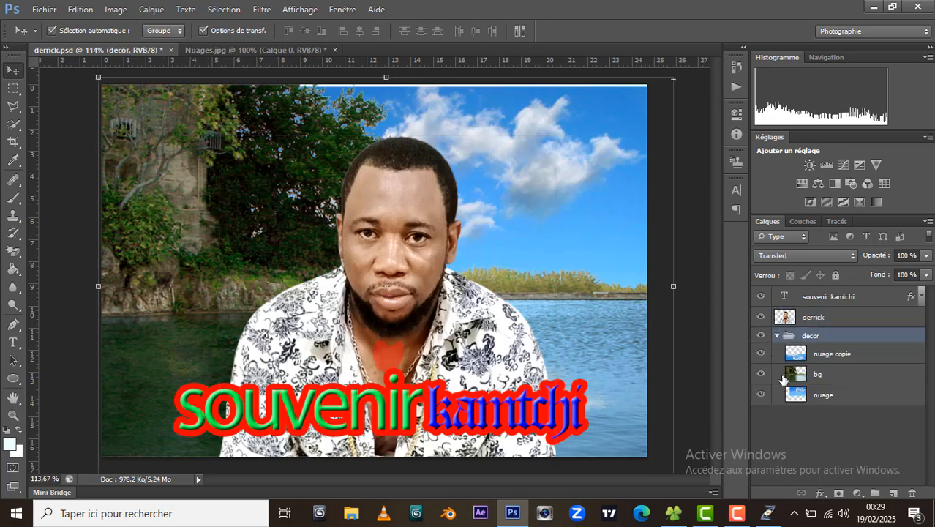
left_click(776, 336)
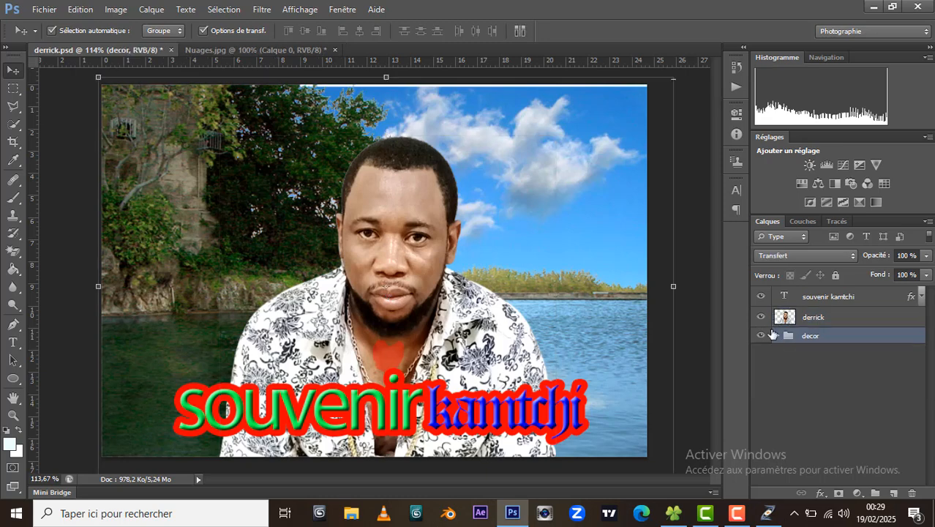
left_click(154, 9)
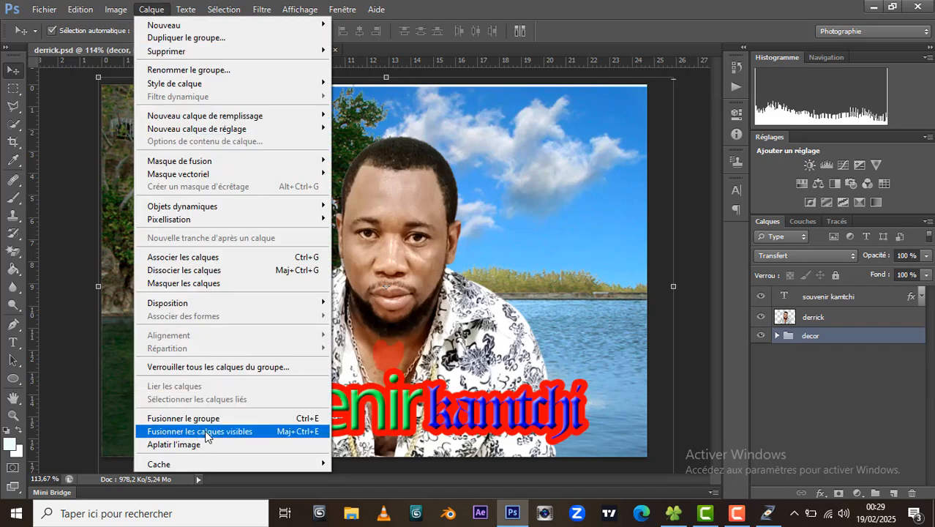
left_click(299, 421)
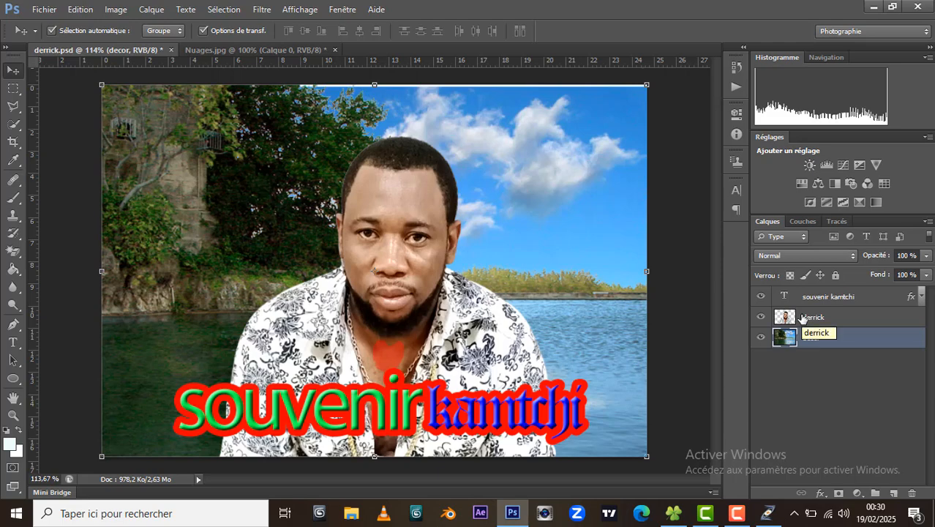
Step: Flatten the whole image into one background layer, and undo the flattening
left_click(153, 9)
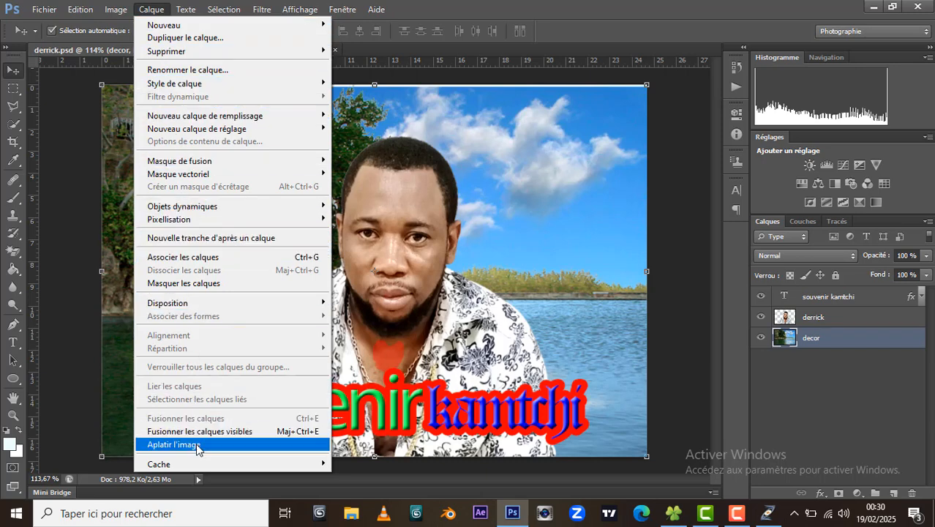
left_click(173, 444)
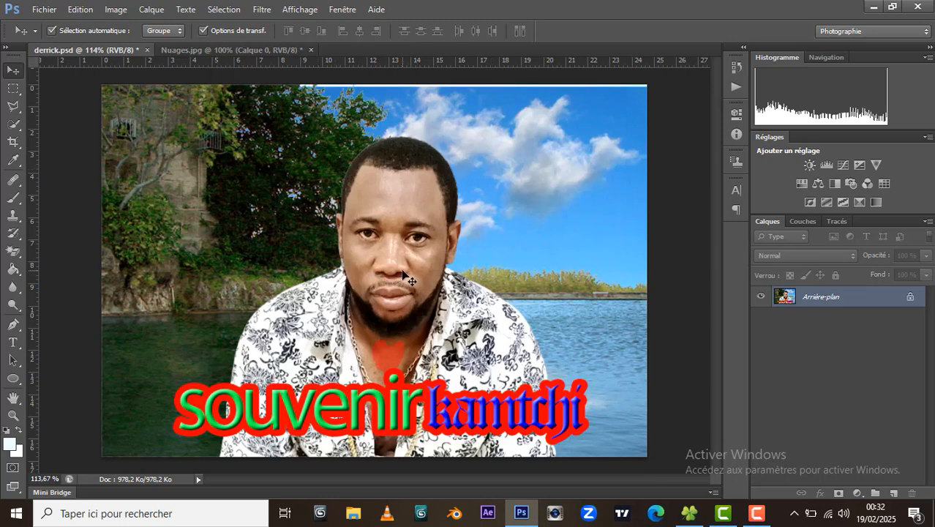
key("ctrl+z")
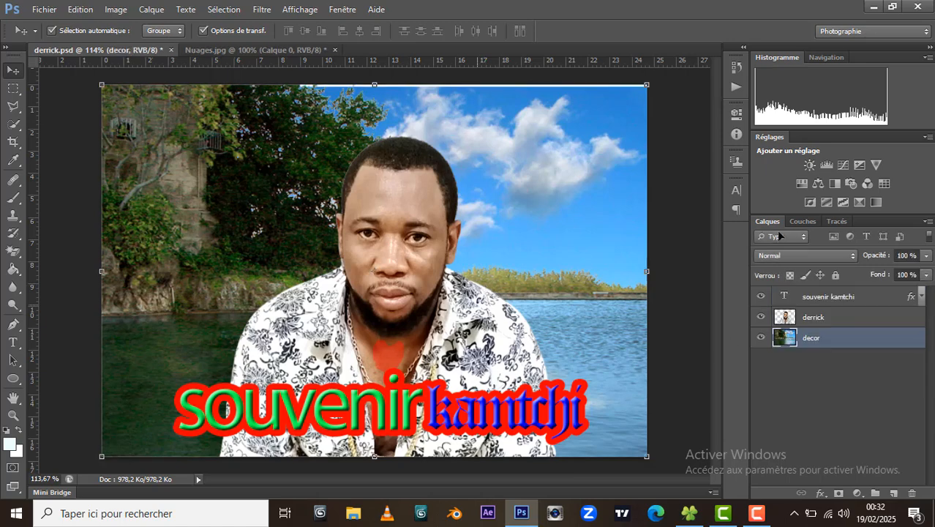